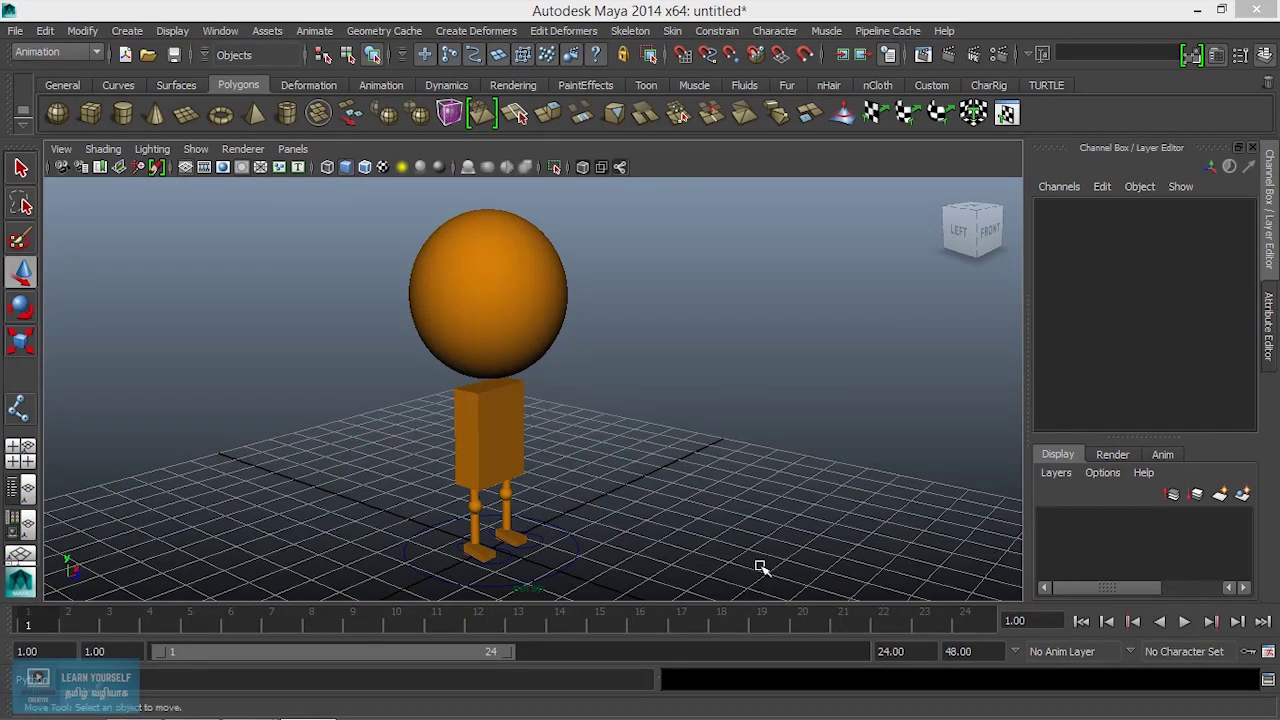
Set the playback end frame to 75, after briefly entering 150.
double_click(924, 656)
left_click_drag(893, 651, 877, 651)
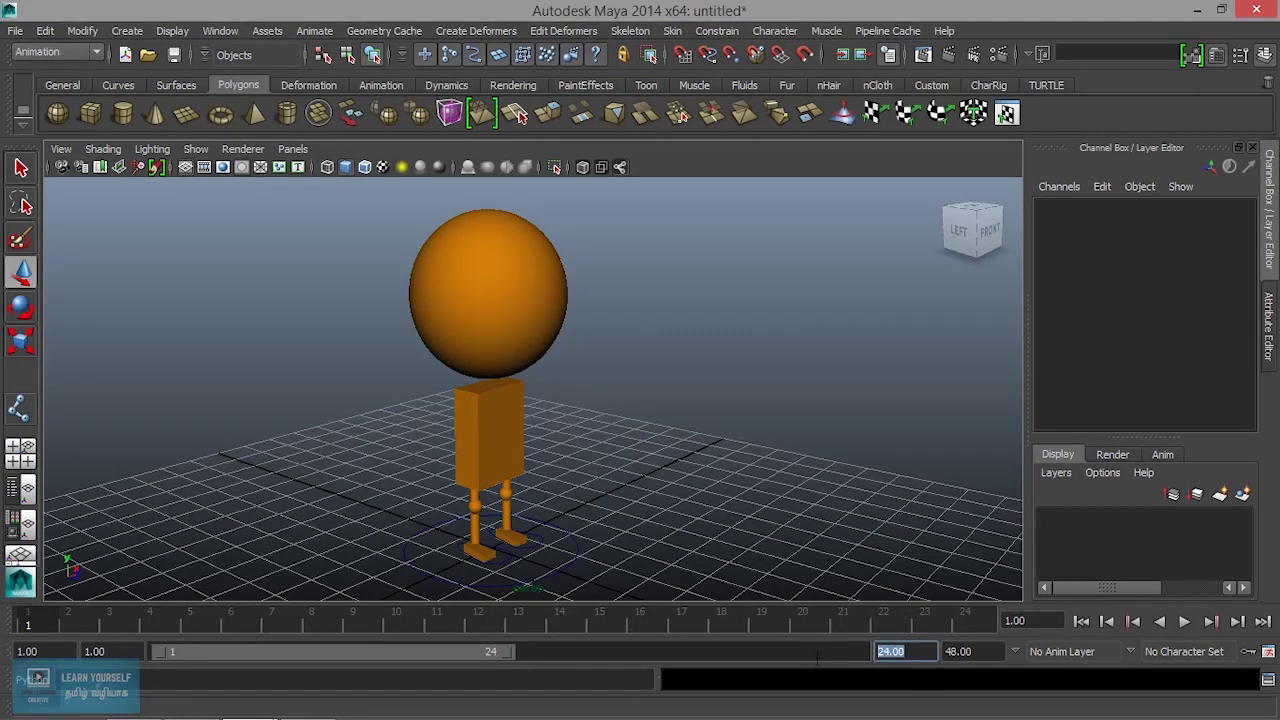
type("150")
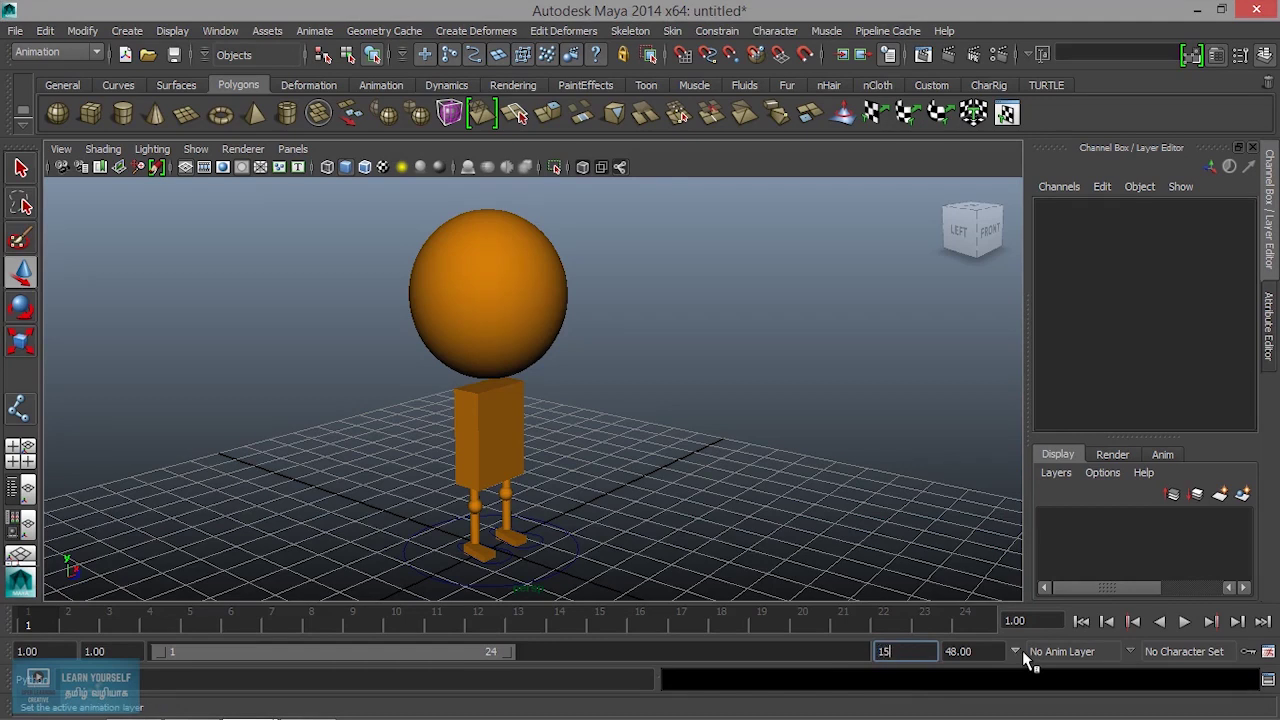
key("Return")
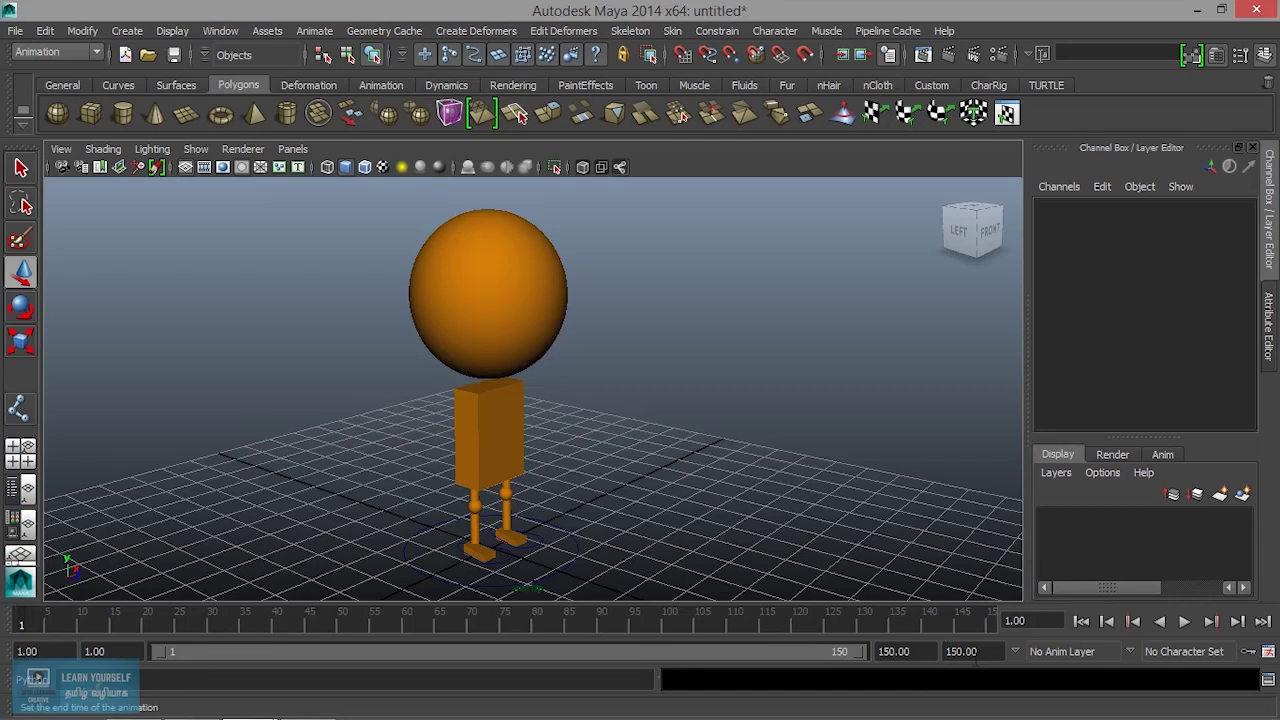
mouse_move(848, 651)
left_mouse_down()
mouse_move(600, 652)
mouse_move(872, 653)
left_mouse_up()
left_click(893, 651)
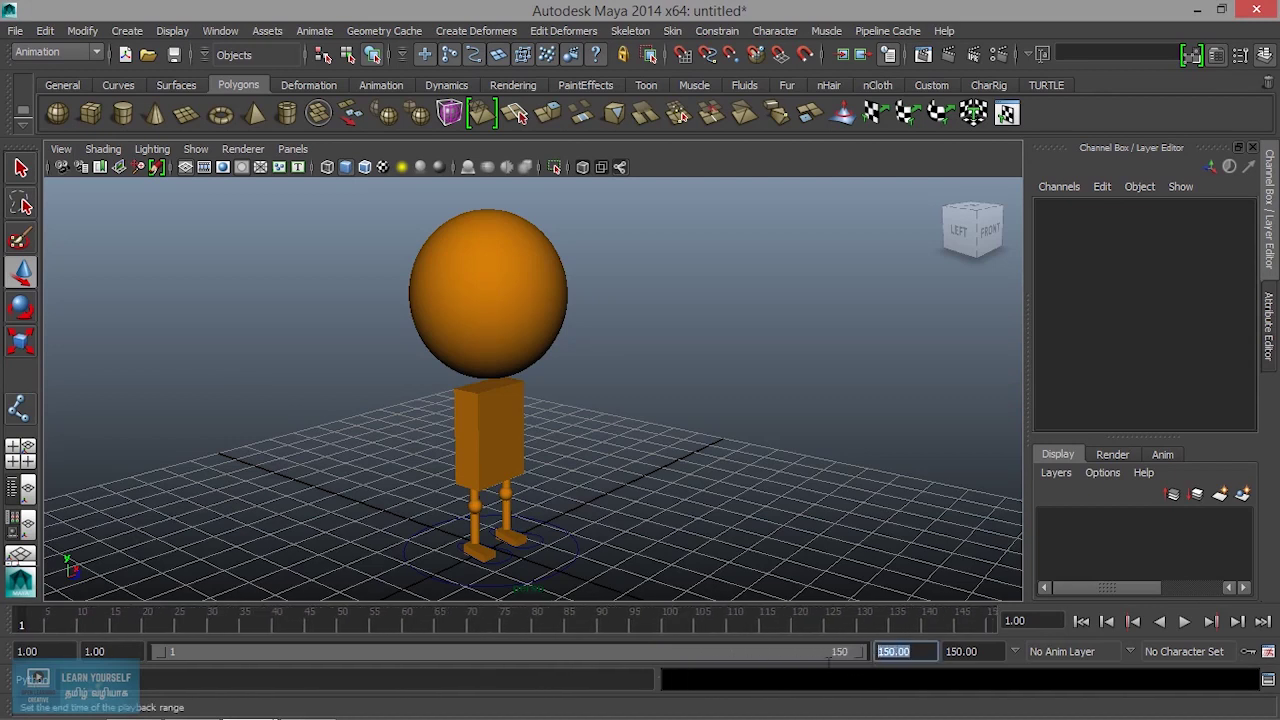
type("75")
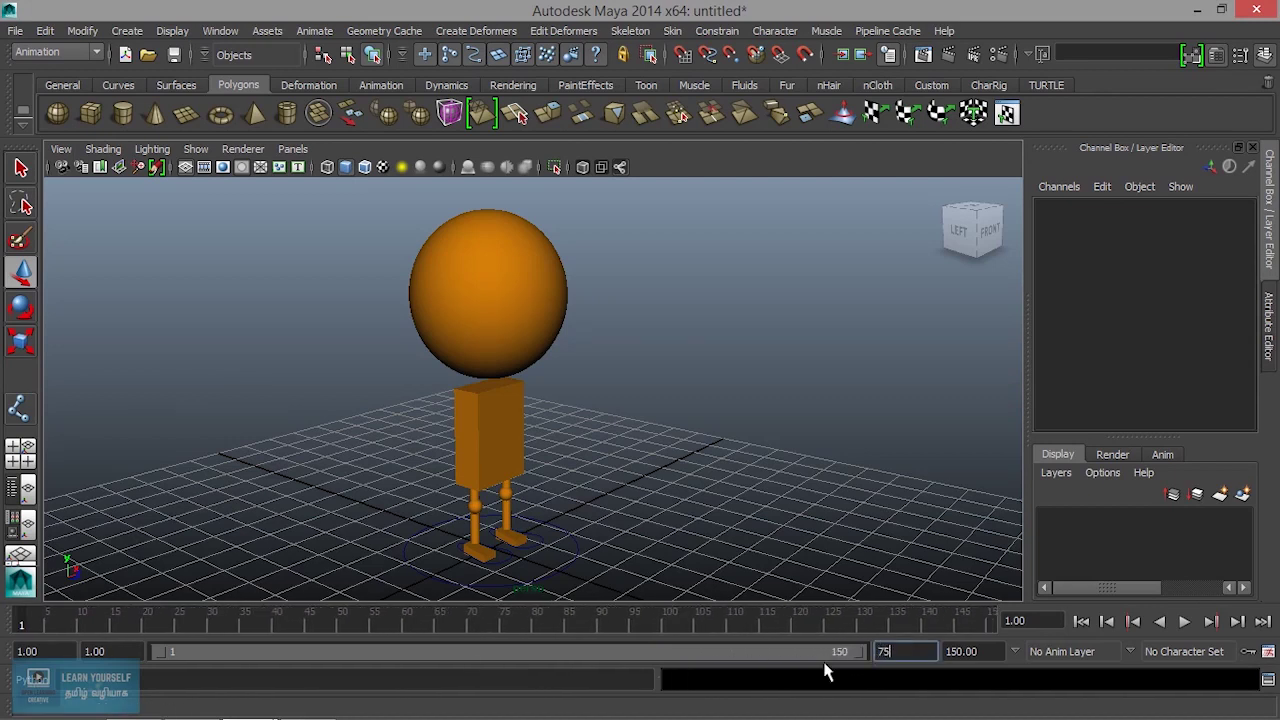
key("Return")
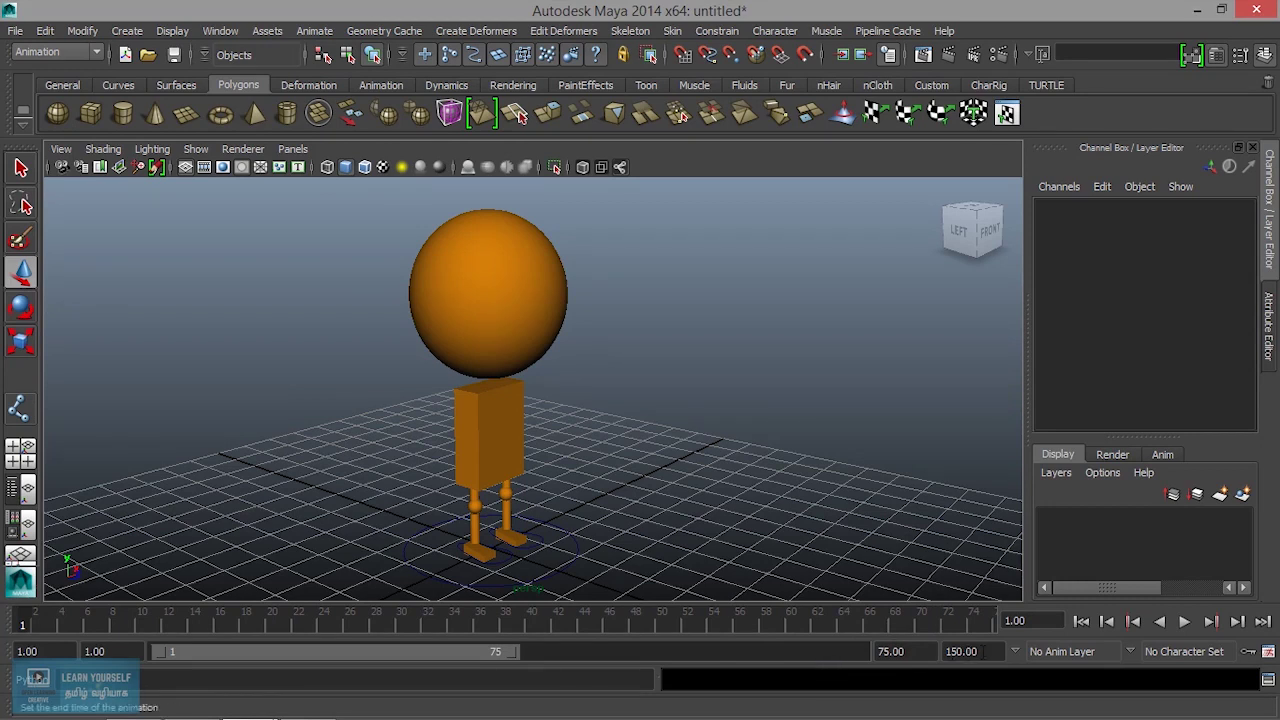
Set the animation end frame to 75.
double_click(960, 651)
type("75")
key("Return")
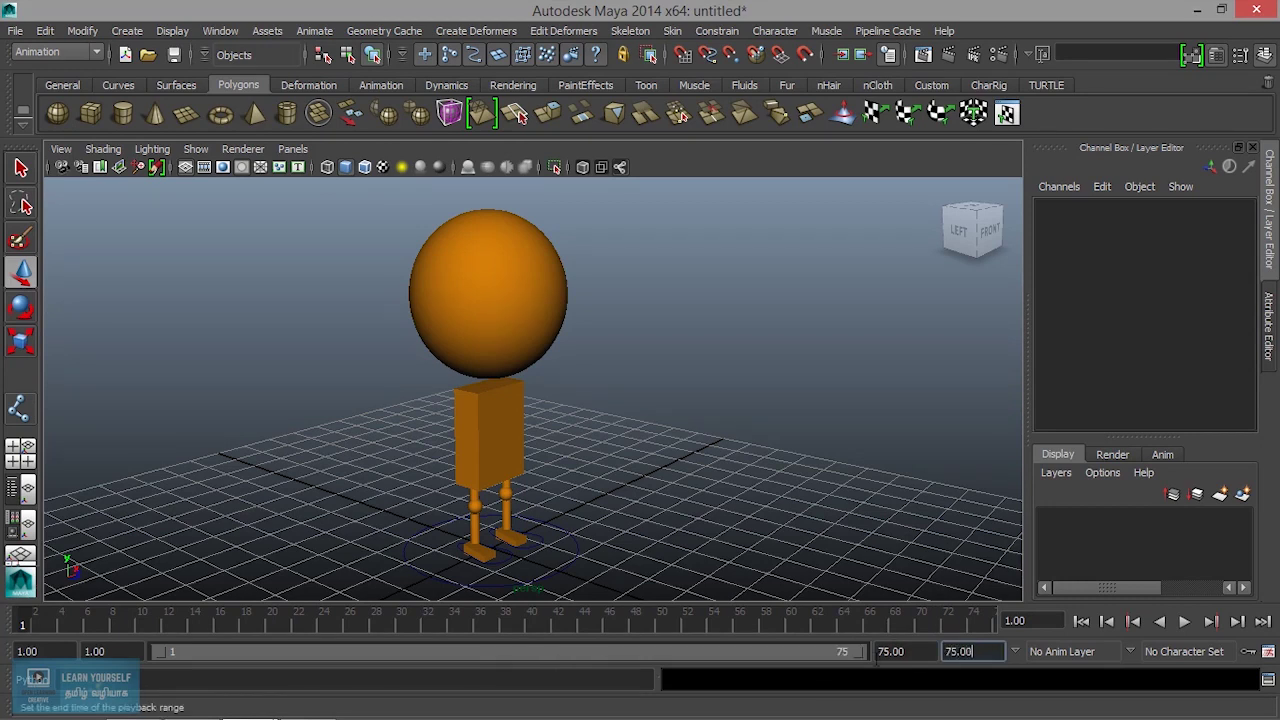
Trim the playback range end toward frame 63 and frame the character's body and legs.
mouse_move(860, 653)
left_mouse_down()
mouse_move(677, 663)
mouse_move(866, 654)
left_mouse_up()
scroll(596, 460, "down", 2)
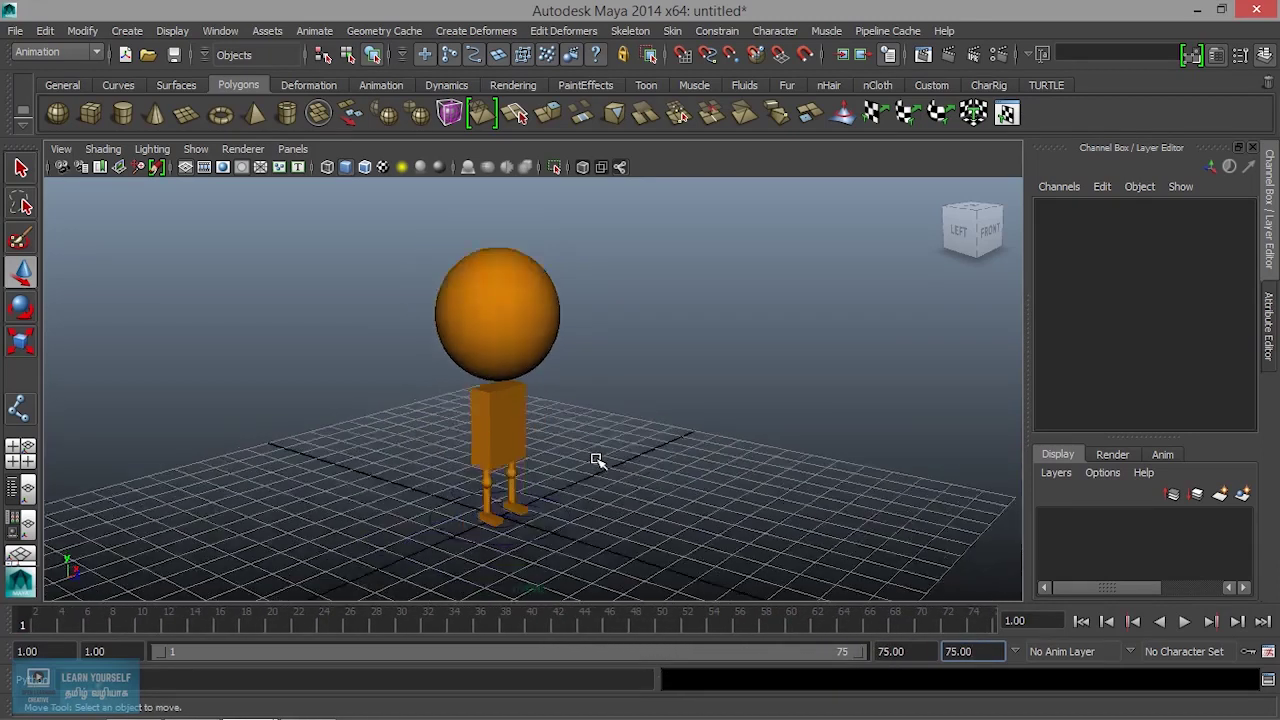
scroll(596, 460, "down", 2)
scroll(563, 451, "up", 5)
middle_click_drag(557, 463, 614, 400, "alt")
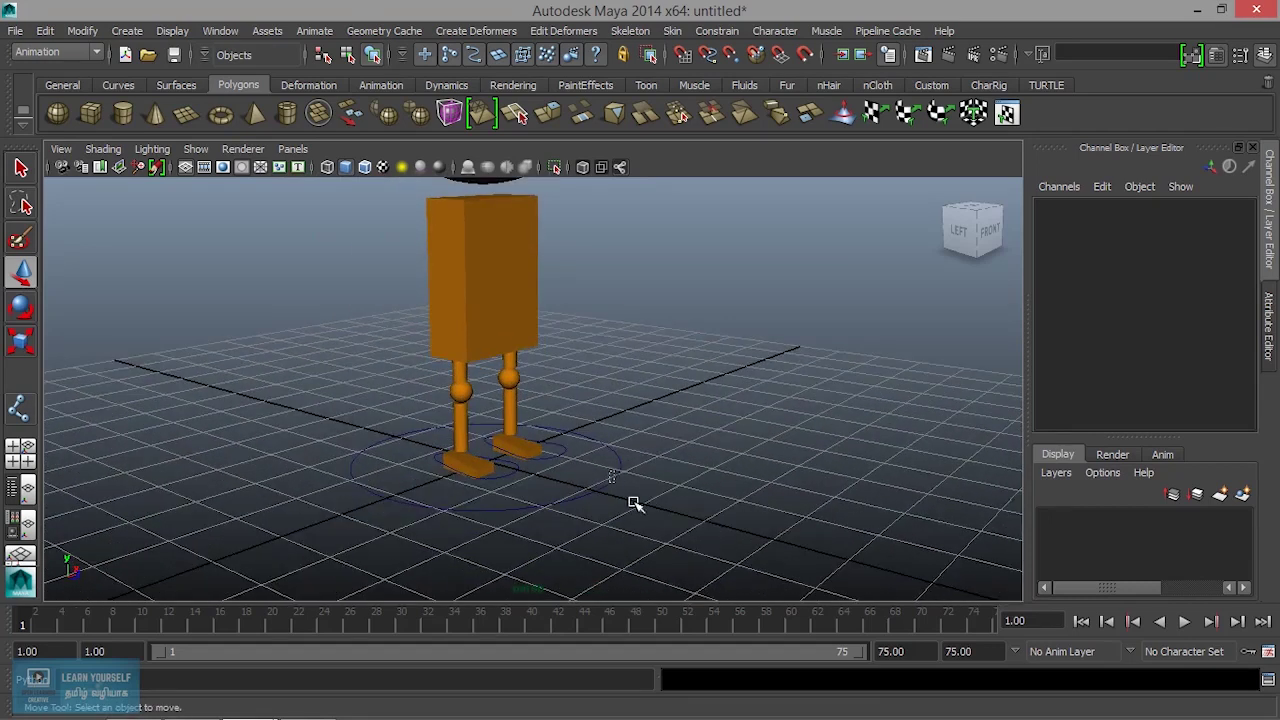
Test-lift each foot's control circle and undo both moves.
left_click(613, 481)
left_click_drag(663, 517, 614, 537, "alt")
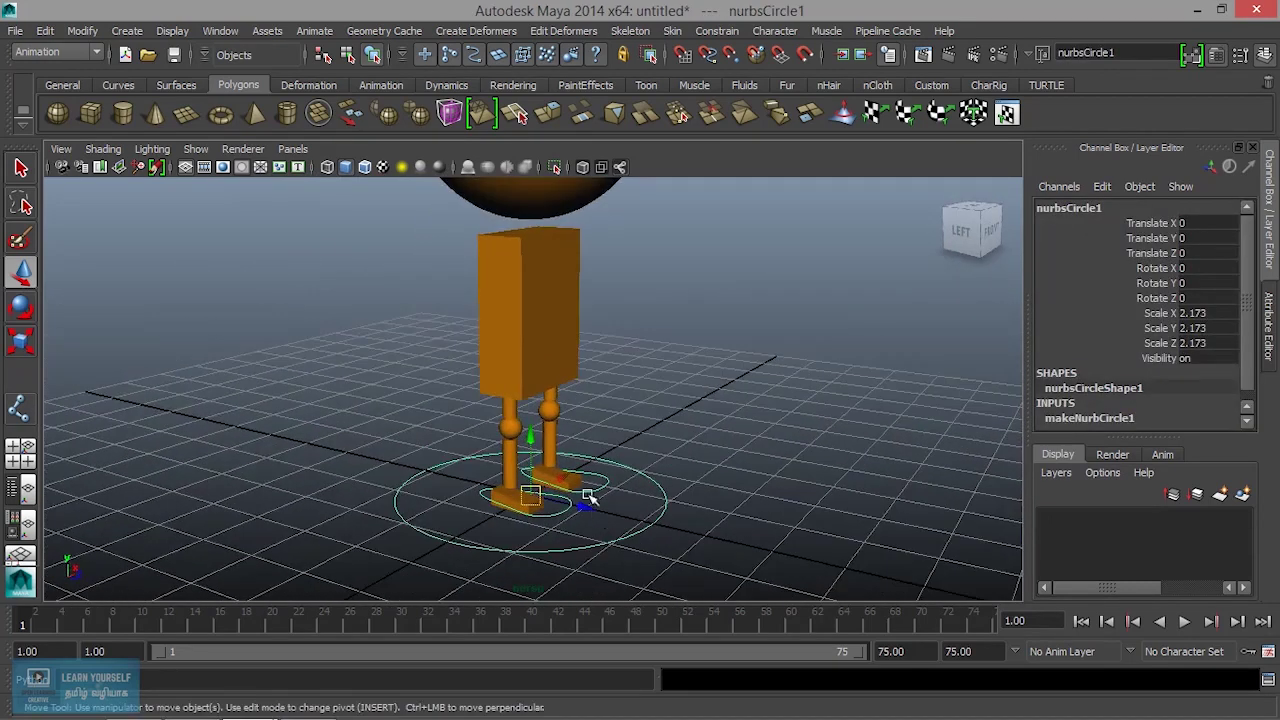
left_click(585, 484)
left_click_drag(568, 478, 555, 450)
key("ctrl+z")
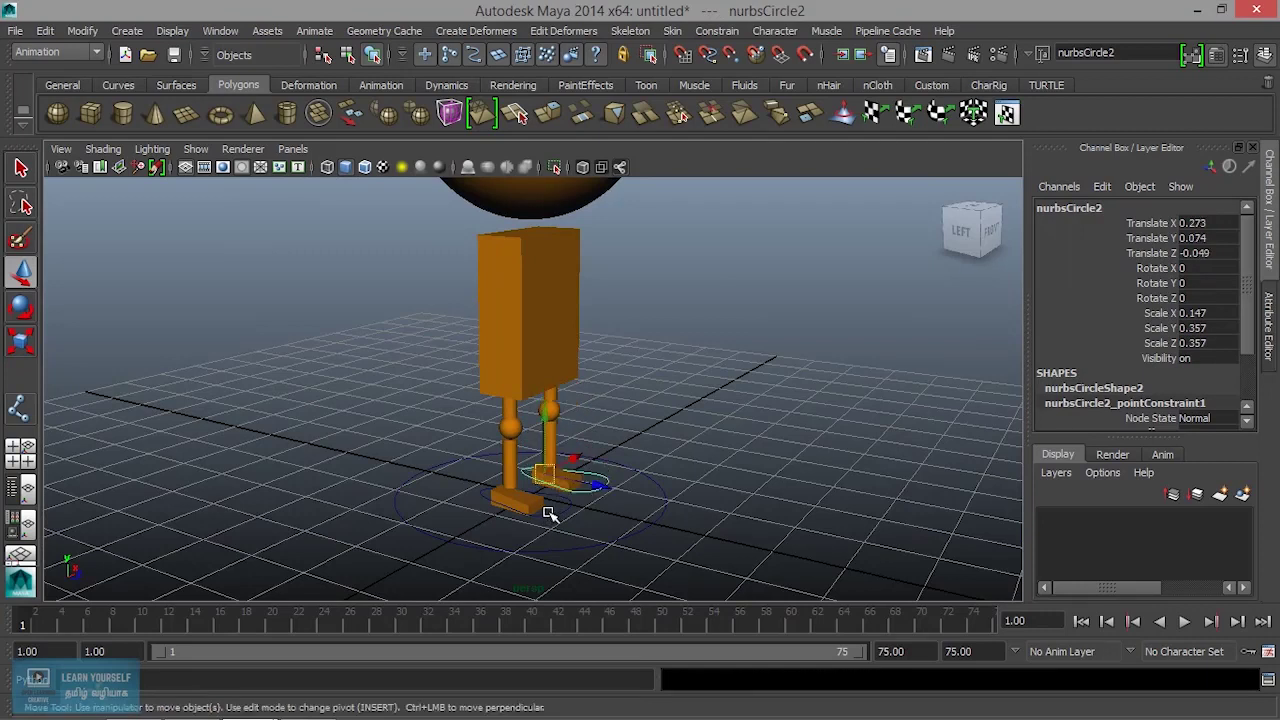
left_click(549, 515)
left_click_drag(525, 505, 510, 472)
key("ctrl+z")
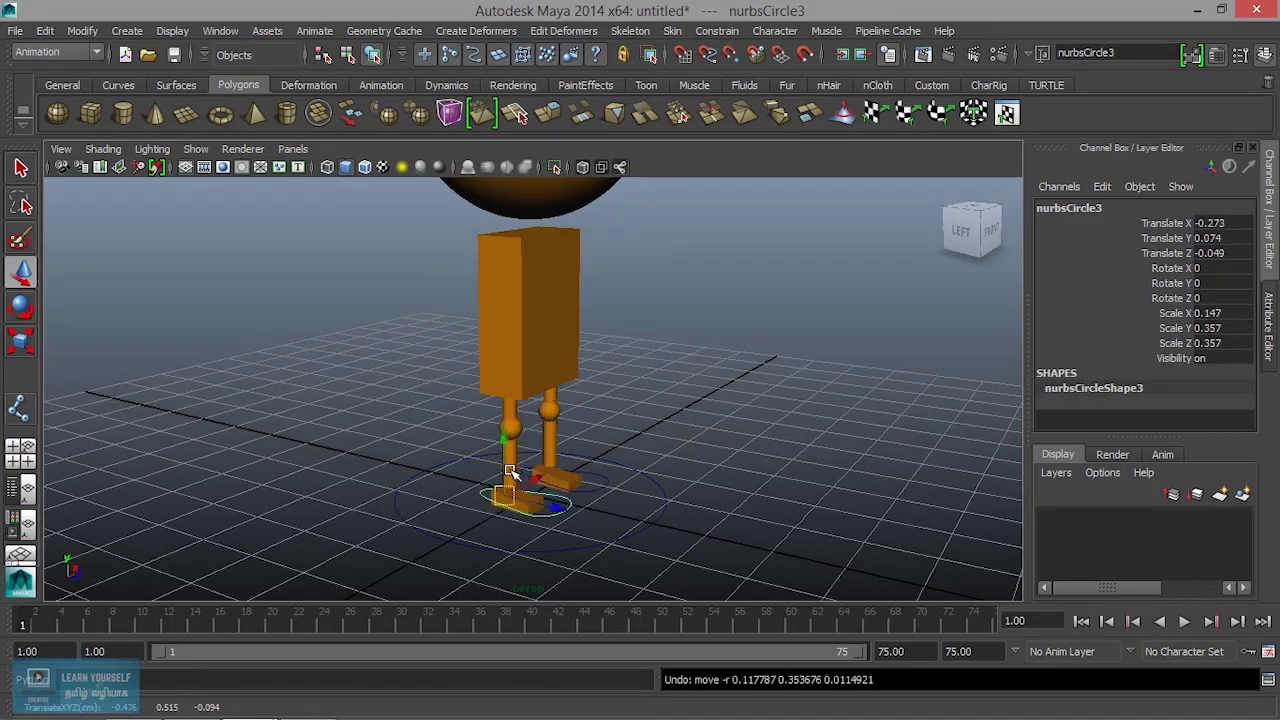
Test-move the whole character with the large circle under the feet, then undo.
left_click(563, 340)
scroll(570, 400, "down", 3)
left_click(612, 462)
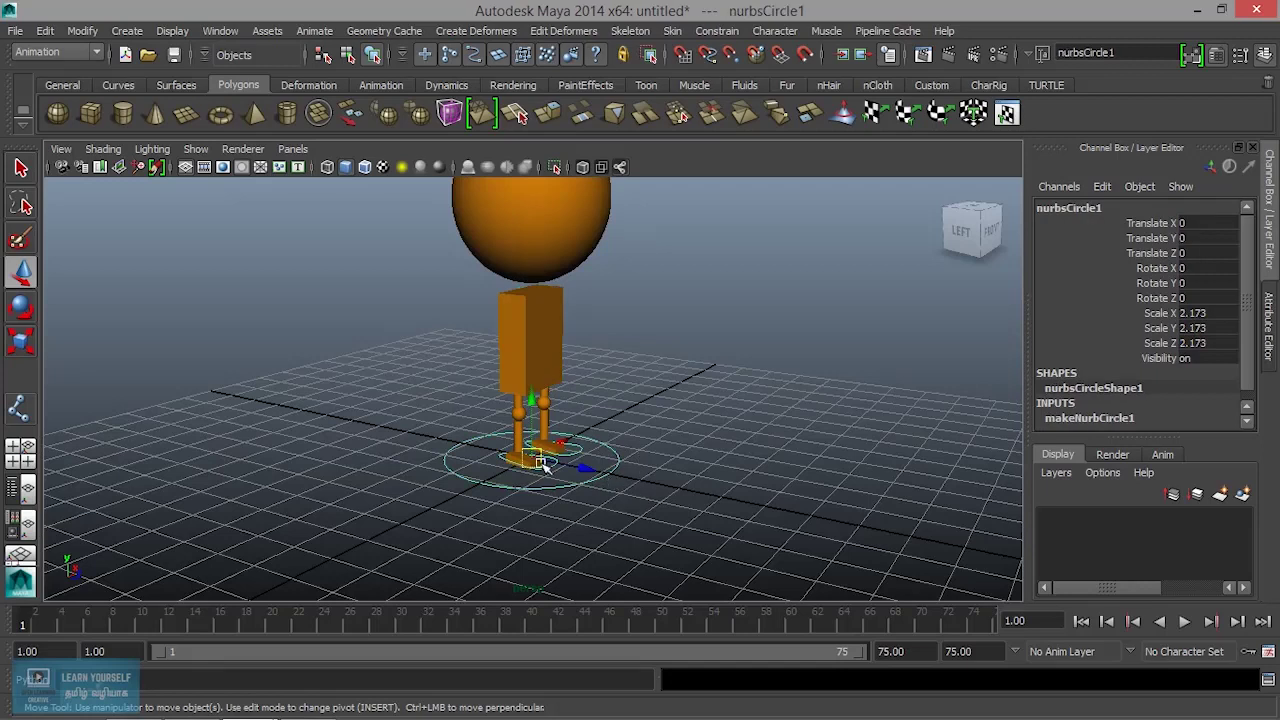
left_click_drag(541, 463, 551, 468)
key("ctrl+z")
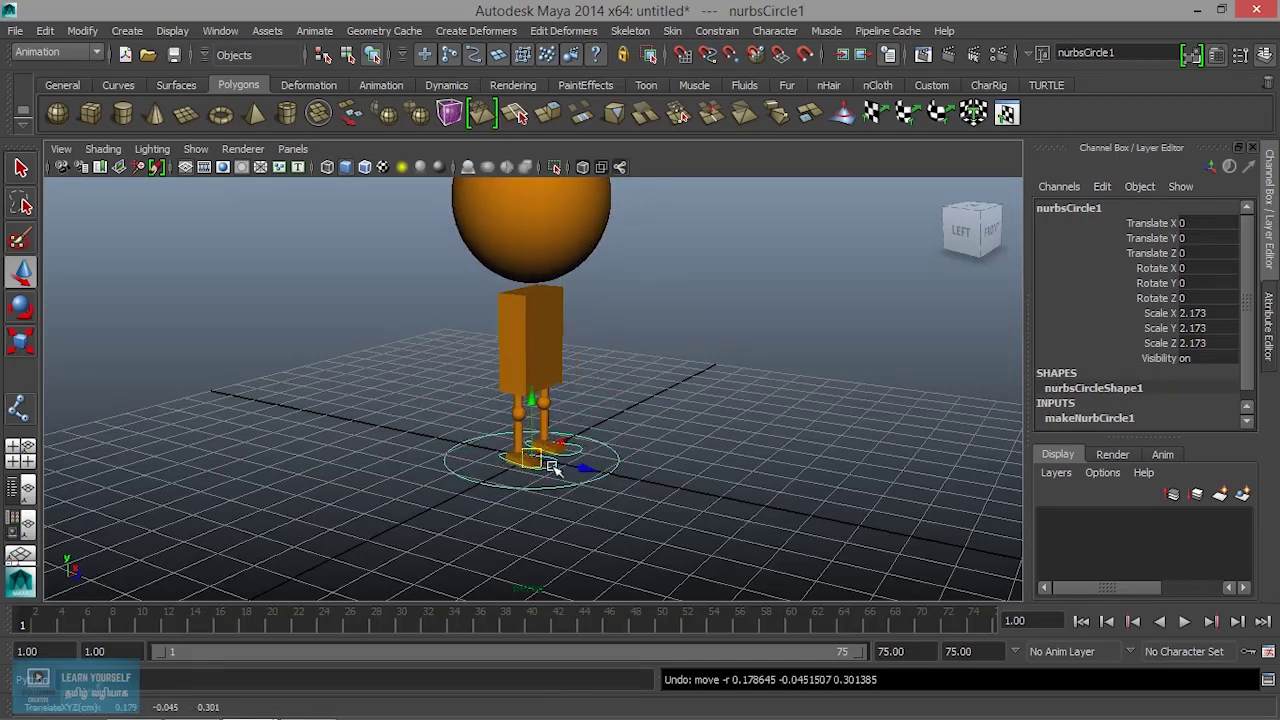
left_click(717, 462)
Apply Modify > Freeze Transformations to the large foot circle.
scroll(626, 492, "up", 3)
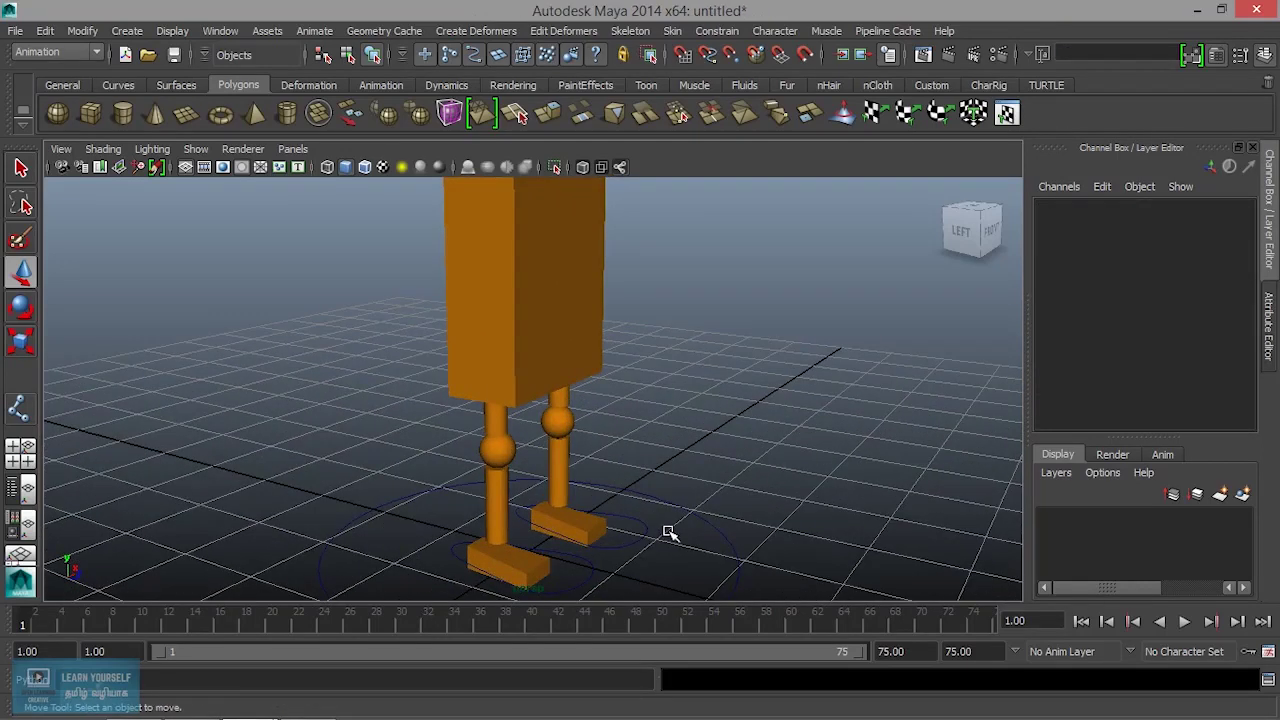
mouse_move(670, 533)
left_mouse_down("alt")
mouse_move(591, 463)
mouse_move(640, 443)
left_mouse_up("alt")
left_click(642, 443)
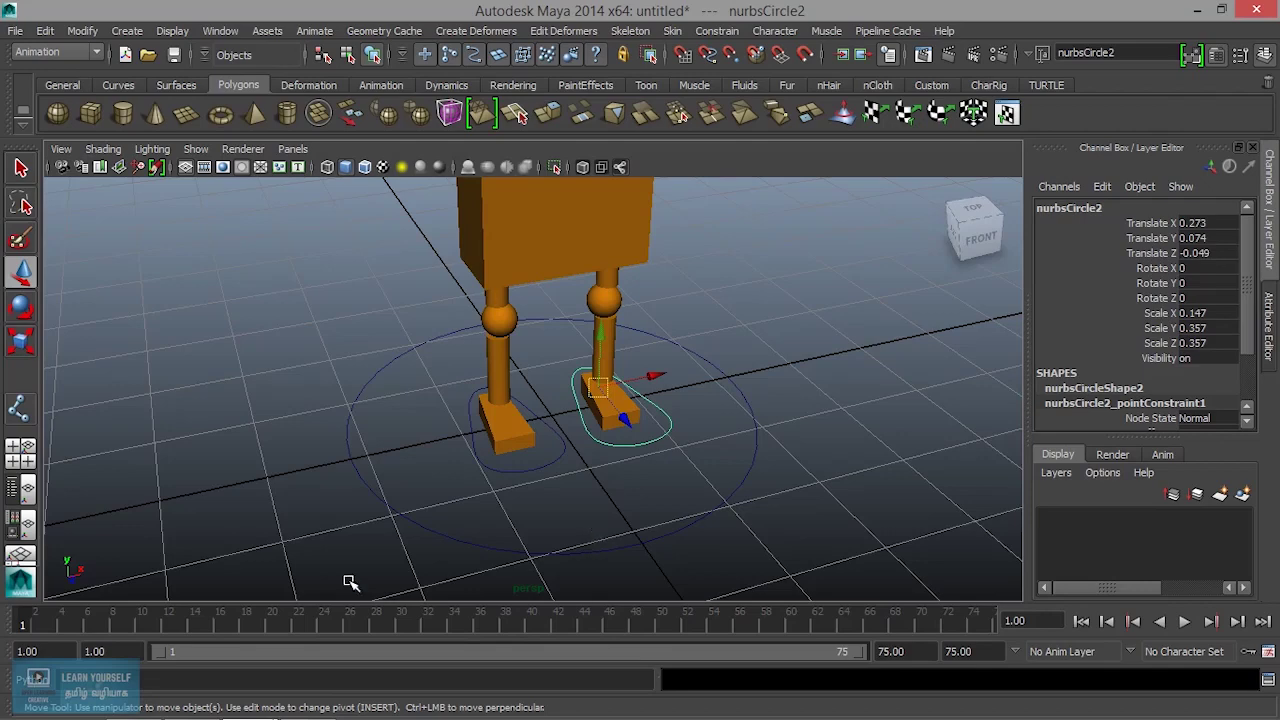
scroll(660, 483, "down", 3)
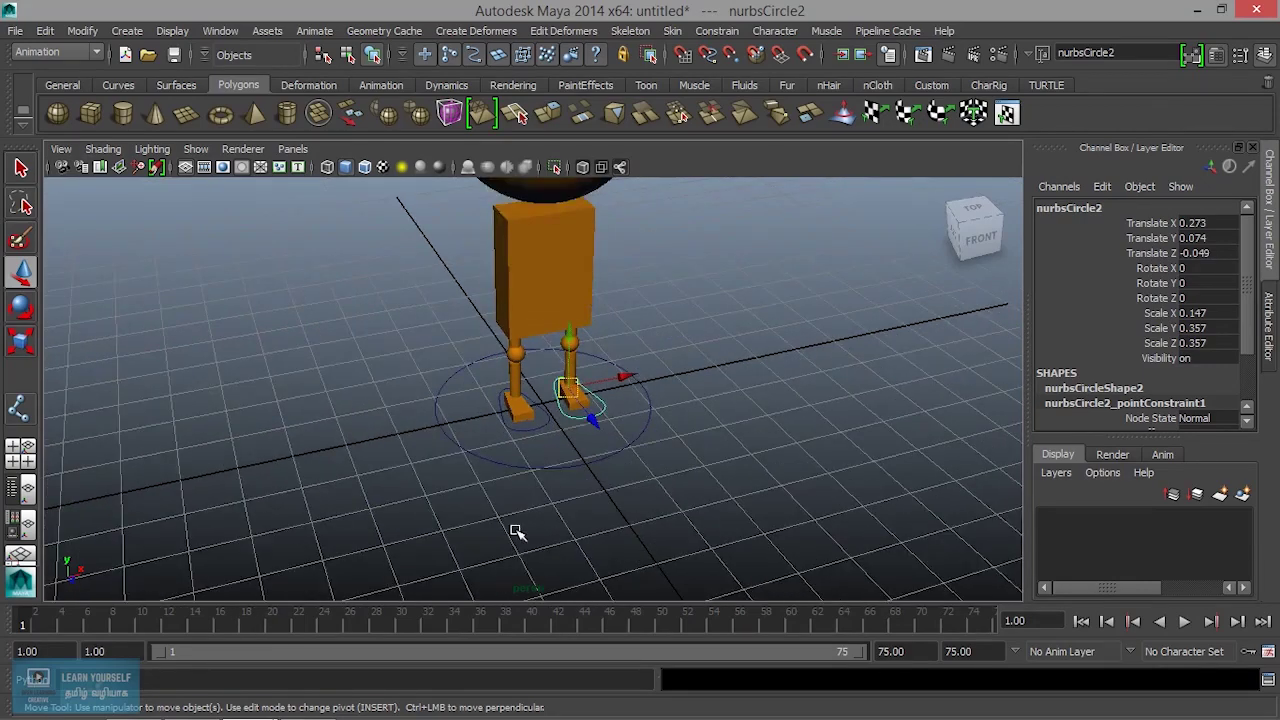
mouse_move(514, 529)
left_mouse_down("alt")
mouse_move(551, 491)
mouse_move(481, 465)
mouse_move(632, 509)
mouse_move(551, 491)
left_mouse_up("alt")
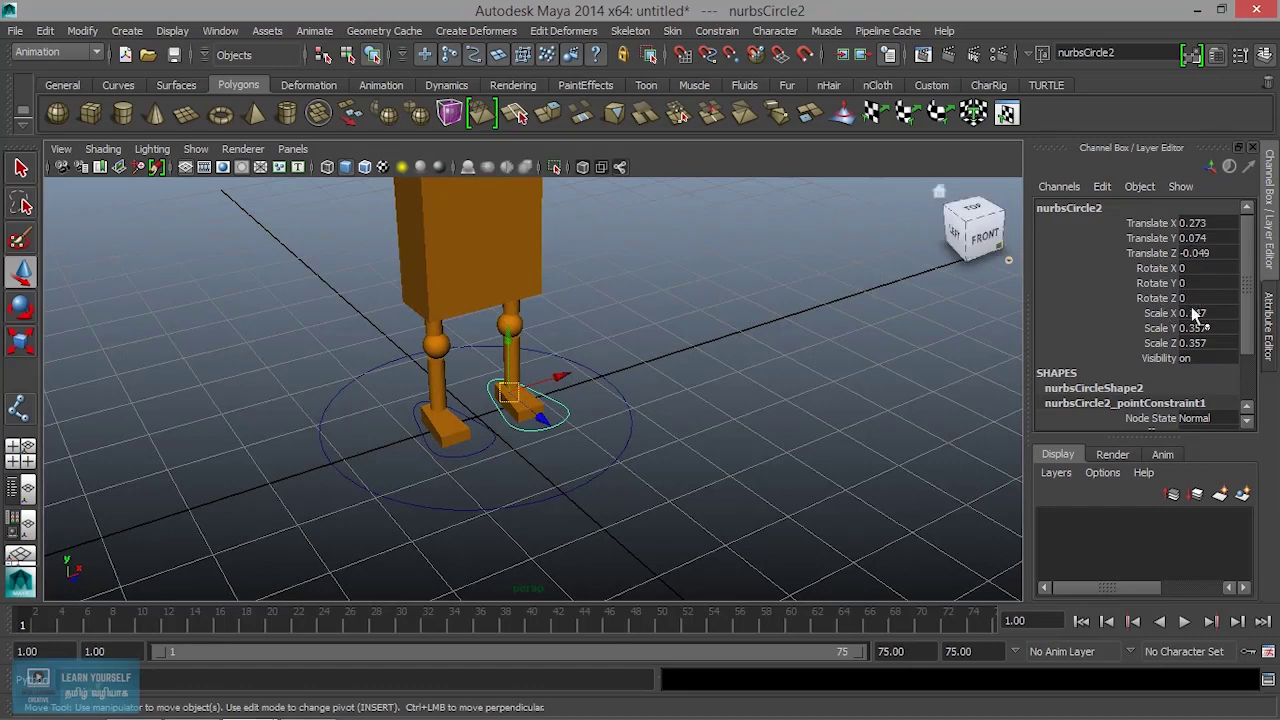
left_click(82, 32)
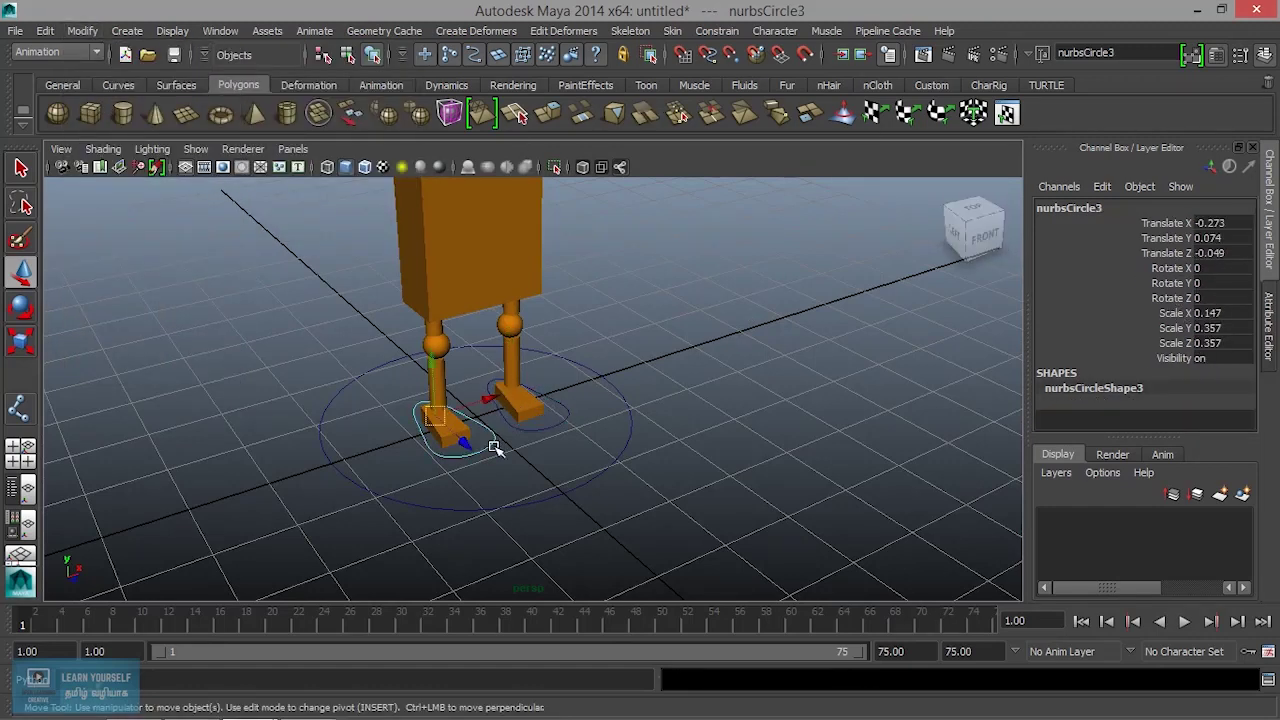
left_click(583, 484)
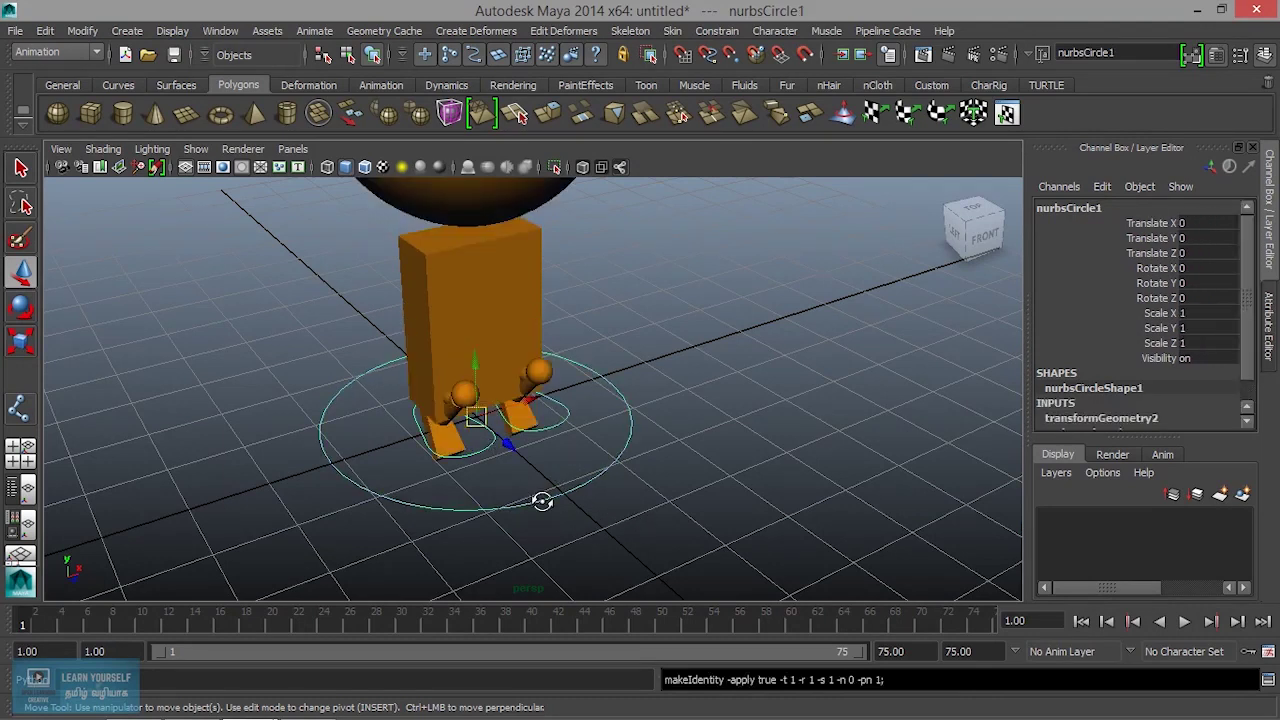
Undo the freeze, step back to the nurbsCircle1 selection, and pick its translate channels.
key("ctrl+z")
key("ctrl+z")
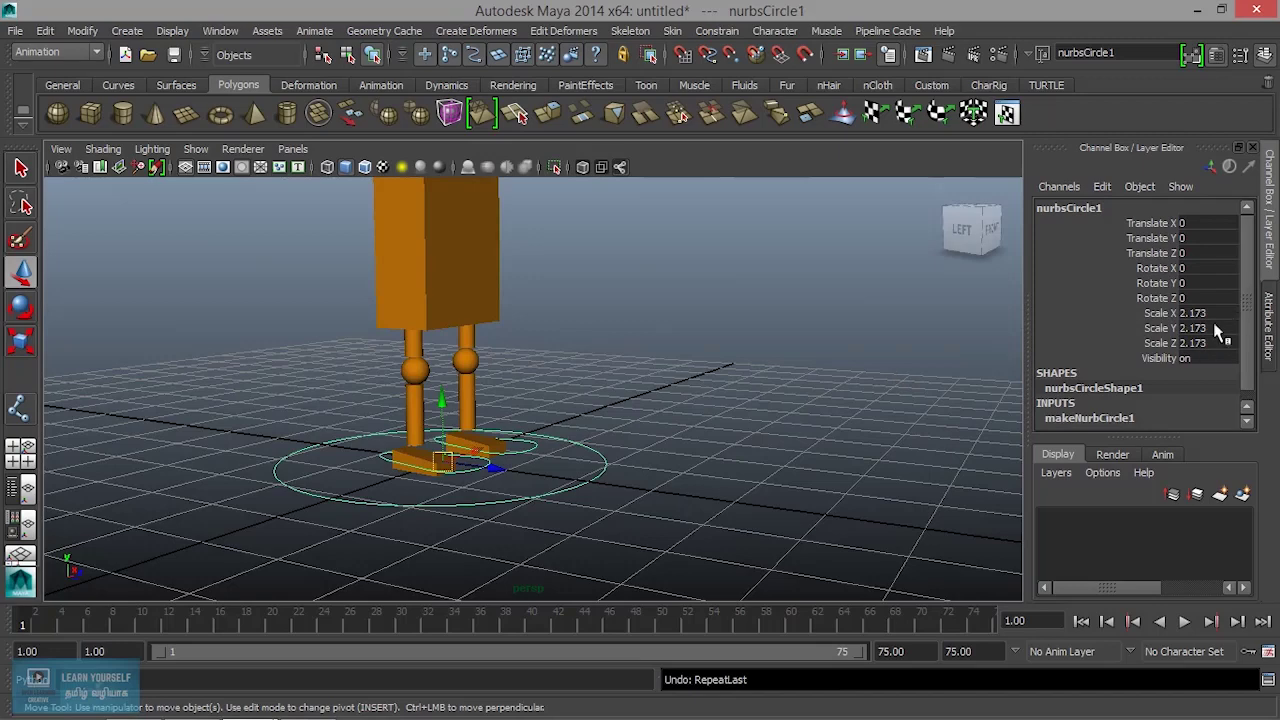
key("ctrl+z")
key("ctrl+z")
key("ctrl+z")
key("ctrl+z")
key("shift+z")
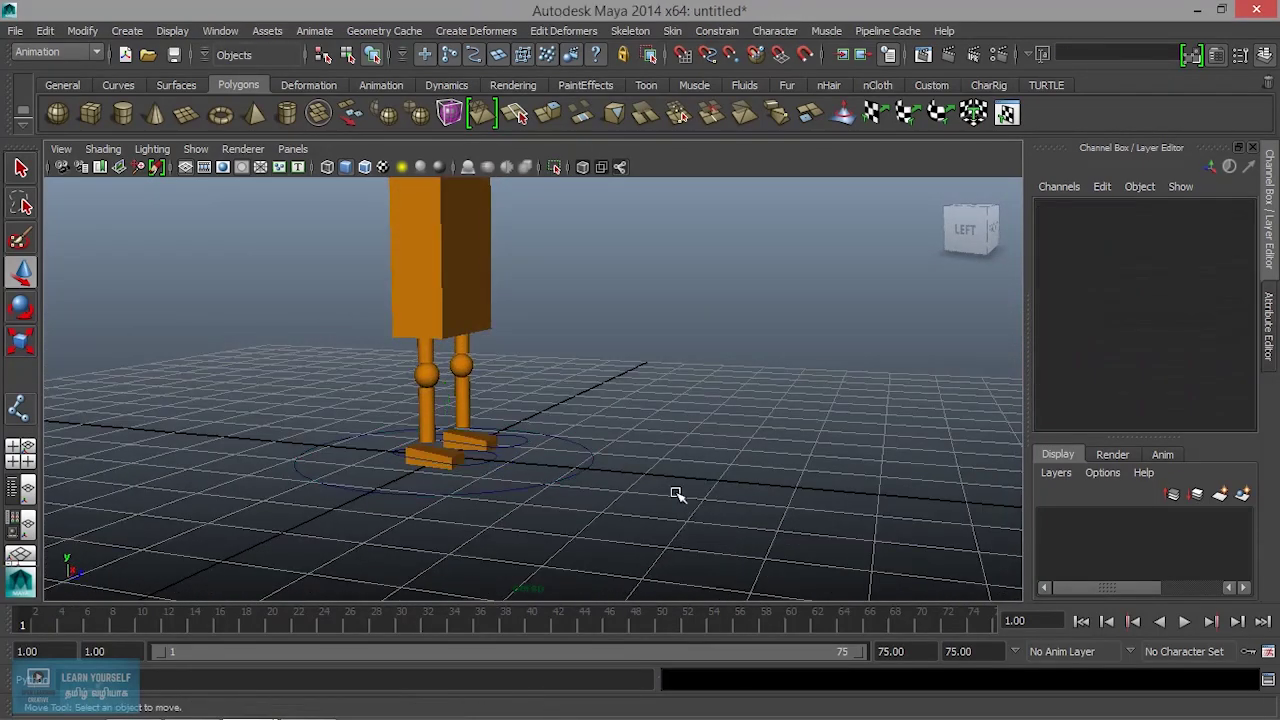
key("shift+z")
key("shift+z")
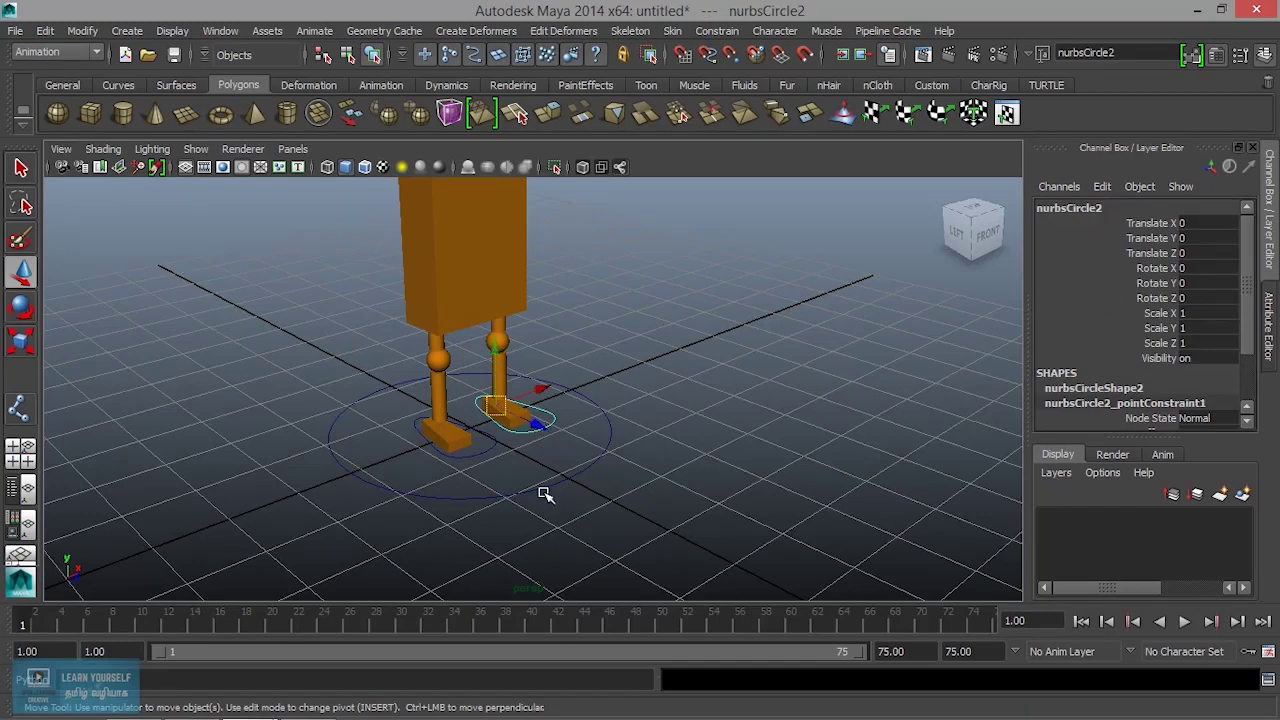
key("shift+z")
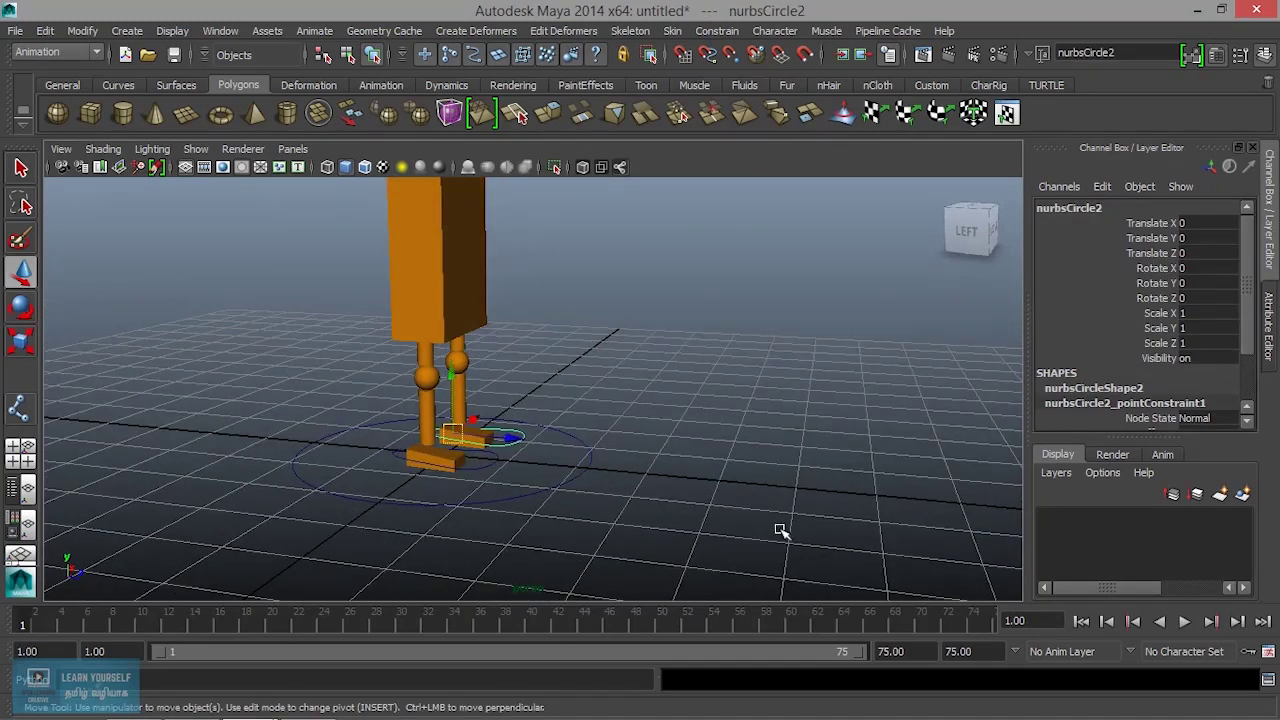
key("ctrl+z")
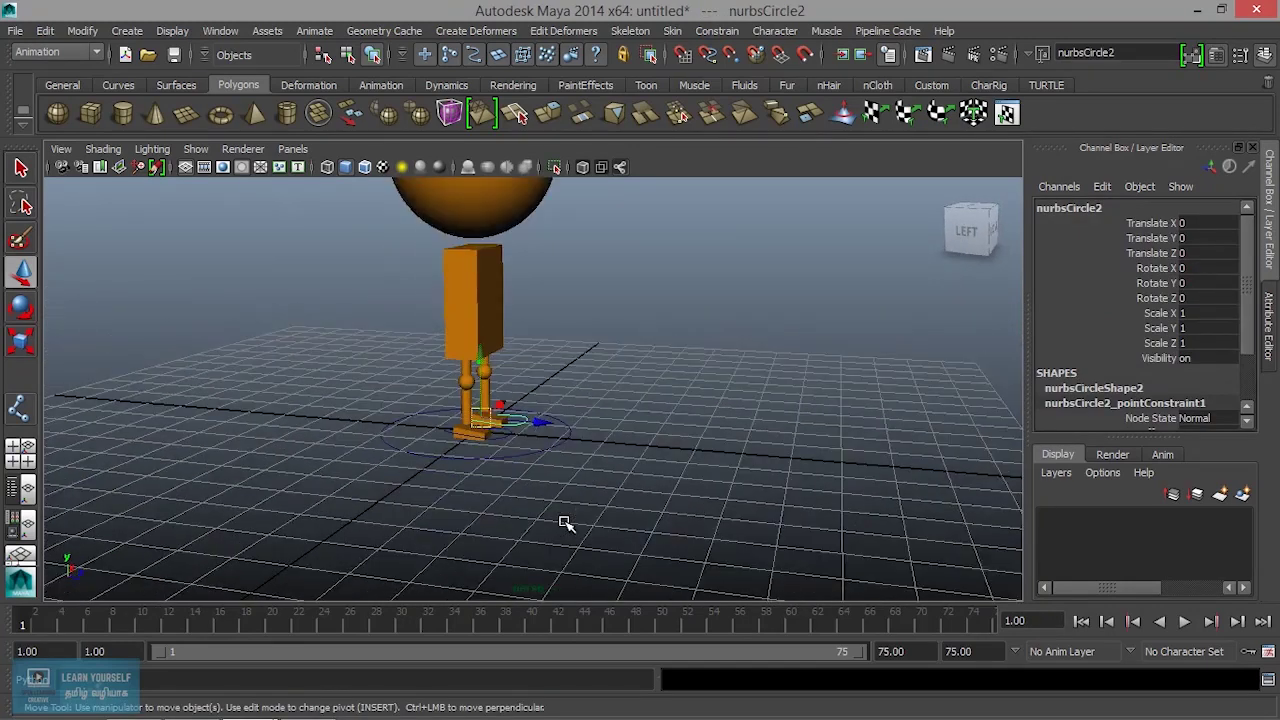
key("ctrl+z")
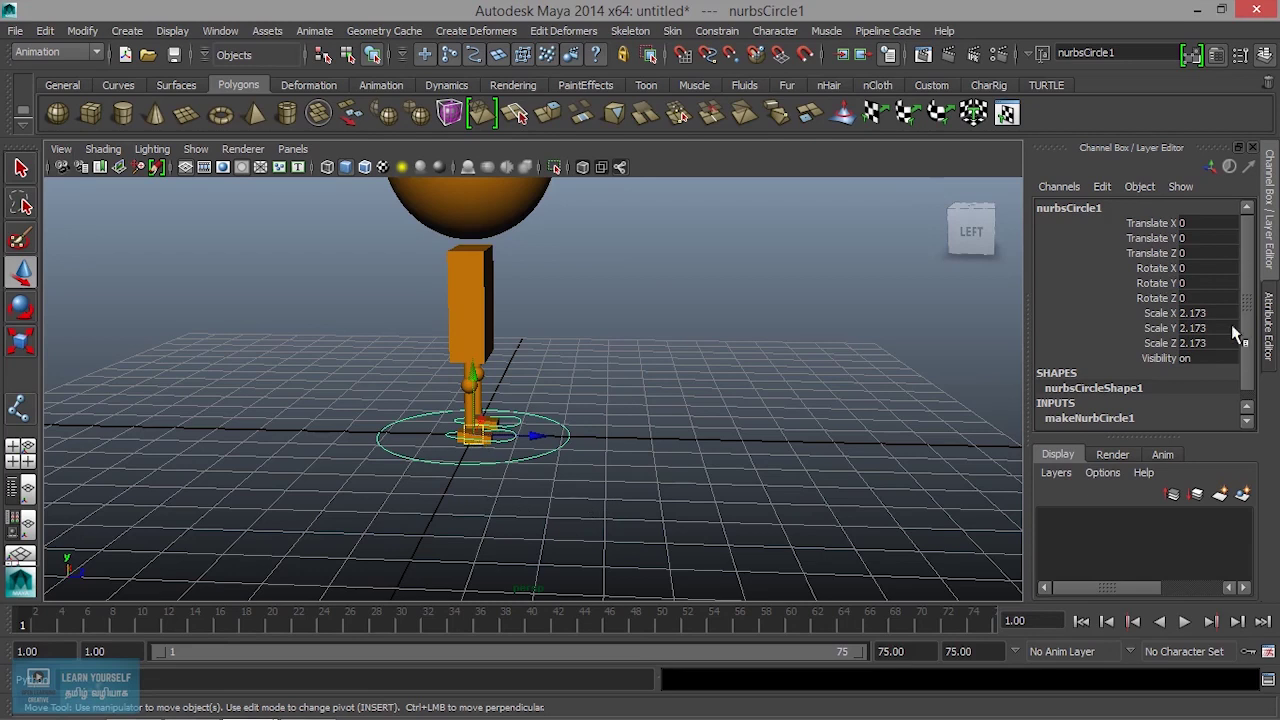
left_click_drag(1157, 223, 1155, 256)
Key nurbsCircle1's translate channels from the Channel Box menu, then reselect the circle.
right_click(1153, 255)
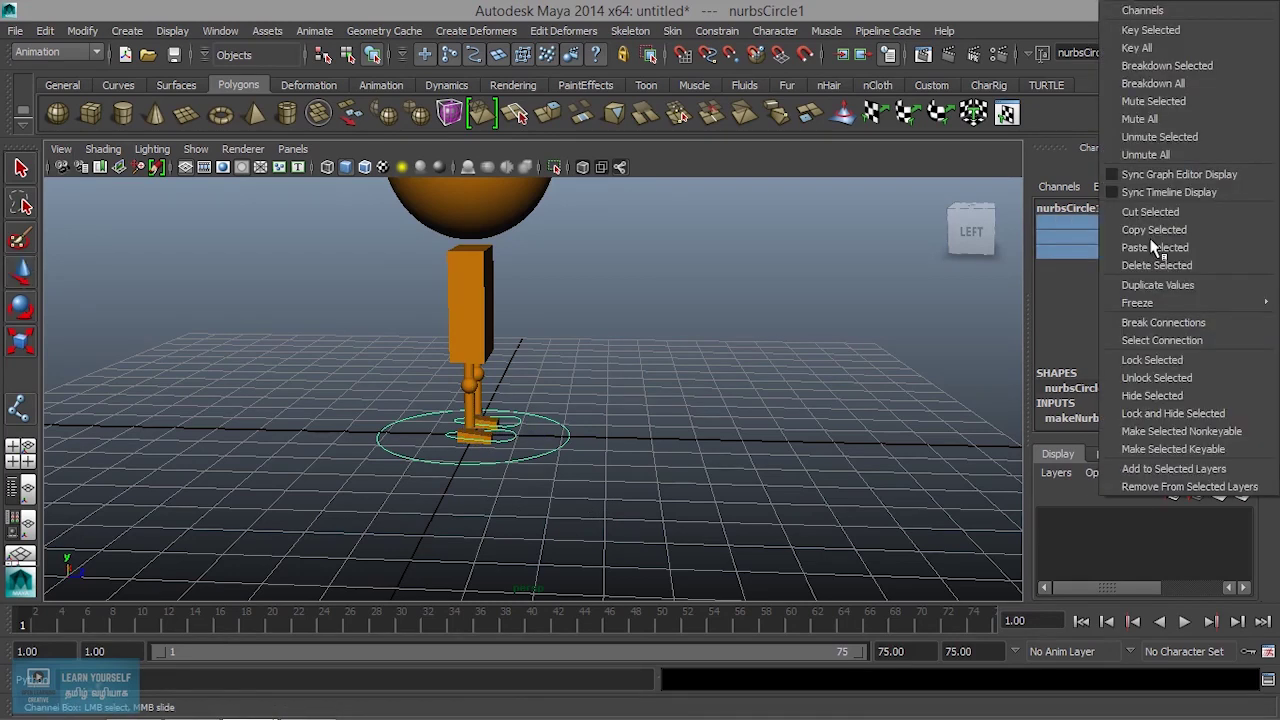
left_click(1160, 36)
left_click(665, 358)
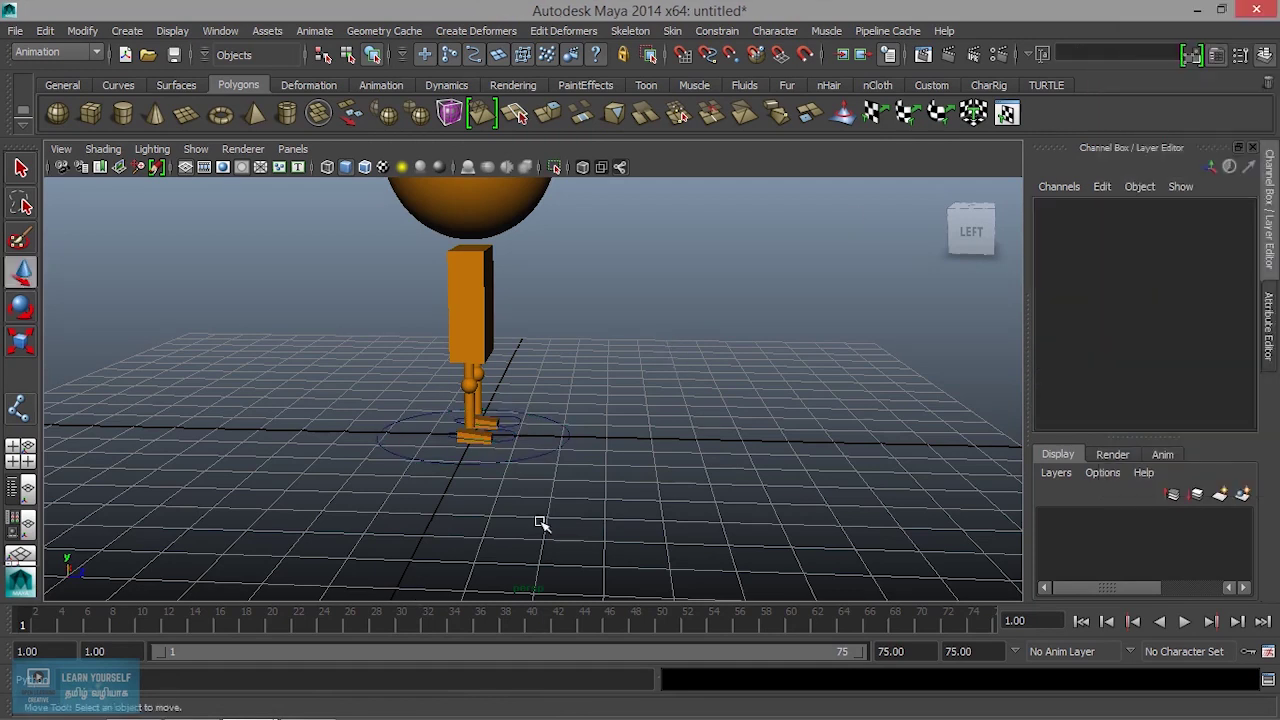
left_click(551, 443)
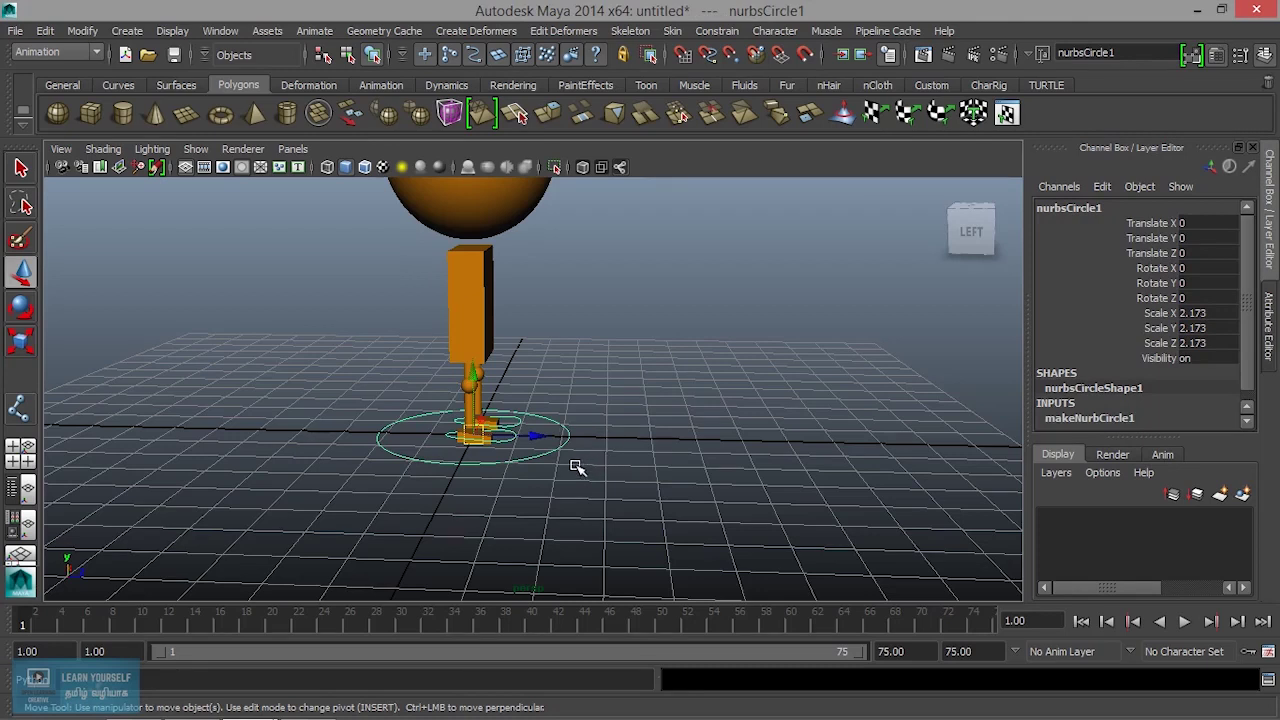
left_click_drag(580, 466, 506, 477, "alt")
right_click_drag(506, 477, 603, 500, "alt")
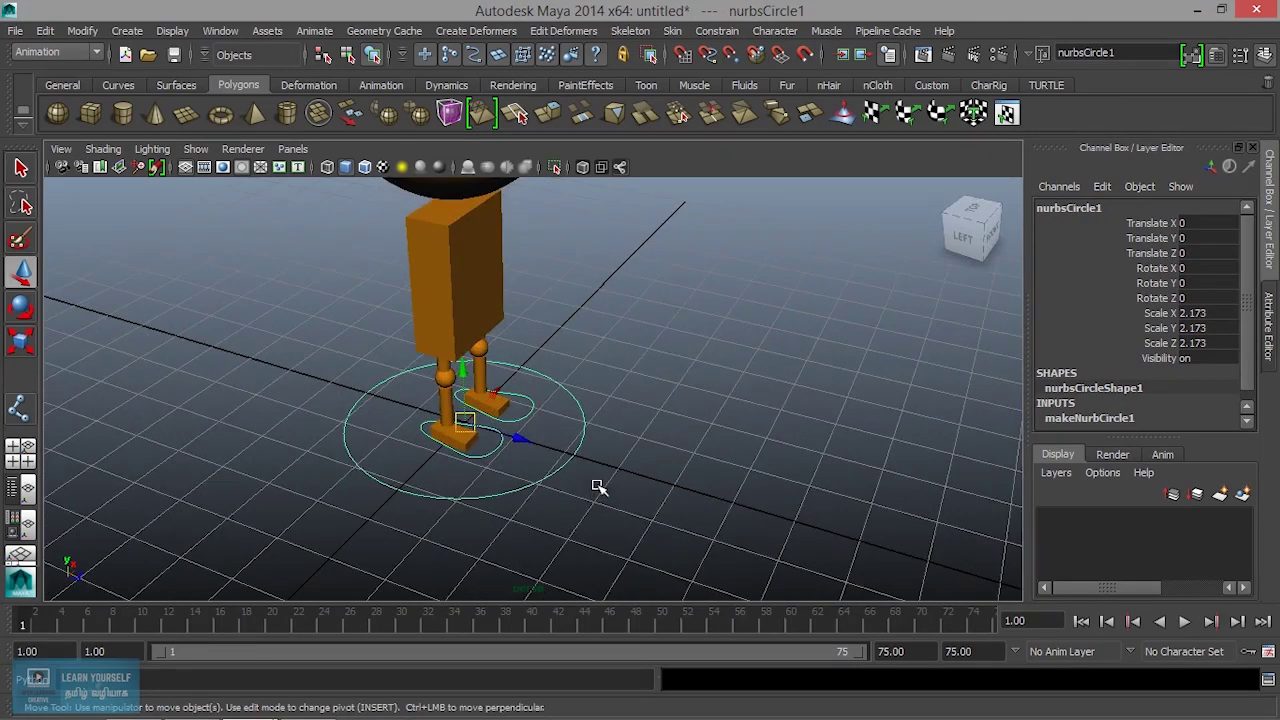
Try Shift+W and S keys on the large circle, undoing each so it stays unkeyed.
key("shift+w")
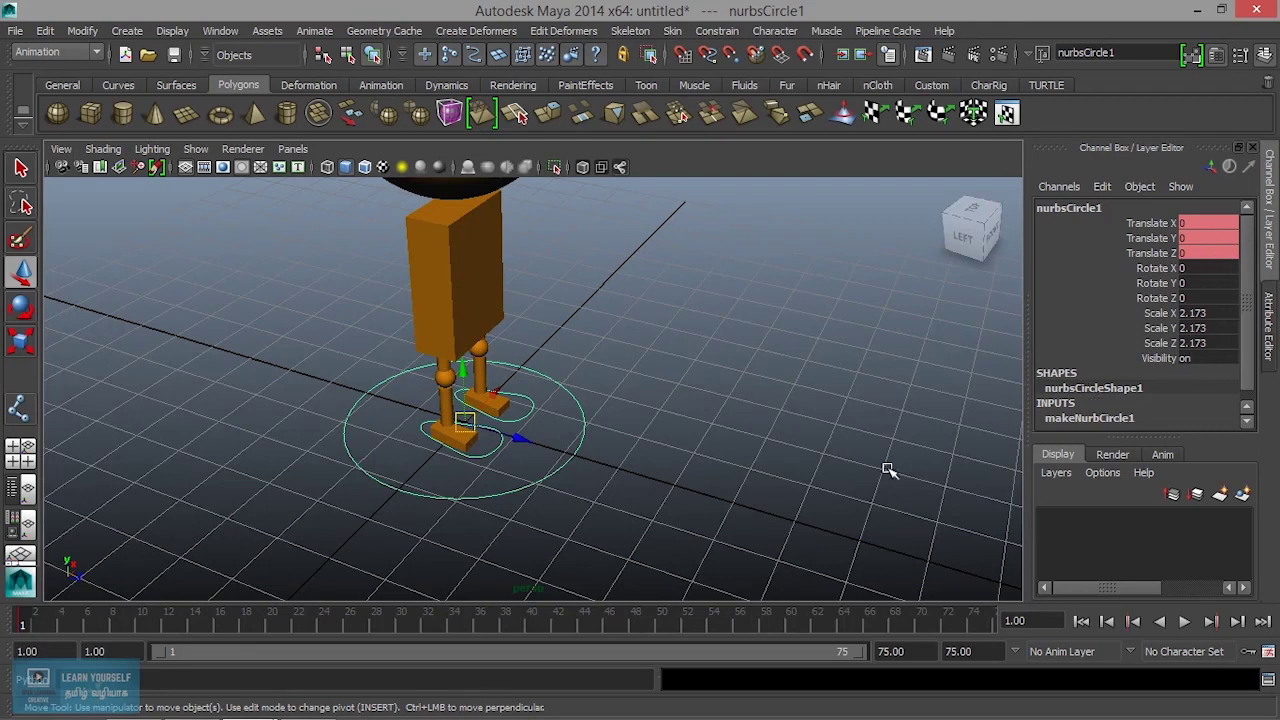
left_click(735, 478)
key("ctrl+z")
key("ctrl+z")
left_click_drag(641, 472, 673, 453, "alt")
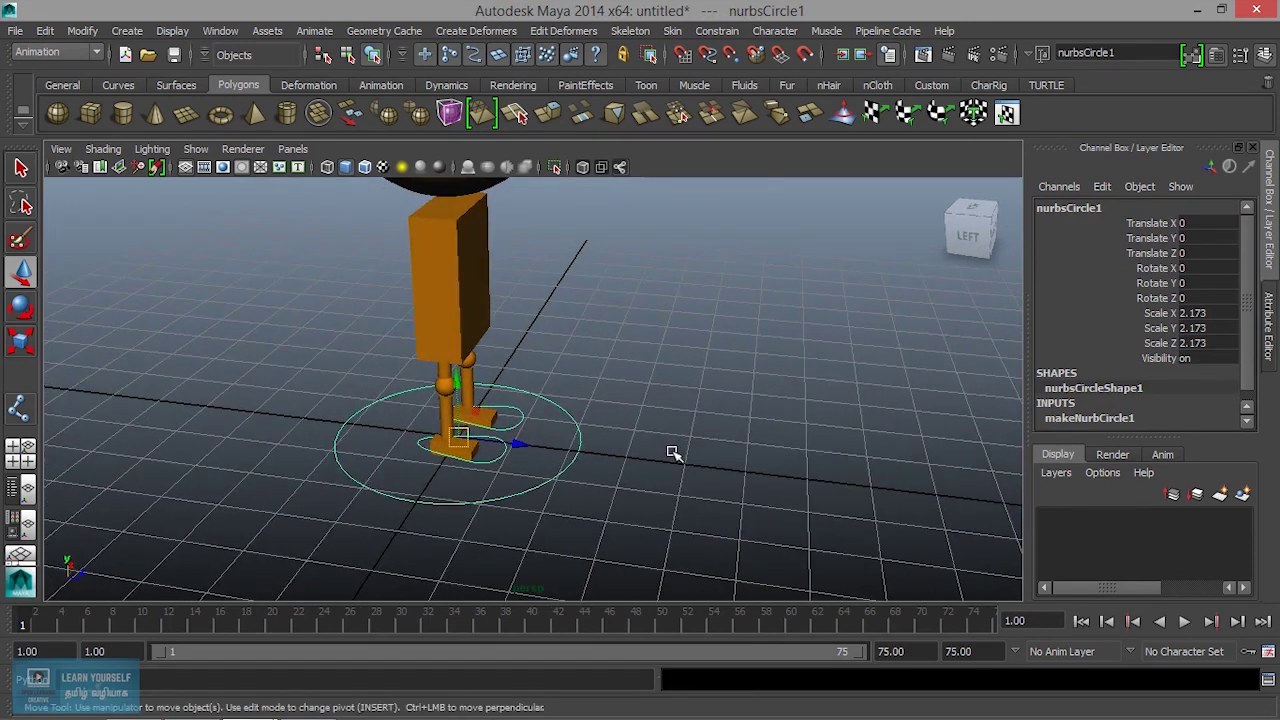
key("s")
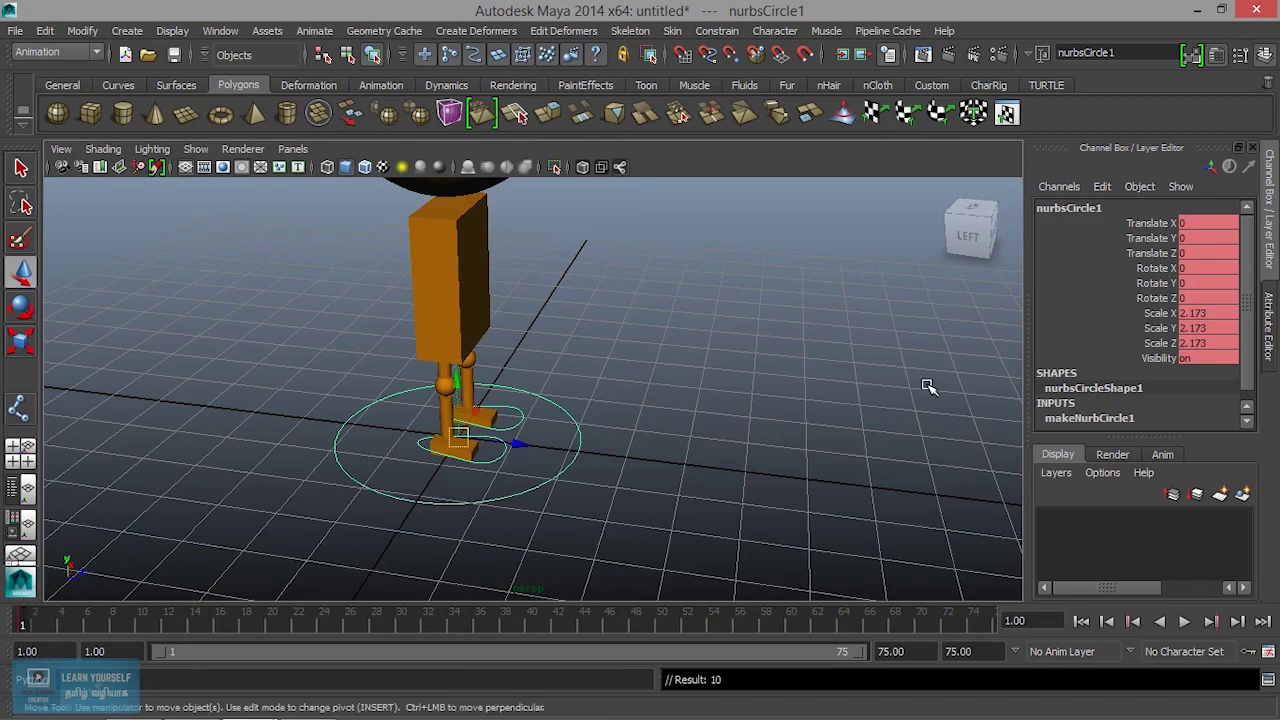
key("ctrl+z")
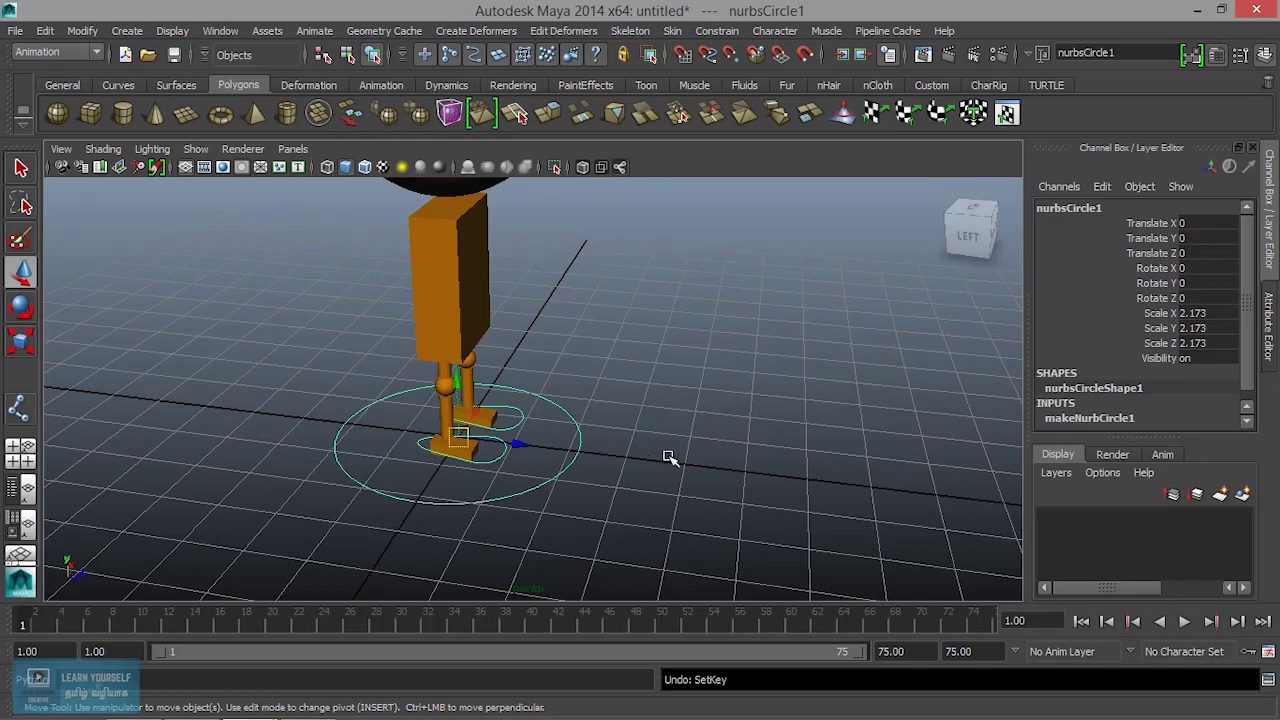
Key the foot control at Translate Z 0 on frame 1, then slide it to Z 2.802 at frame 12.
scroll(622, 474, "down", 3)
scroll(622, 474, "down", 3)
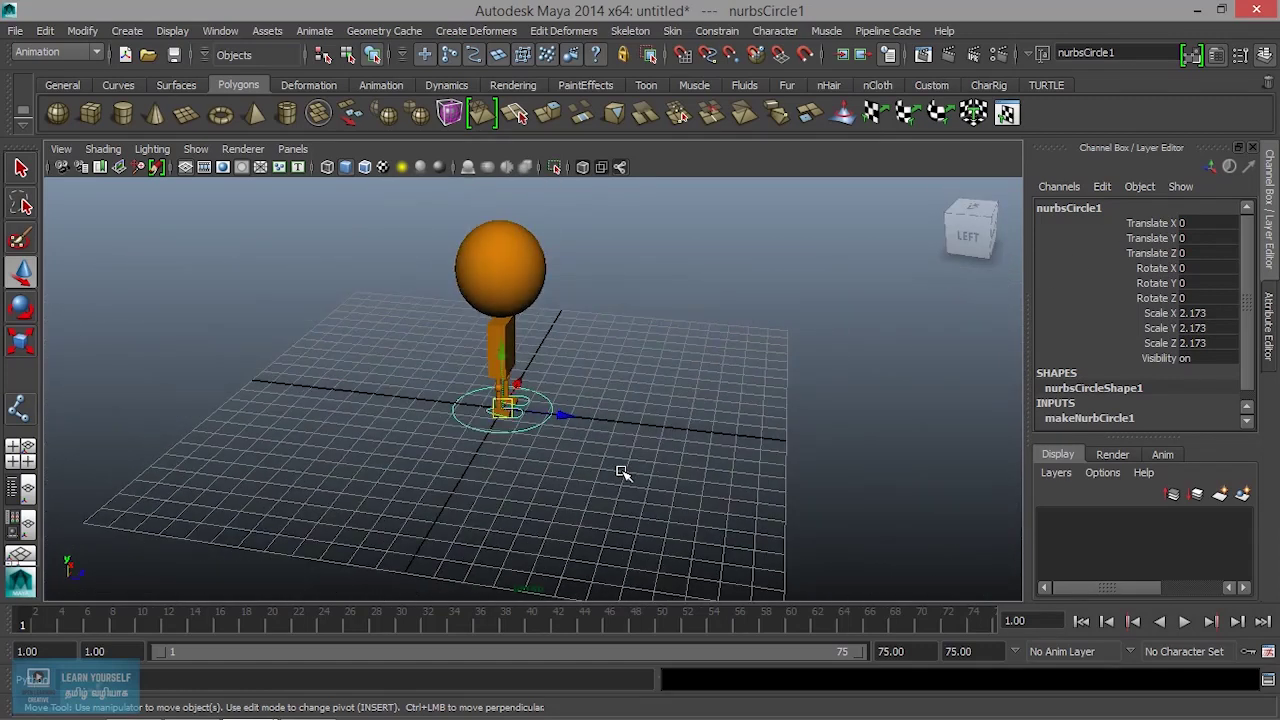
scroll(622, 474, "up", 3)
left_click_drag(566, 469, 495, 426, "alt")
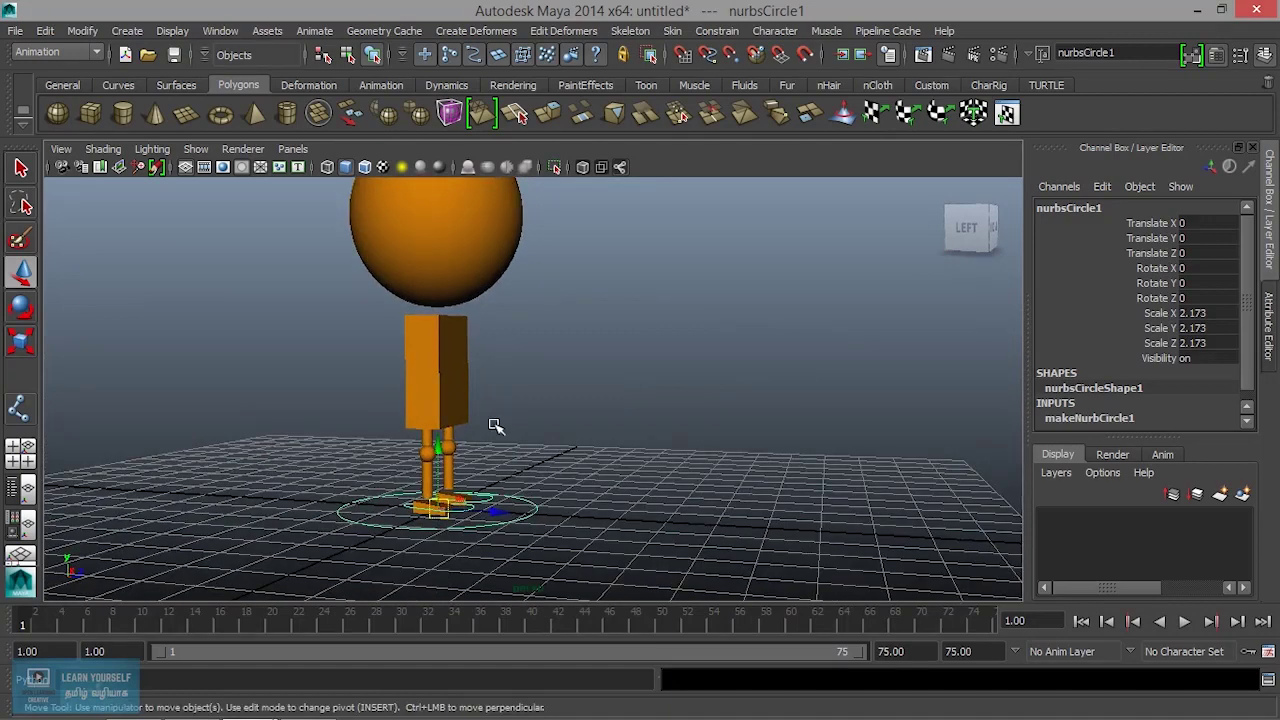
key("shift+w")
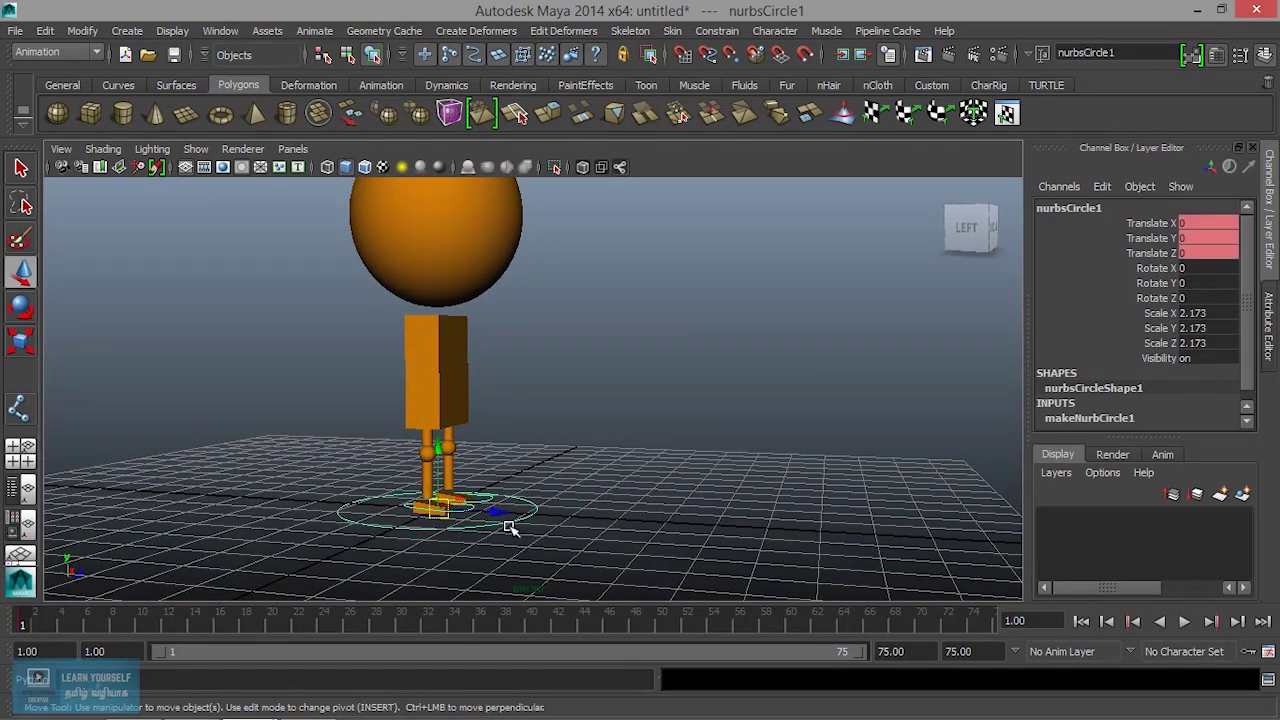
key("alt+v")
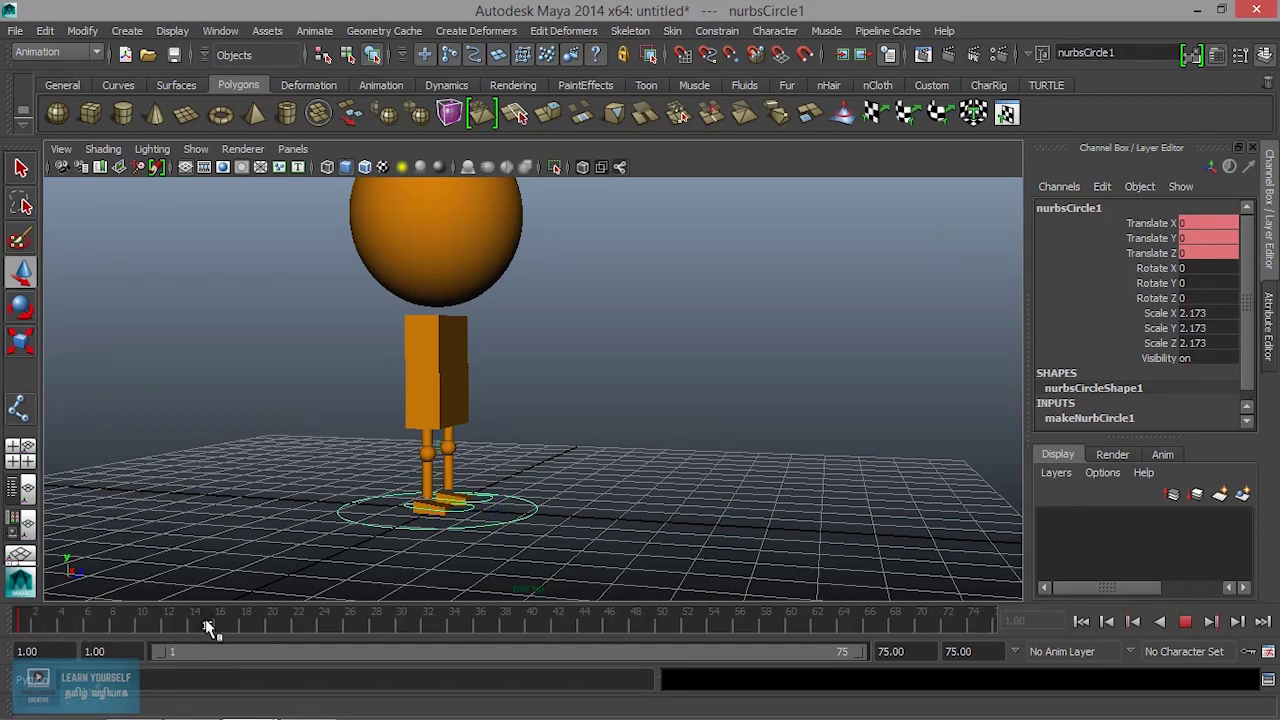
mouse_move(210, 626)
left_mouse_down()
mouse_move(157, 626)
mouse_move(235, 625)
left_mouse_up()
left_click_drag(430, 495, 630, 517, "alt")
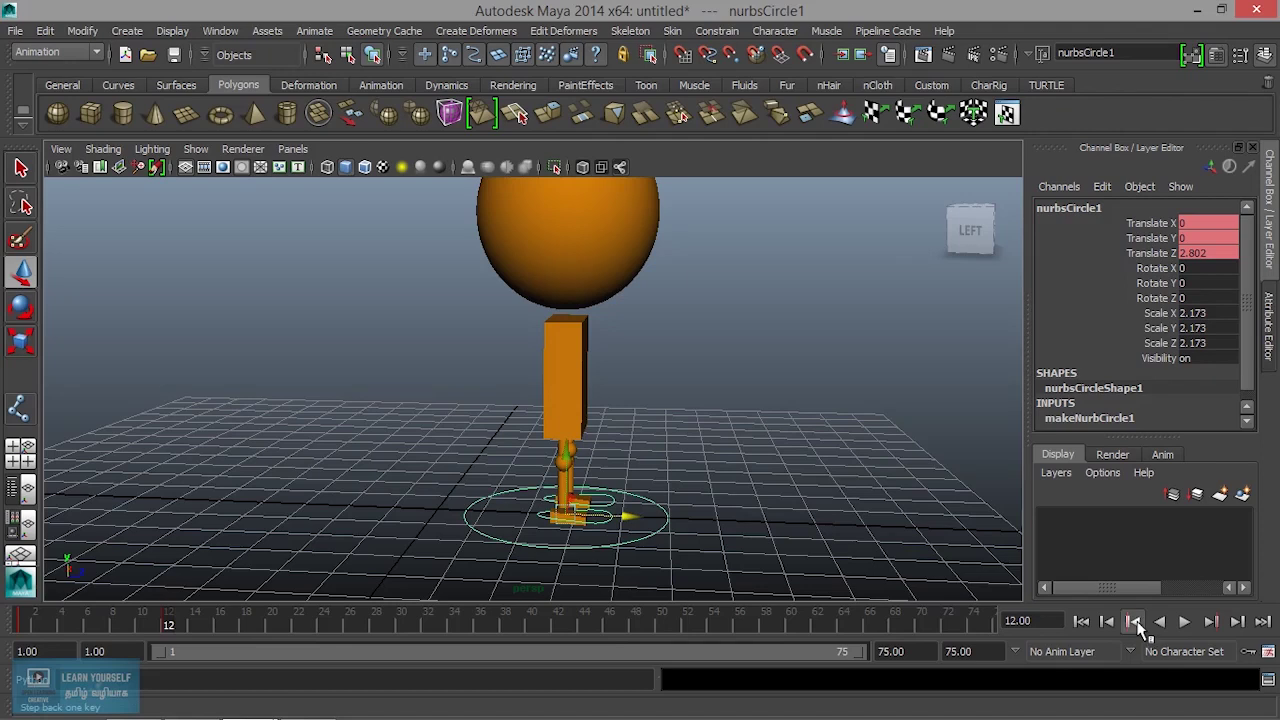
Step between the keys at frames 1 and 12 and play back the foot slide.
left_click(1134, 621)
left_click(1210, 621)
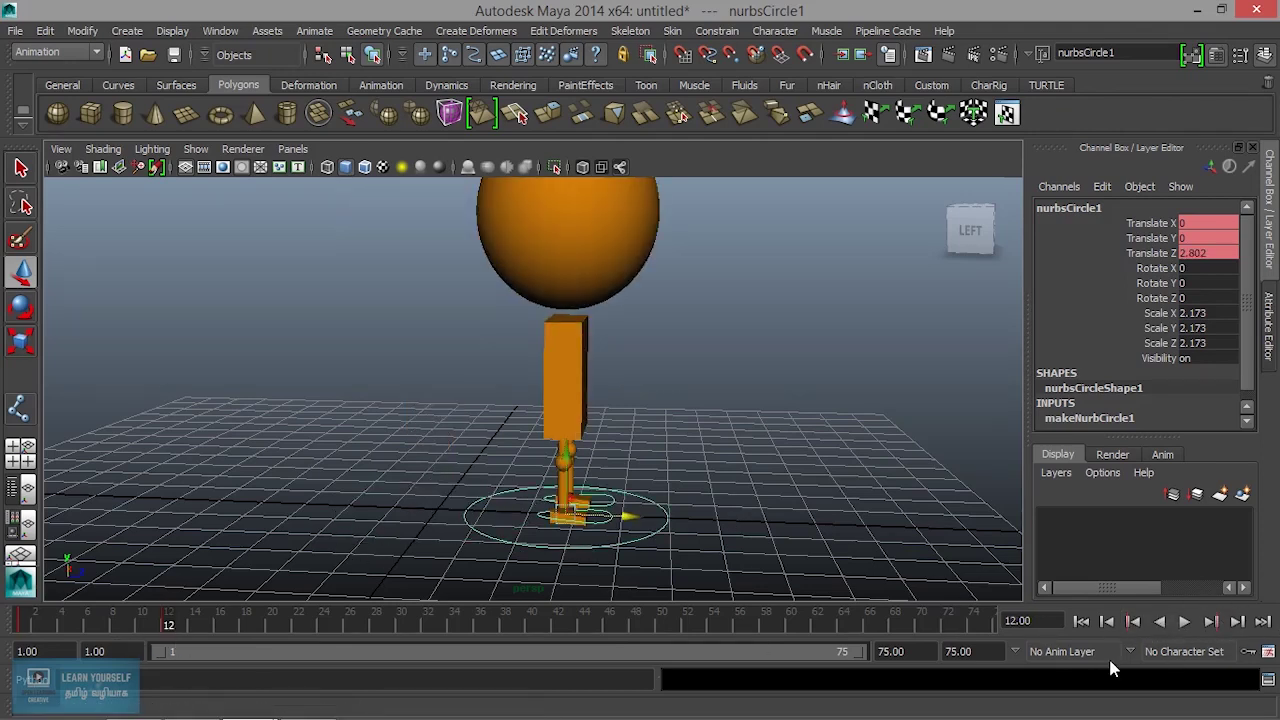
left_click(1081, 621)
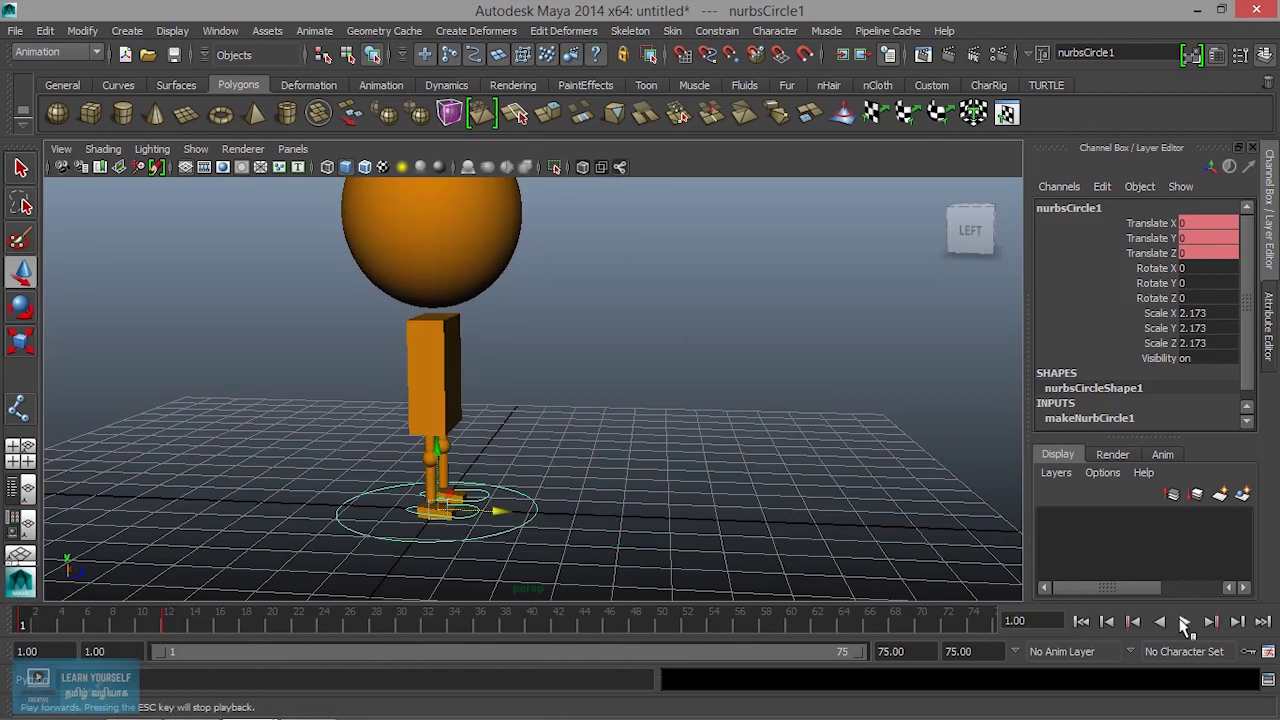
left_click(1184, 621)
left_click(1183, 621)
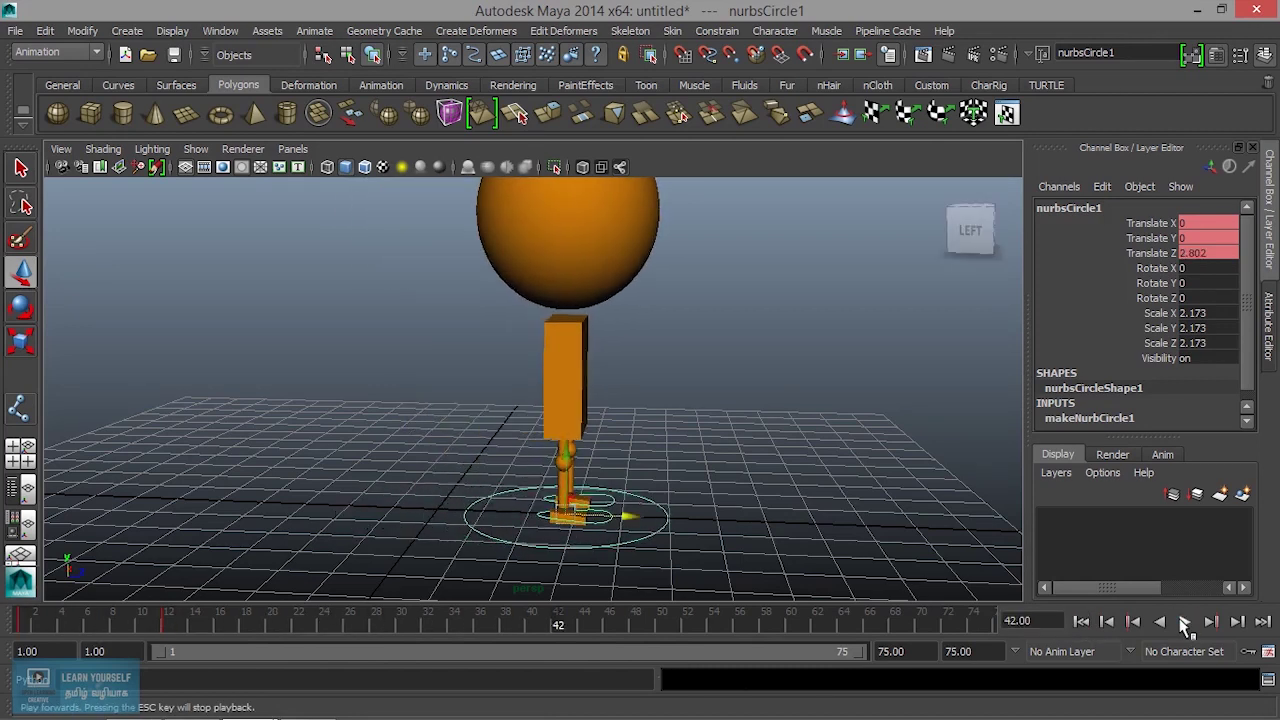
left_click(1268, 652)
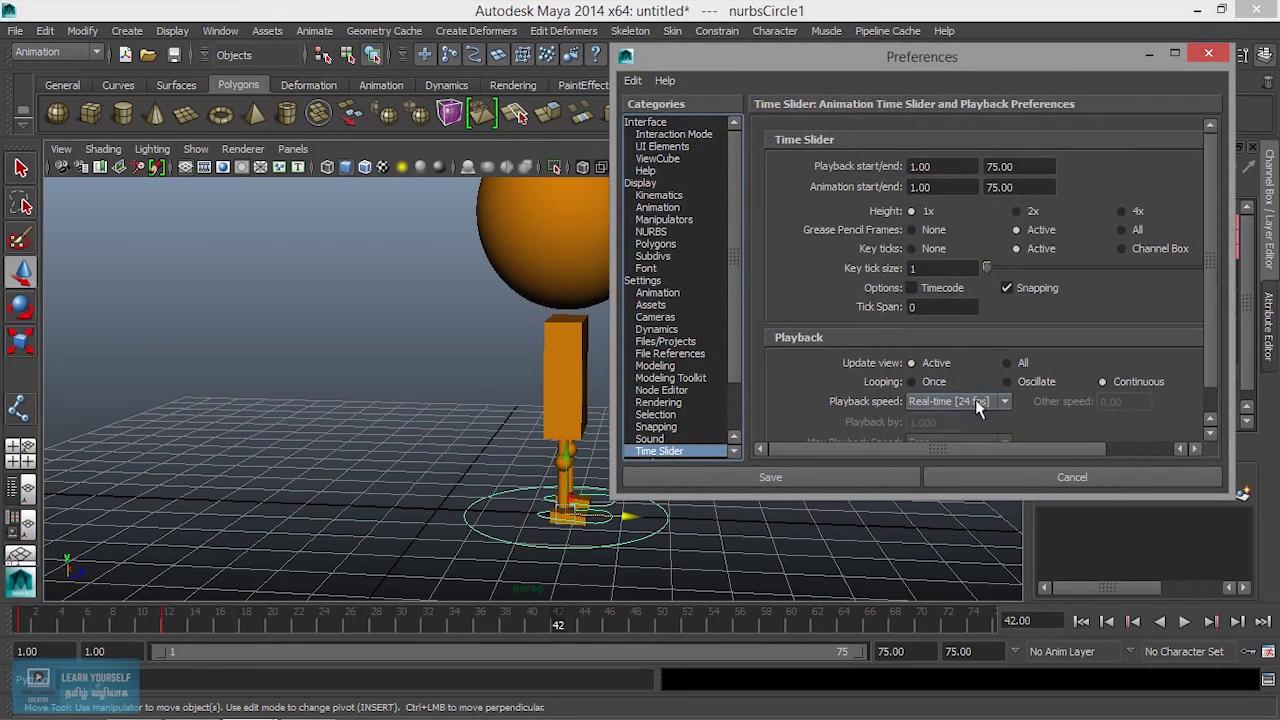
Save the playback preferences, play the clip, and shorten the playback range to frames 1–15.
left_click(834, 477)
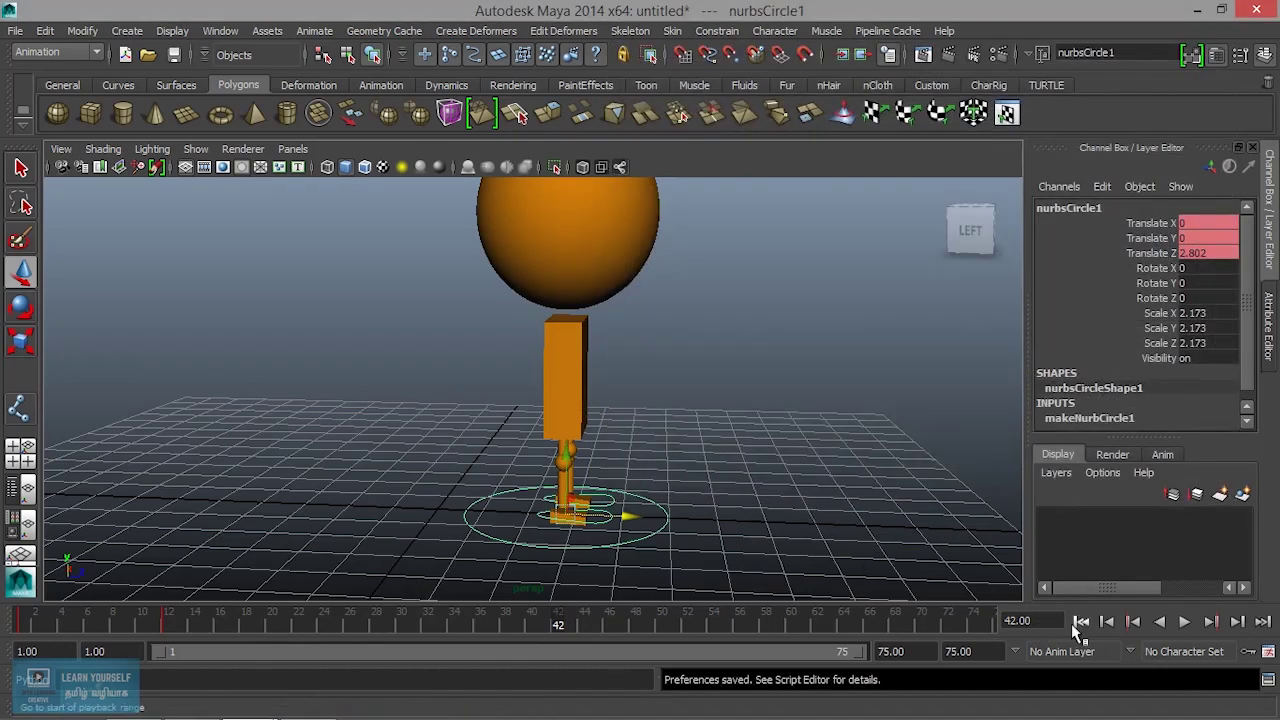
left_click(1081, 621)
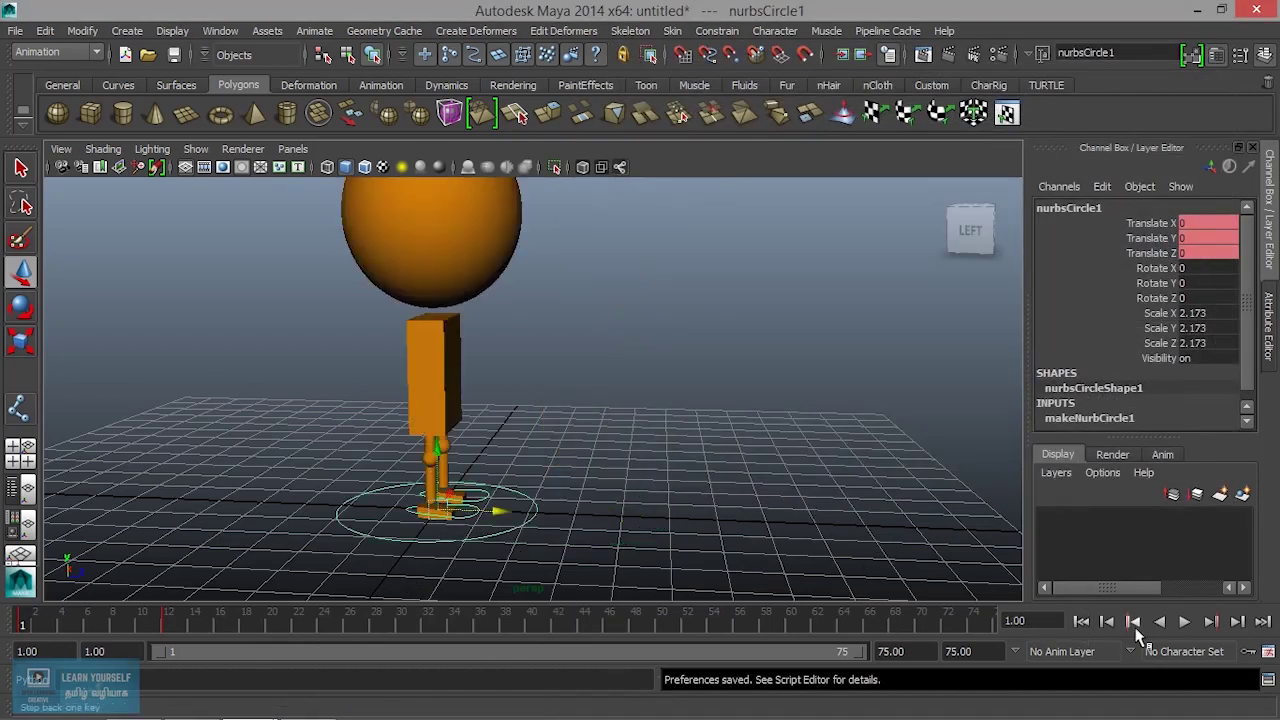
left_click(1184, 622)
left_click(1185, 622)
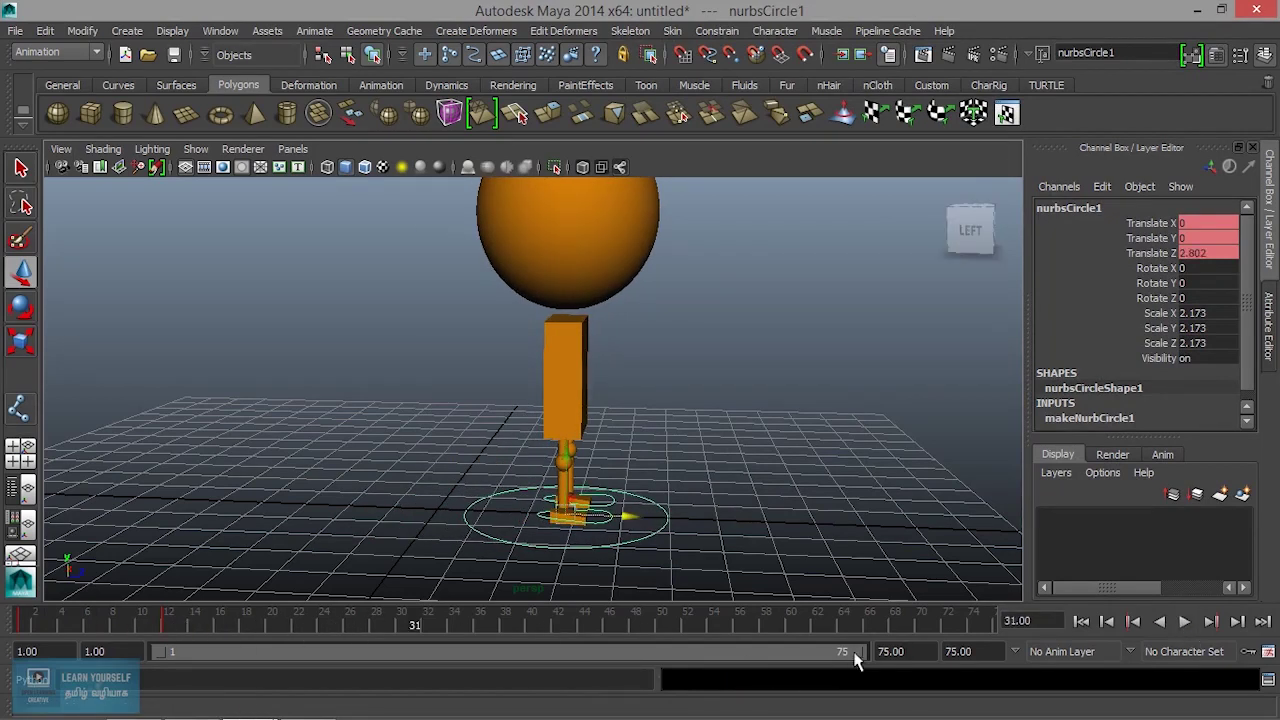
mouse_move(855, 657)
left_mouse_down()
mouse_move(557, 660)
mouse_move(282, 683)
left_mouse_up()
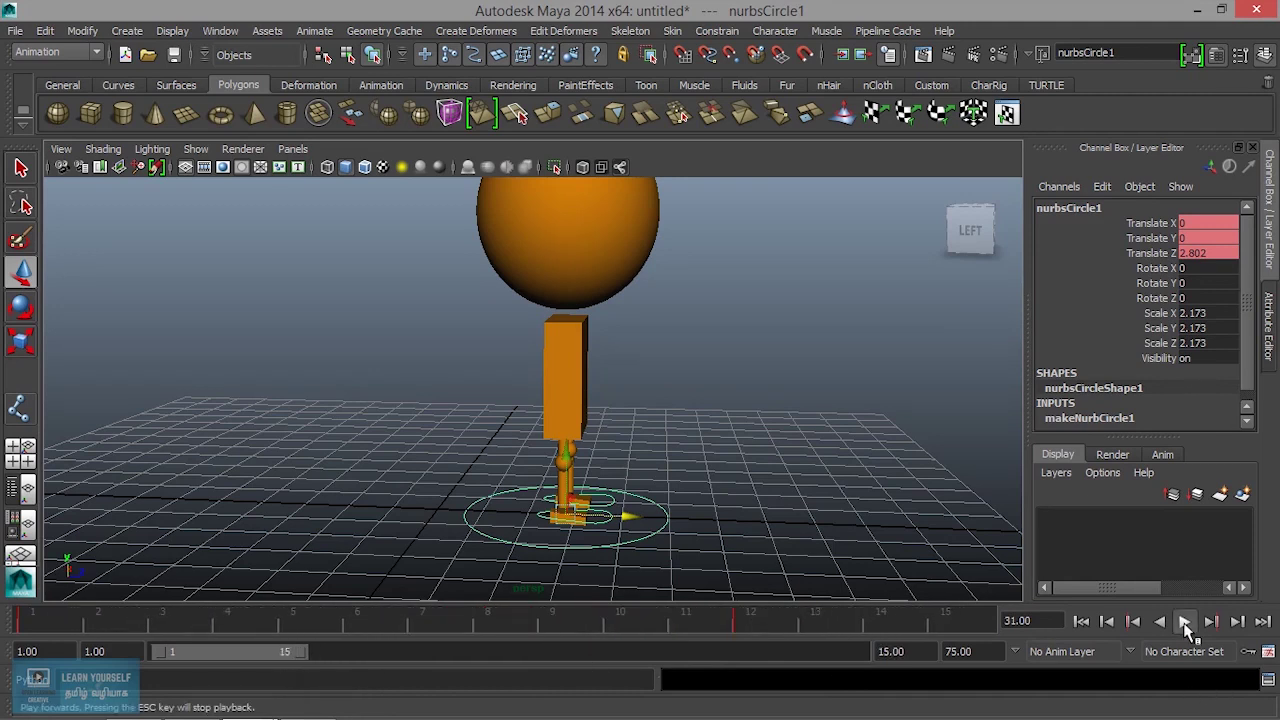
At frame 5, raise the foot control and key Translate X/Y/Z (Y 1.085, Z 0.842).
left_click(1184, 621)
left_click(1184, 621)
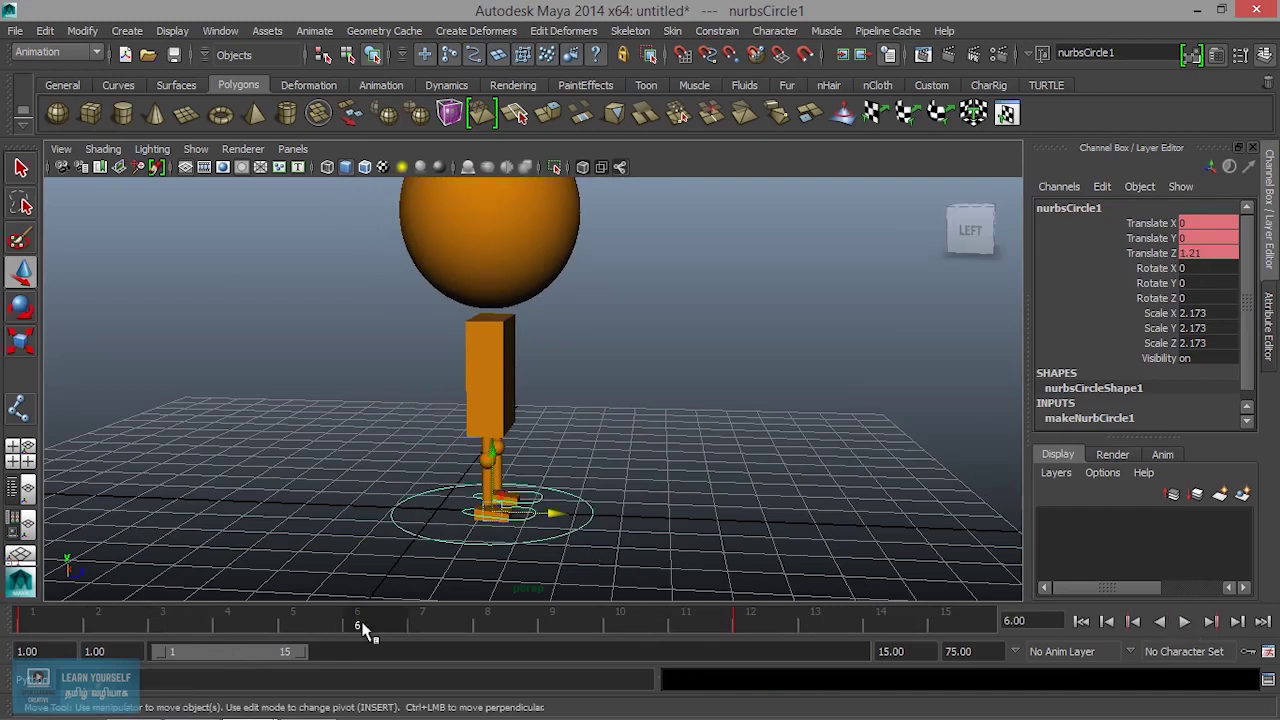
key("alt+v")
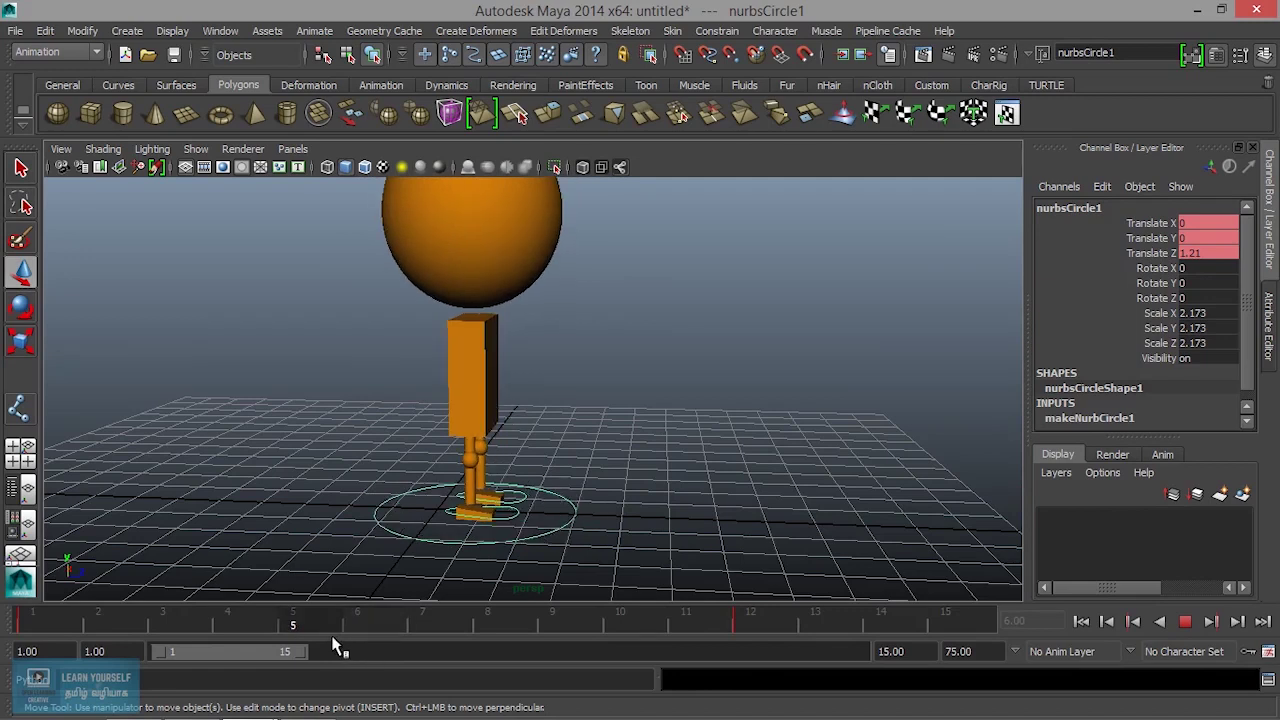
key("alt+v")
left_click_drag(476, 453, 478, 405)
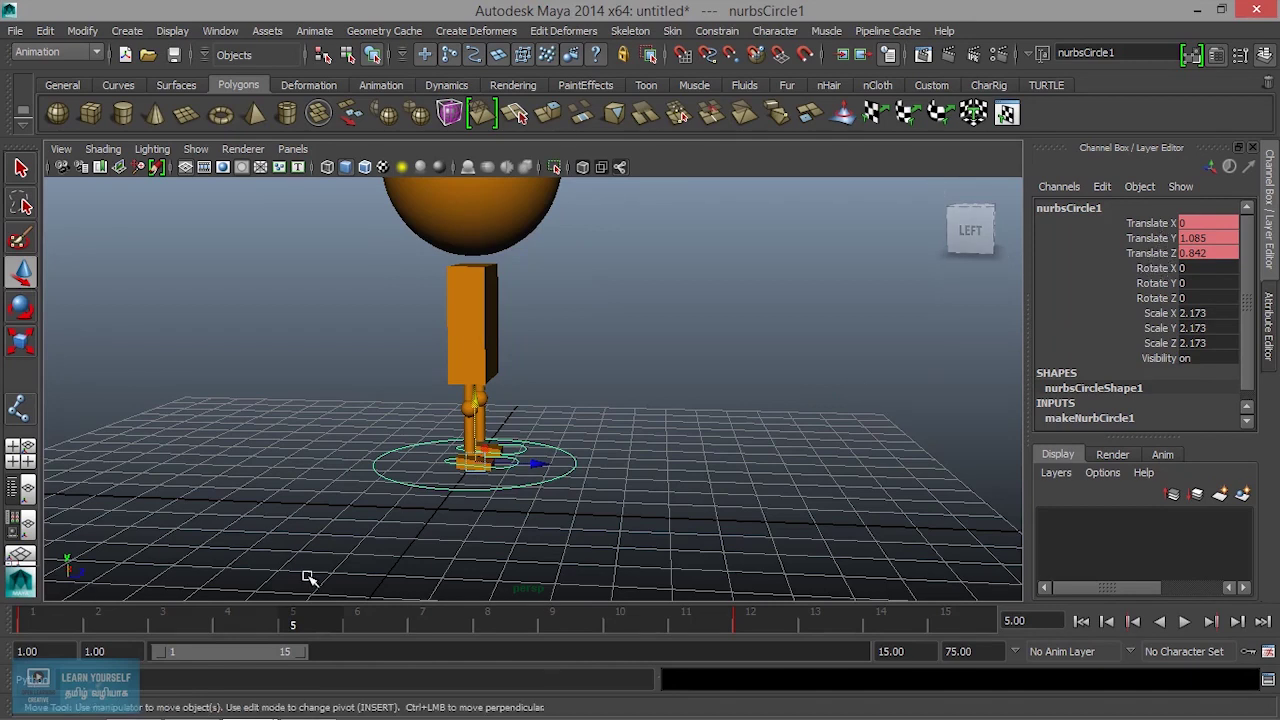
left_click_drag(1150, 225, 1147, 254)
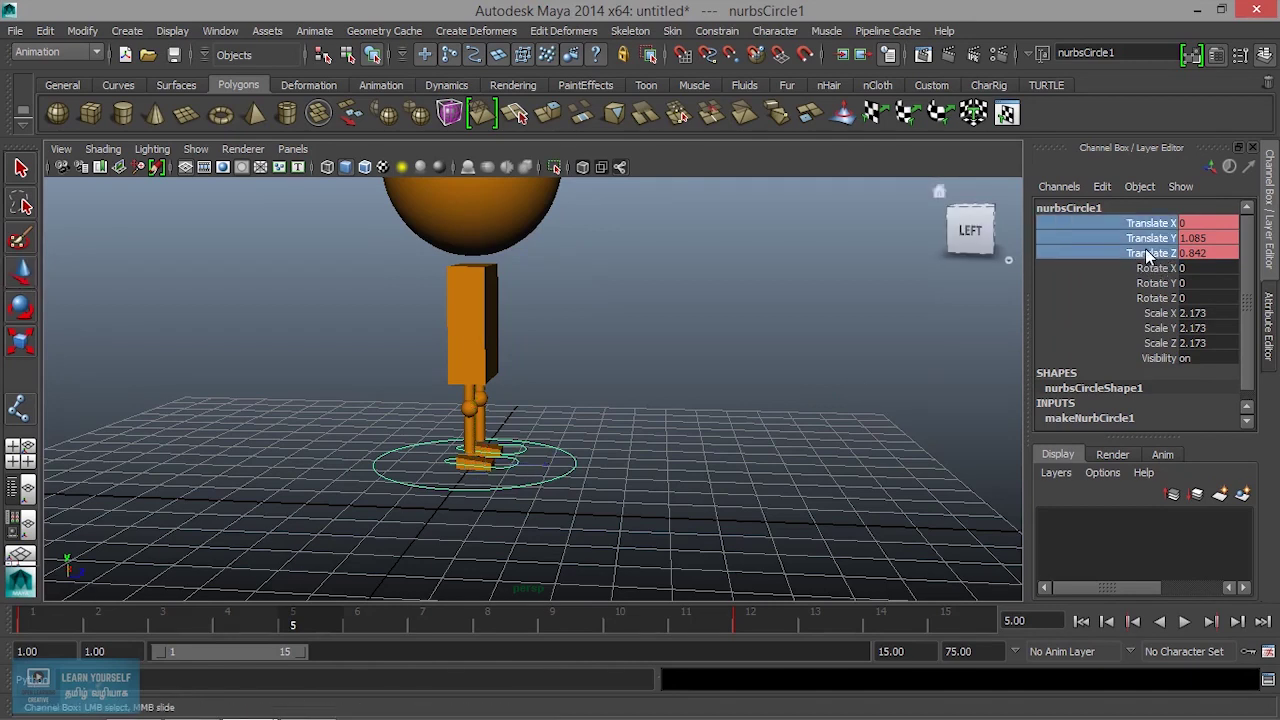
right_click(1144, 254)
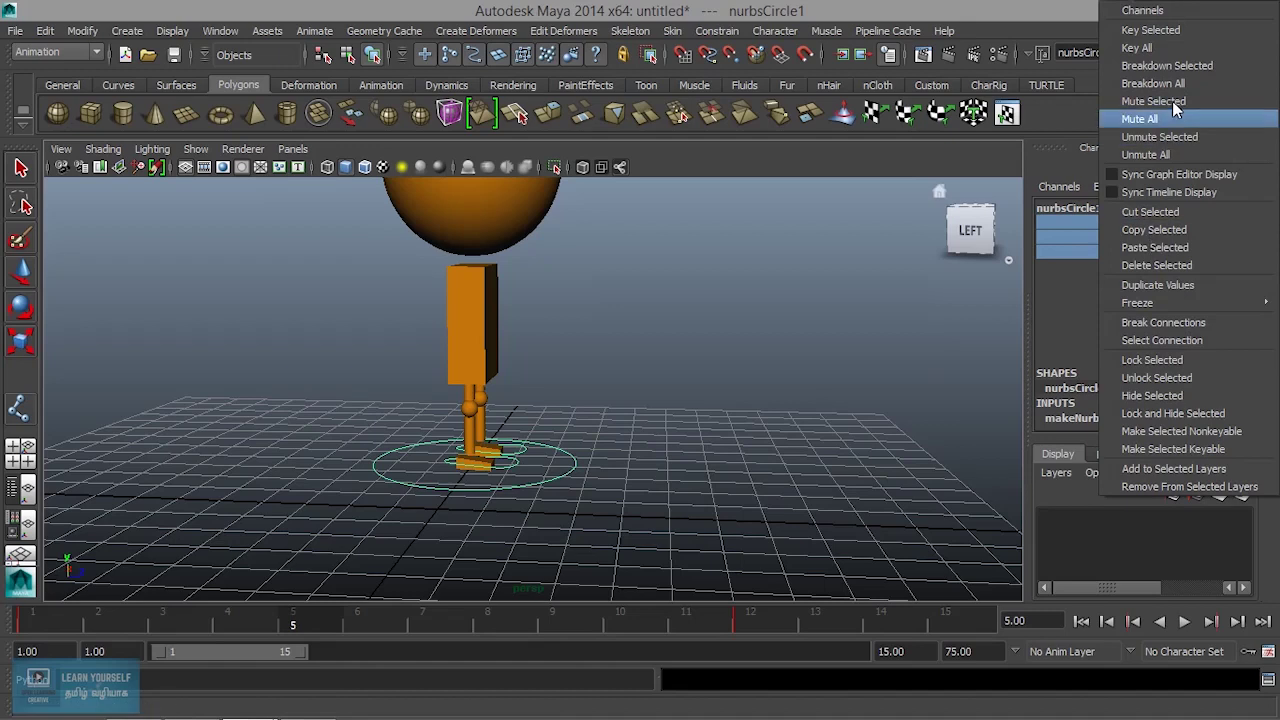
left_click(1176, 36)
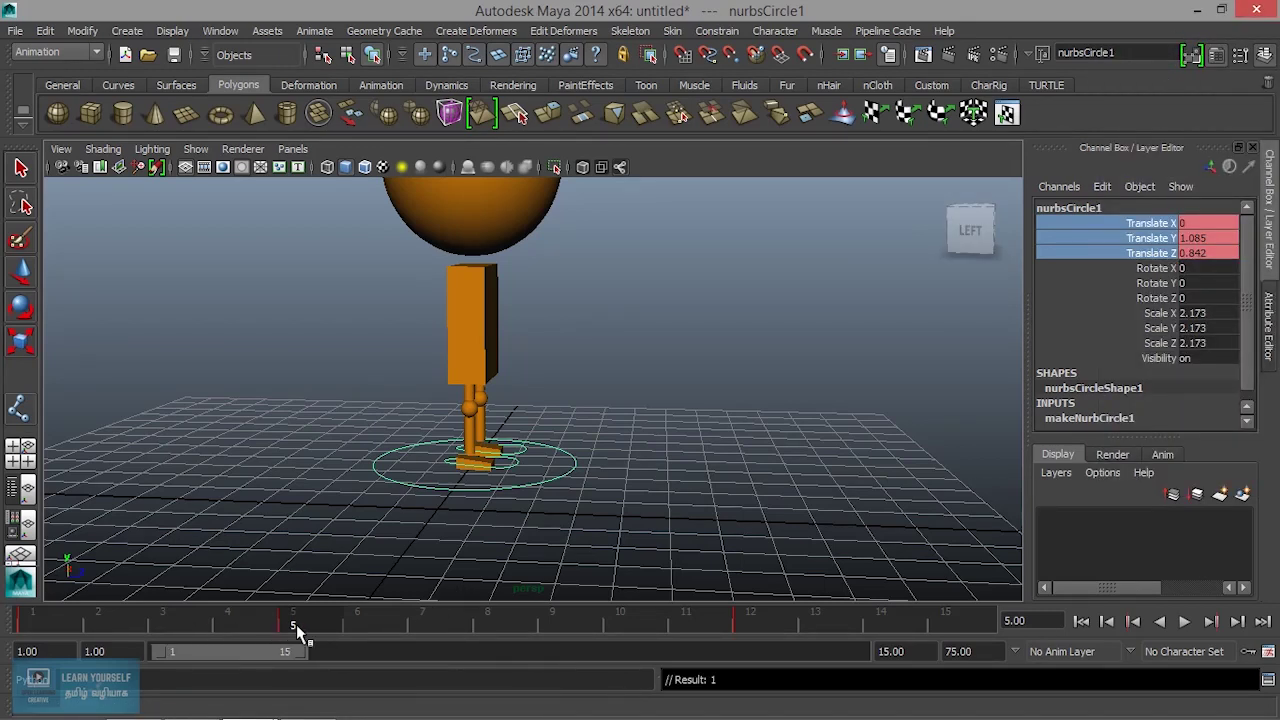
Play back the foot lift, then select the frame 4–5 range on the timeline.
key("alt+v")
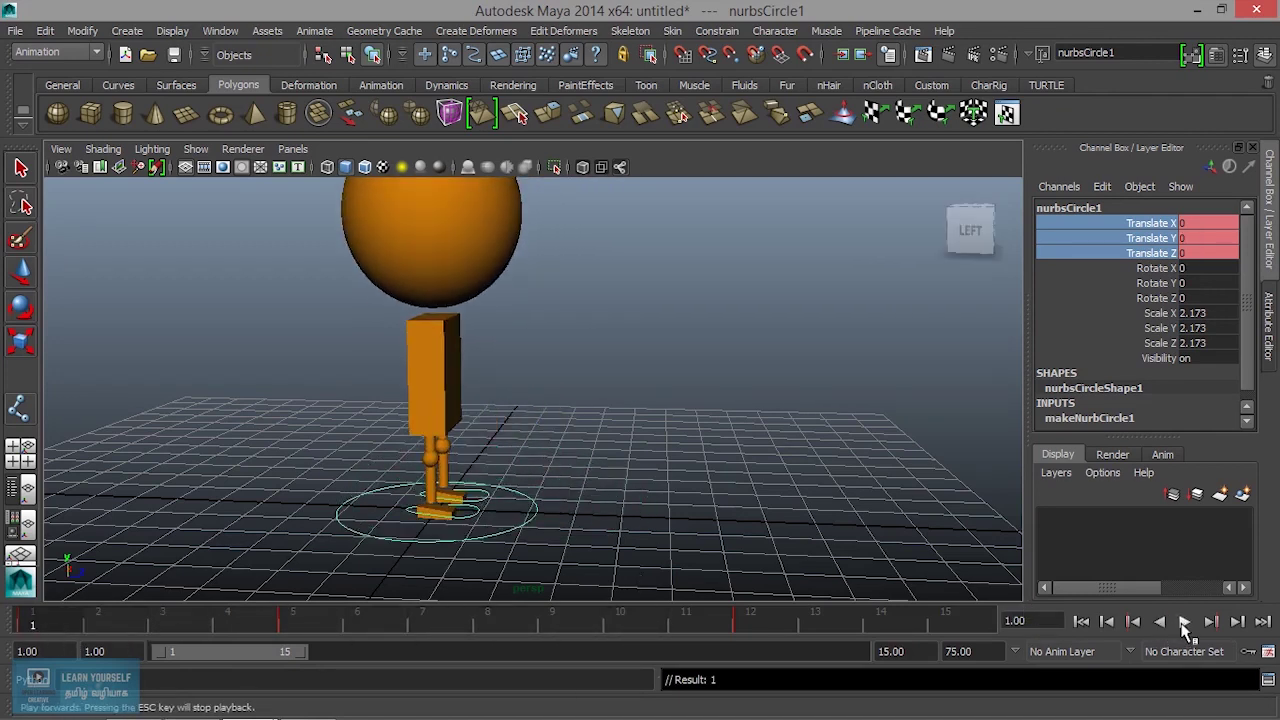
left_click(1183, 622)
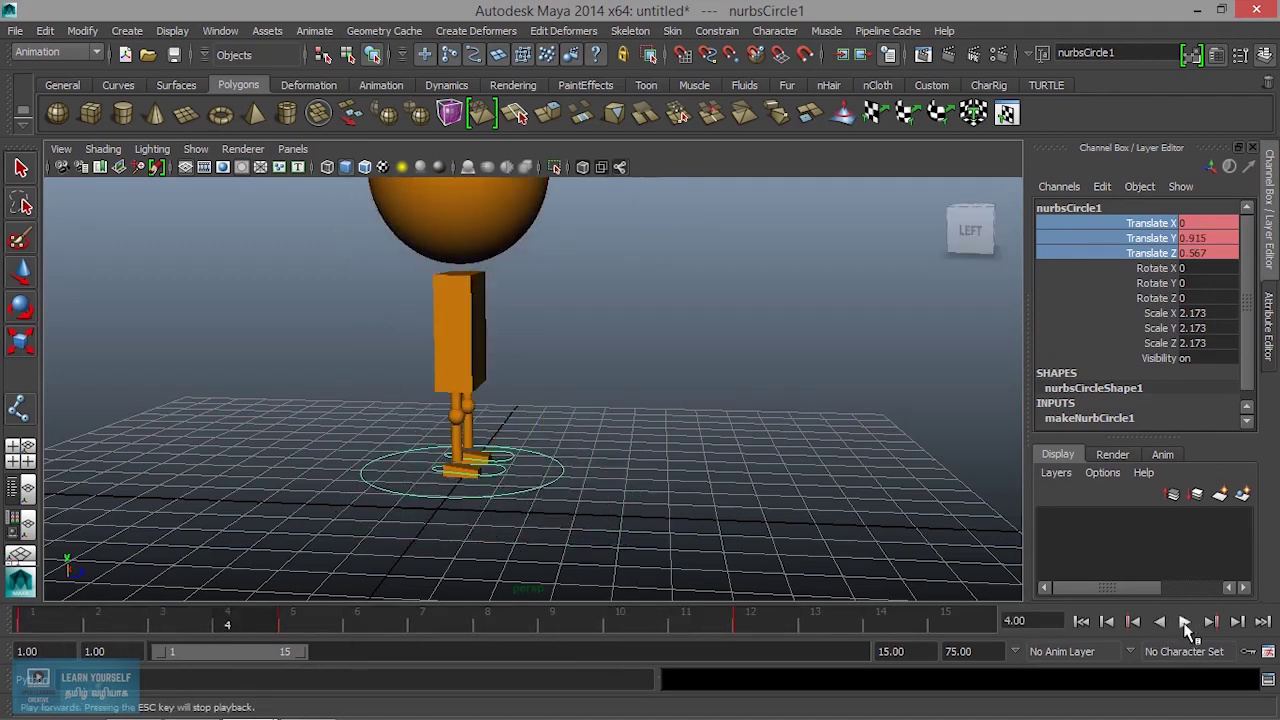
left_click(318, 628)
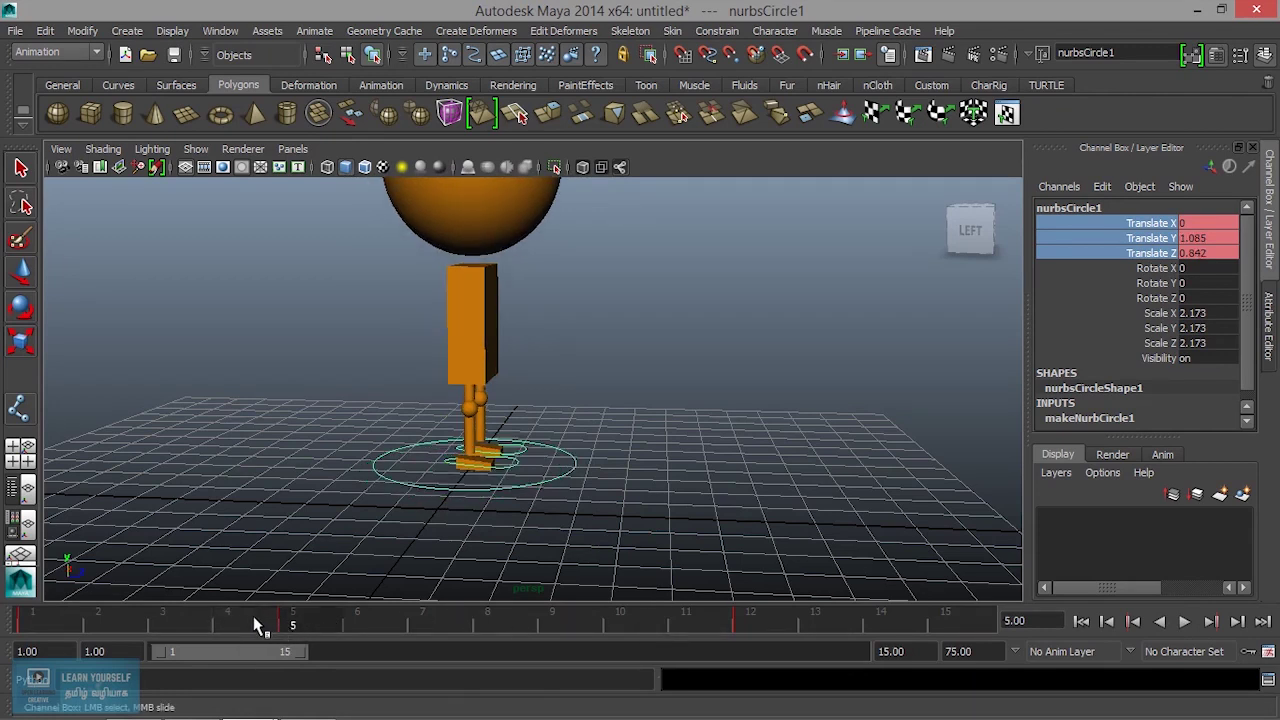
left_click(238, 627)
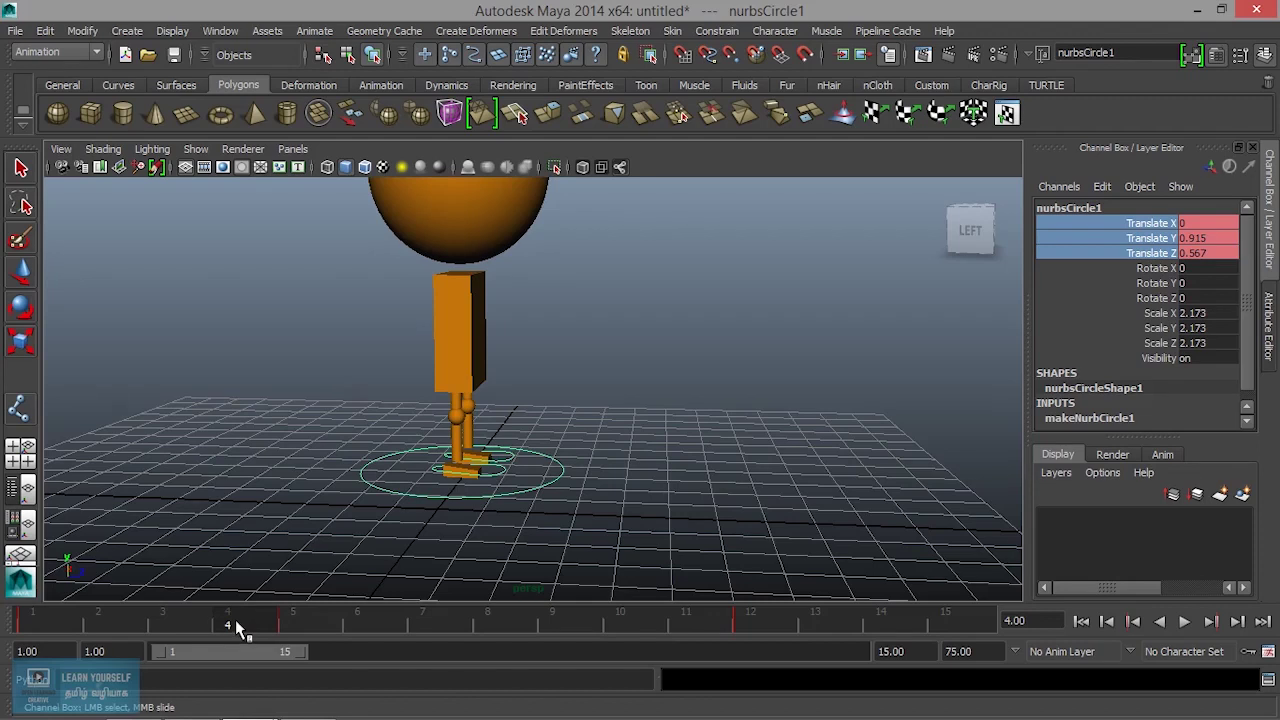
mouse_move(238, 627)
left_mouse_down("shift")
mouse_move(305, 628)
mouse_move(292, 631)
left_mouse_up("shift")
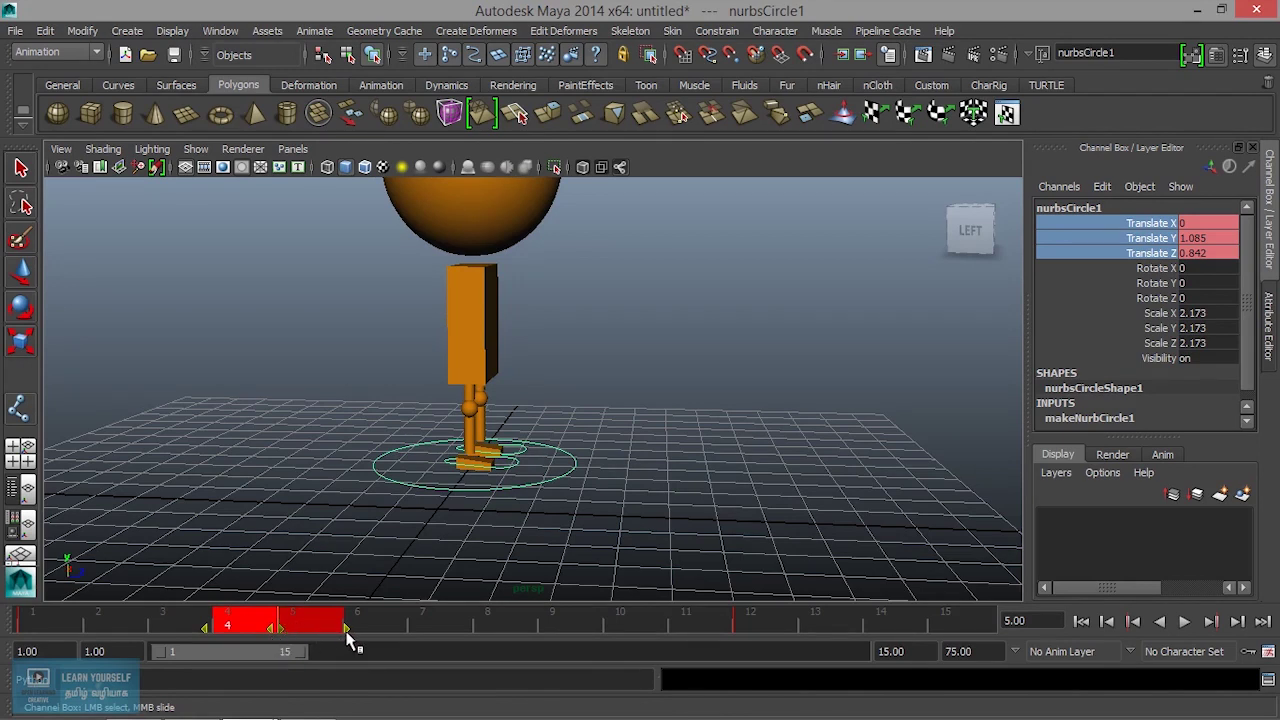
Move the raised-foot key from frame 5 to 7, check playback, and extend the range to 25.
left_click_drag(320, 624, 412, 630)
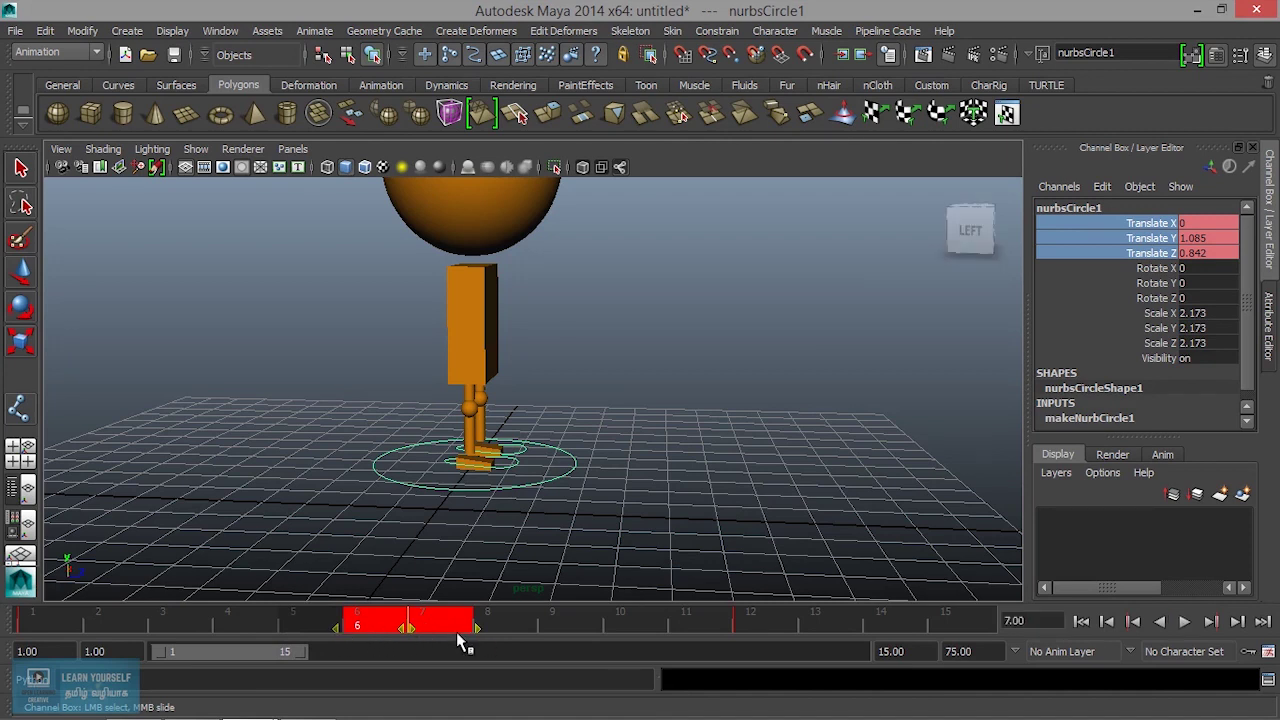
left_click(227, 630)
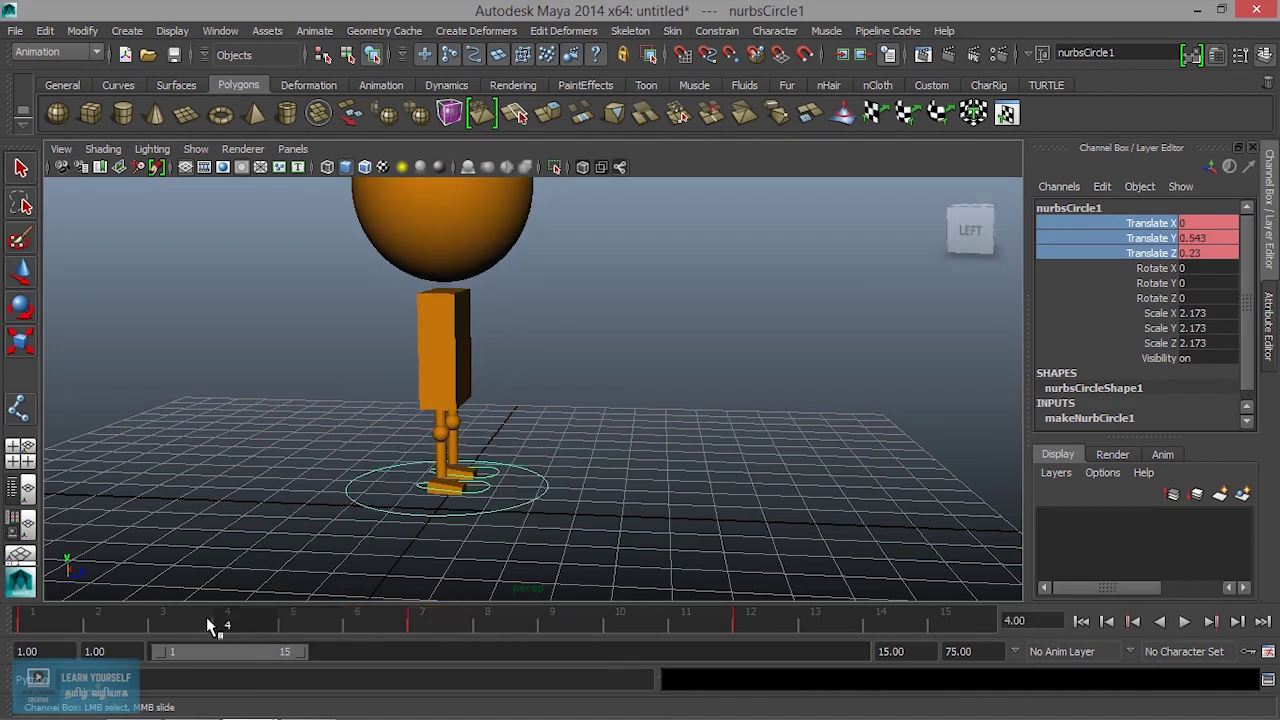
key("alt+v")
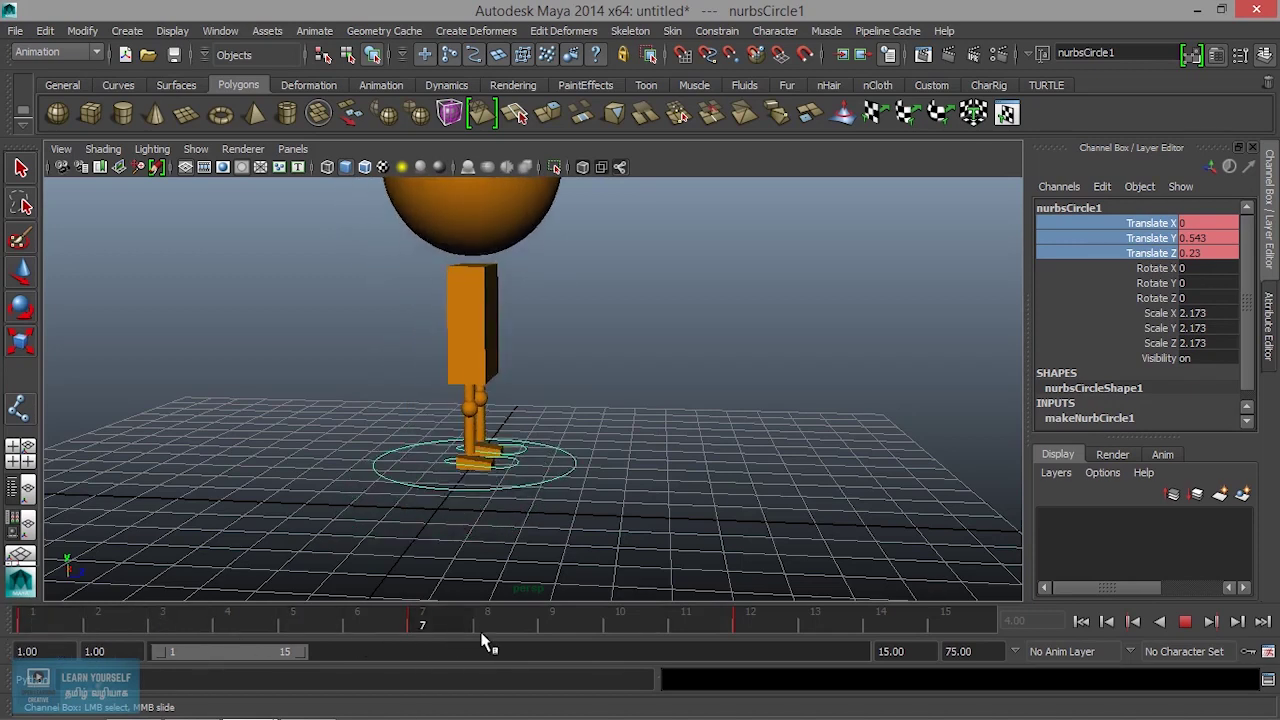
key("Escape")
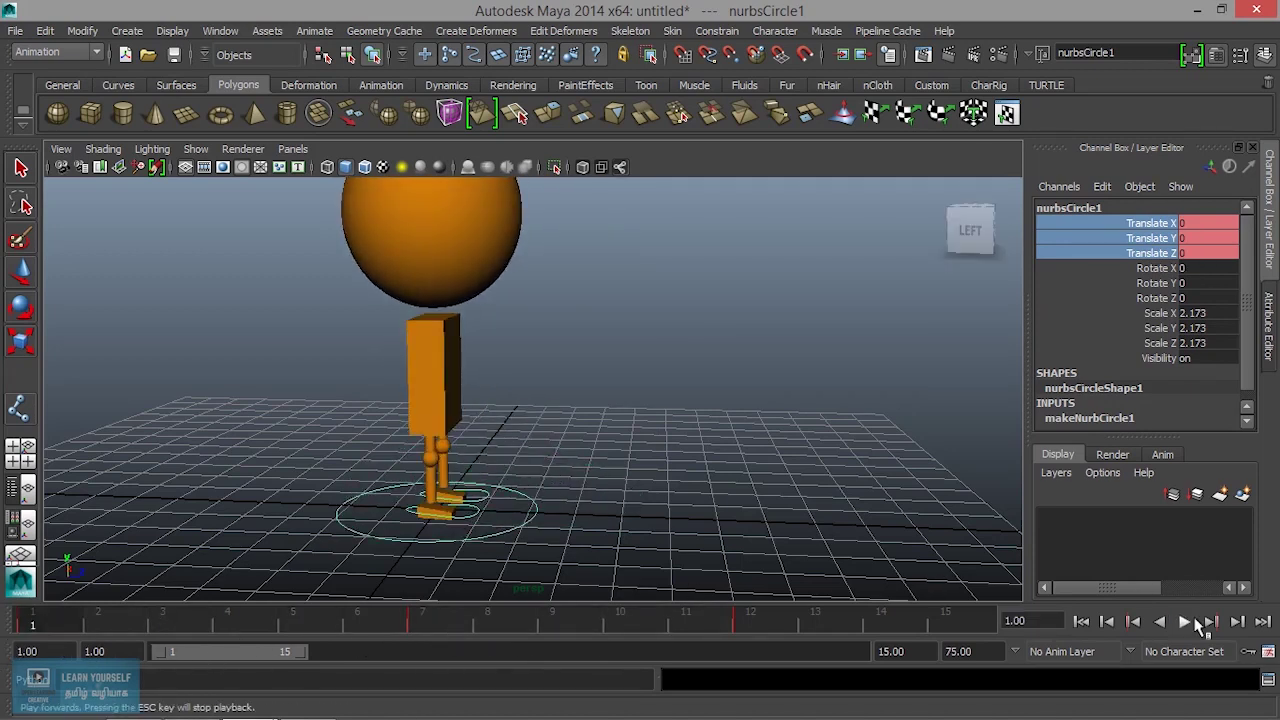
left_click(1186, 621)
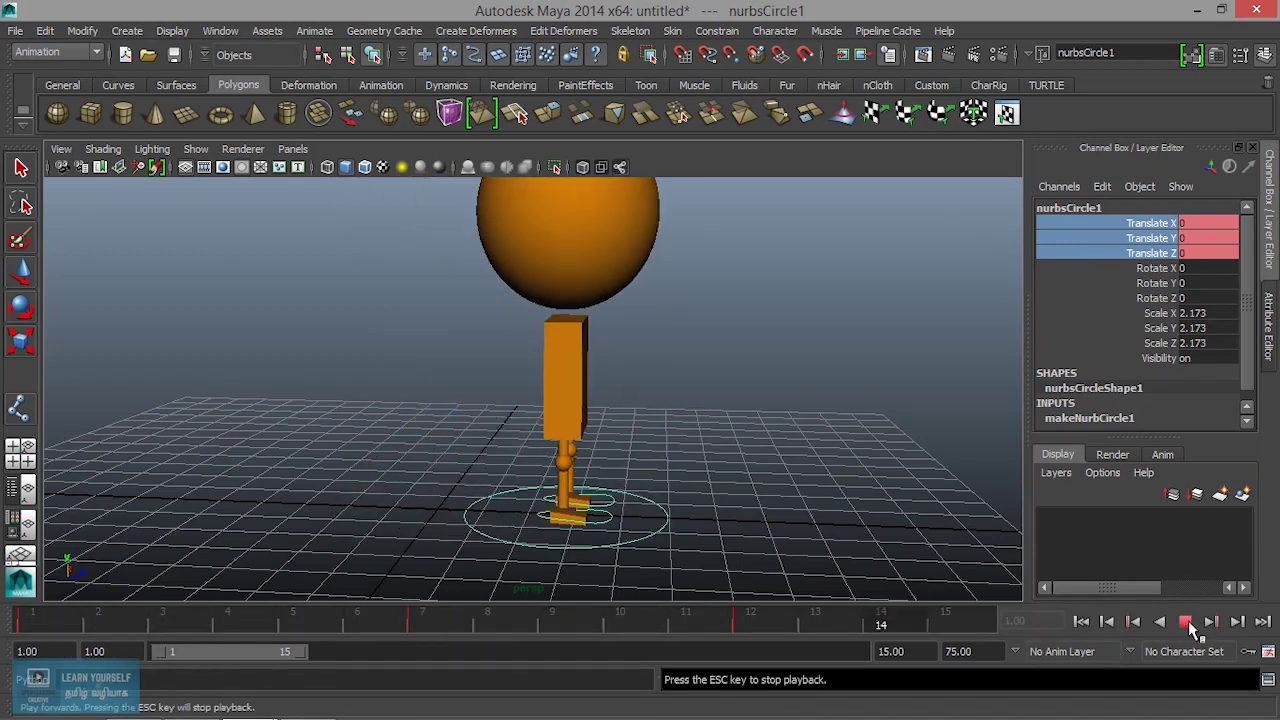
left_click(1186, 621)
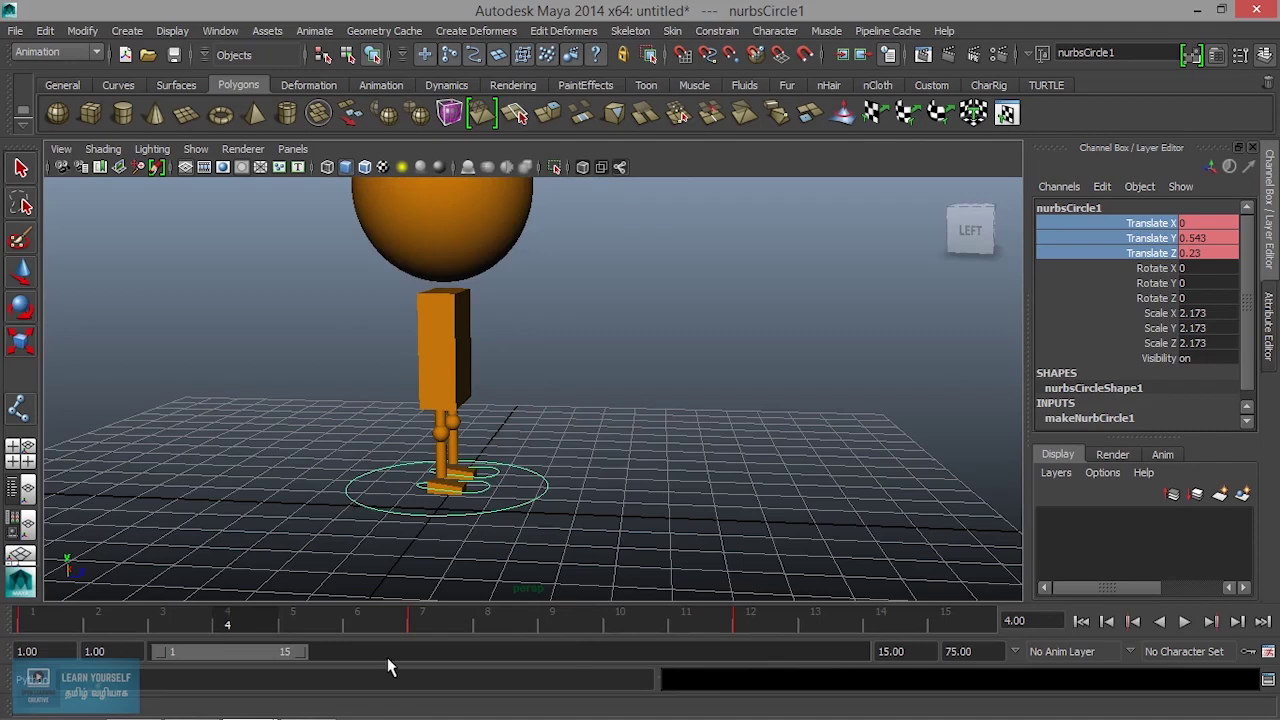
left_click_drag(300, 656, 391, 656)
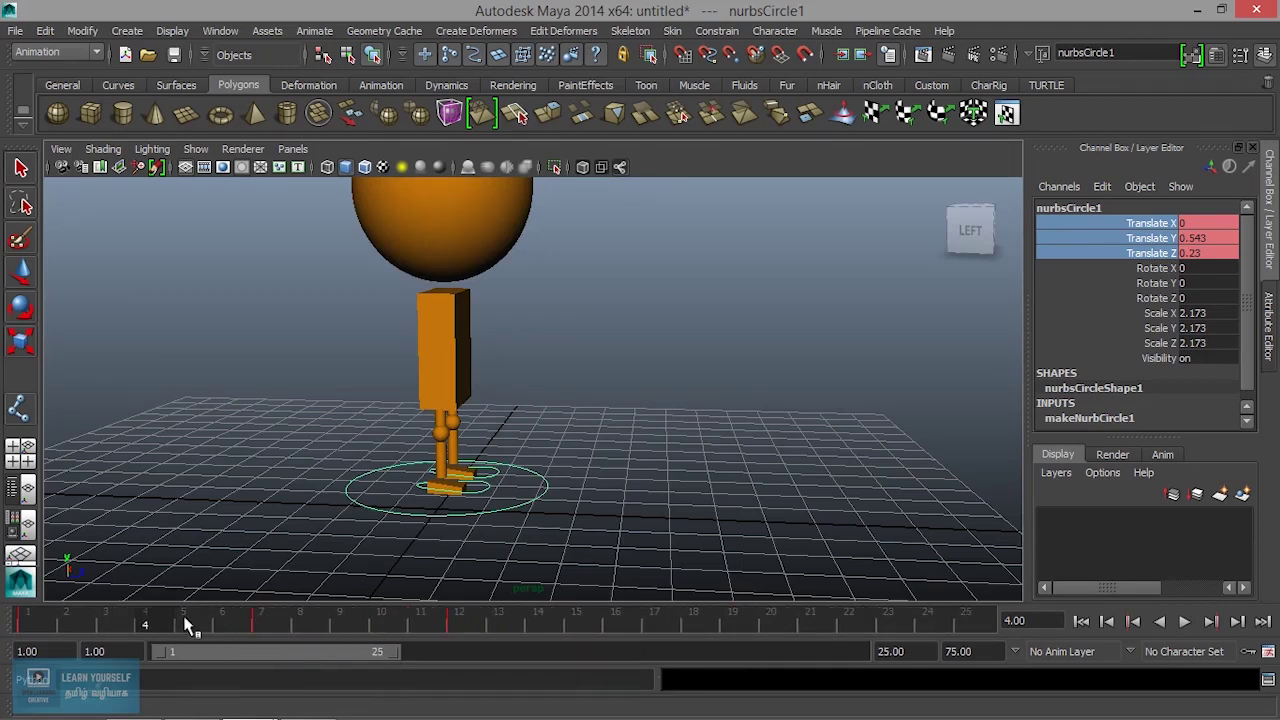
Select the step keys on the timeline and stretch them to land at frames 8 and 16.
mouse_move(167, 625)
left_mouse_down()
mouse_move(263, 623)
mouse_move(186, 633)
left_mouse_up()
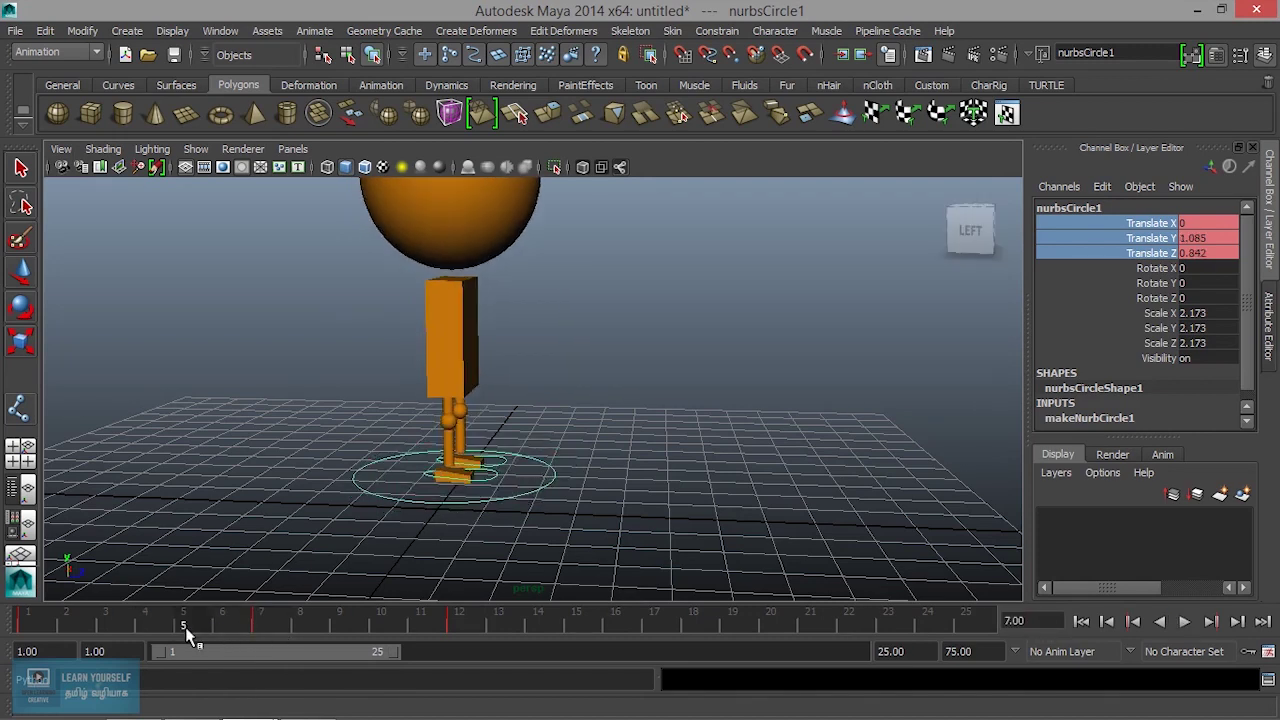
key("alt+v")
left_click_drag(192, 617, 465, 635, "shift")
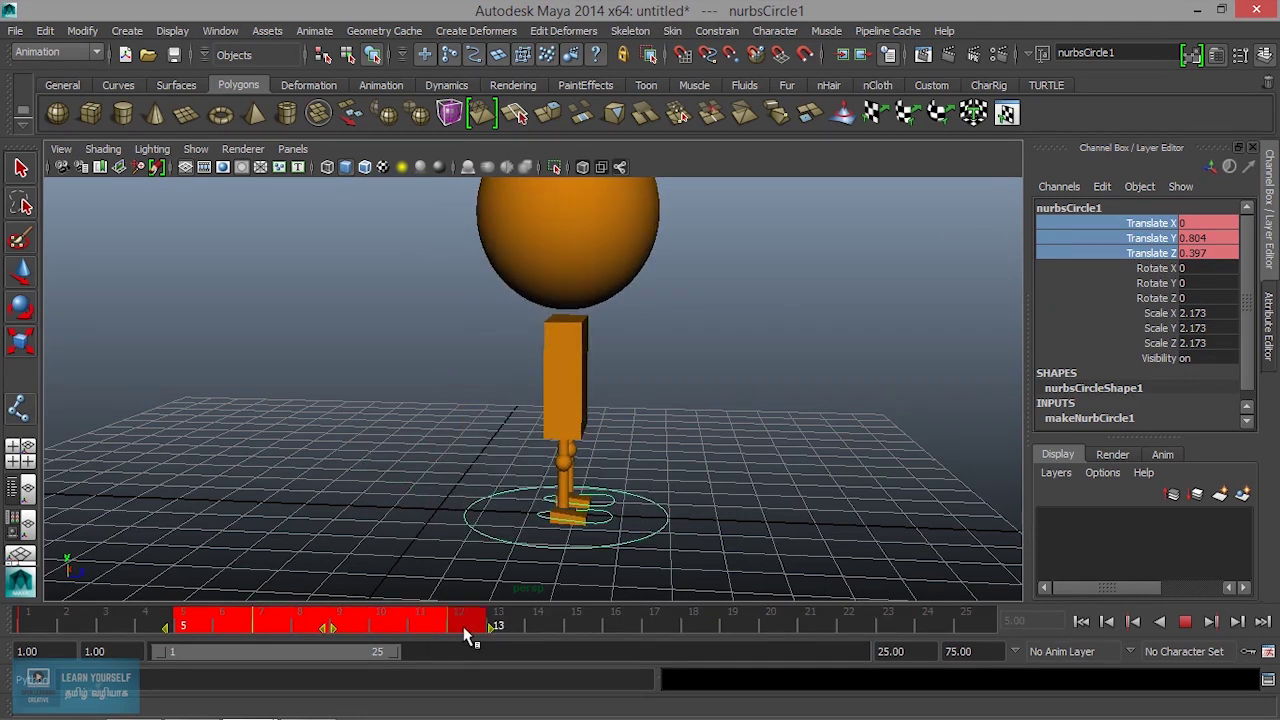
key("alt+v")
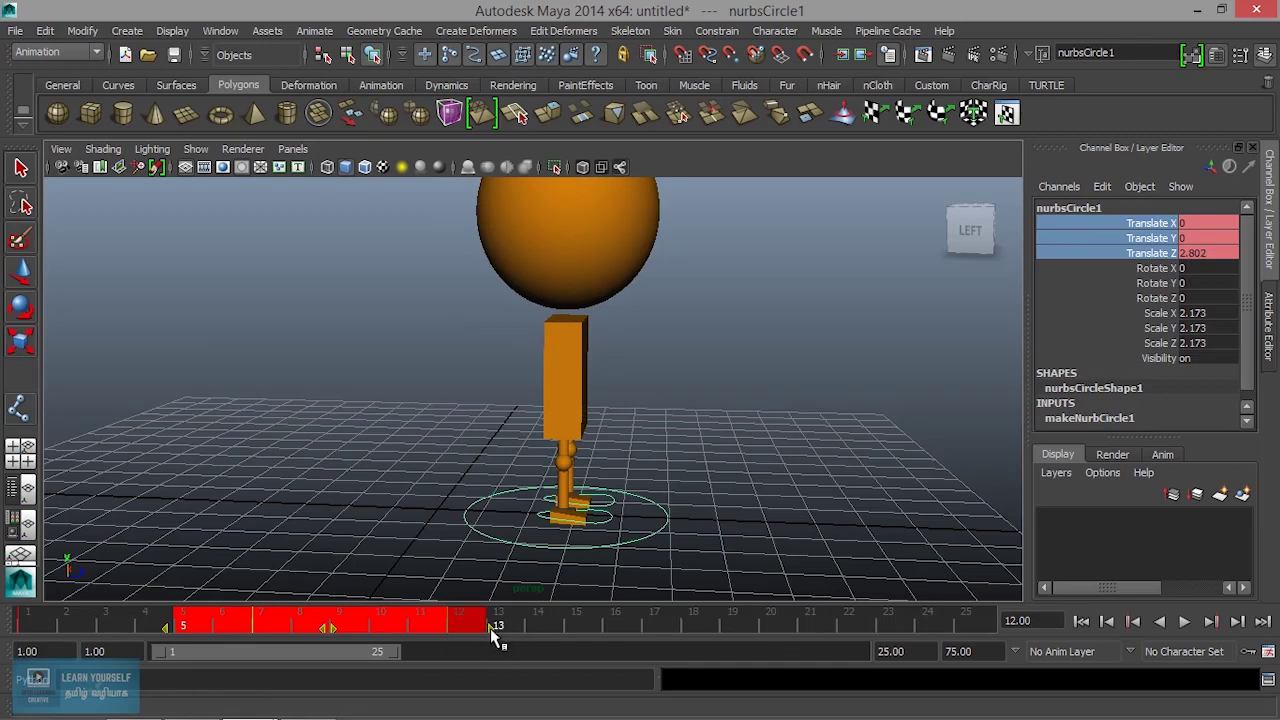
key("alt+v")
left_click_drag(490, 628, 650, 628, "shift")
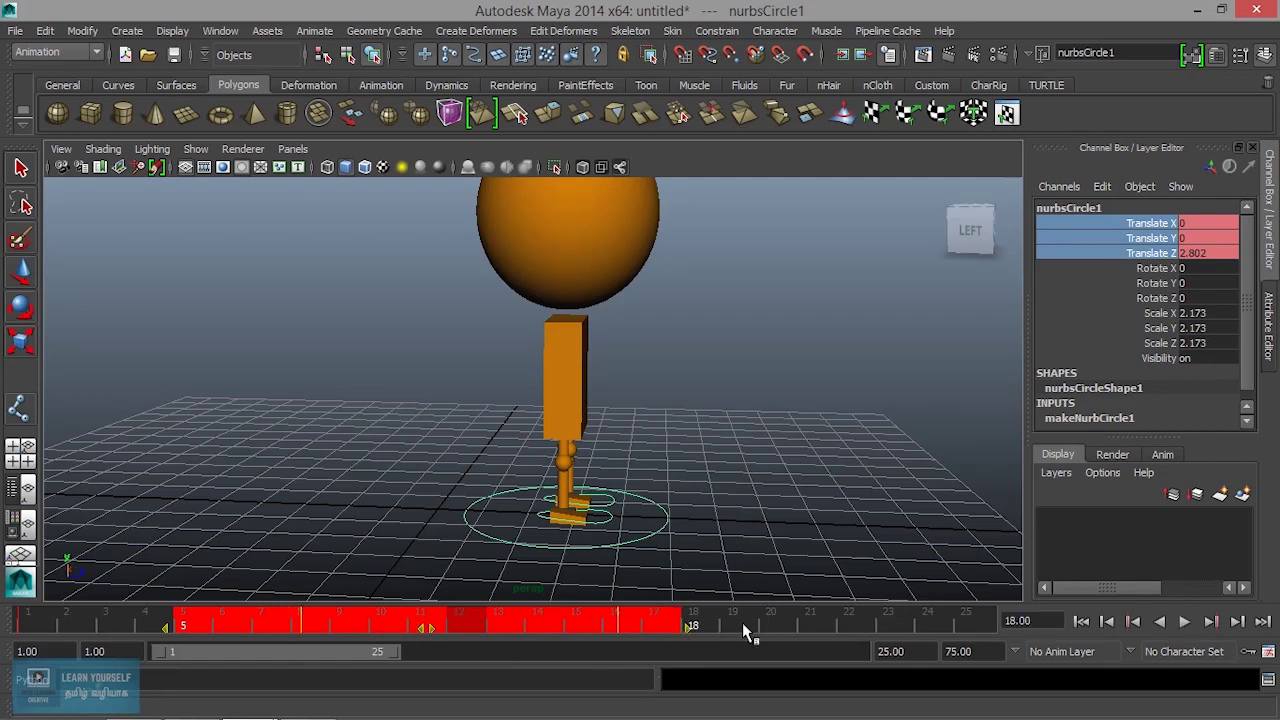
Preview the stretched step and return to frame 1.
left_click(765, 628)
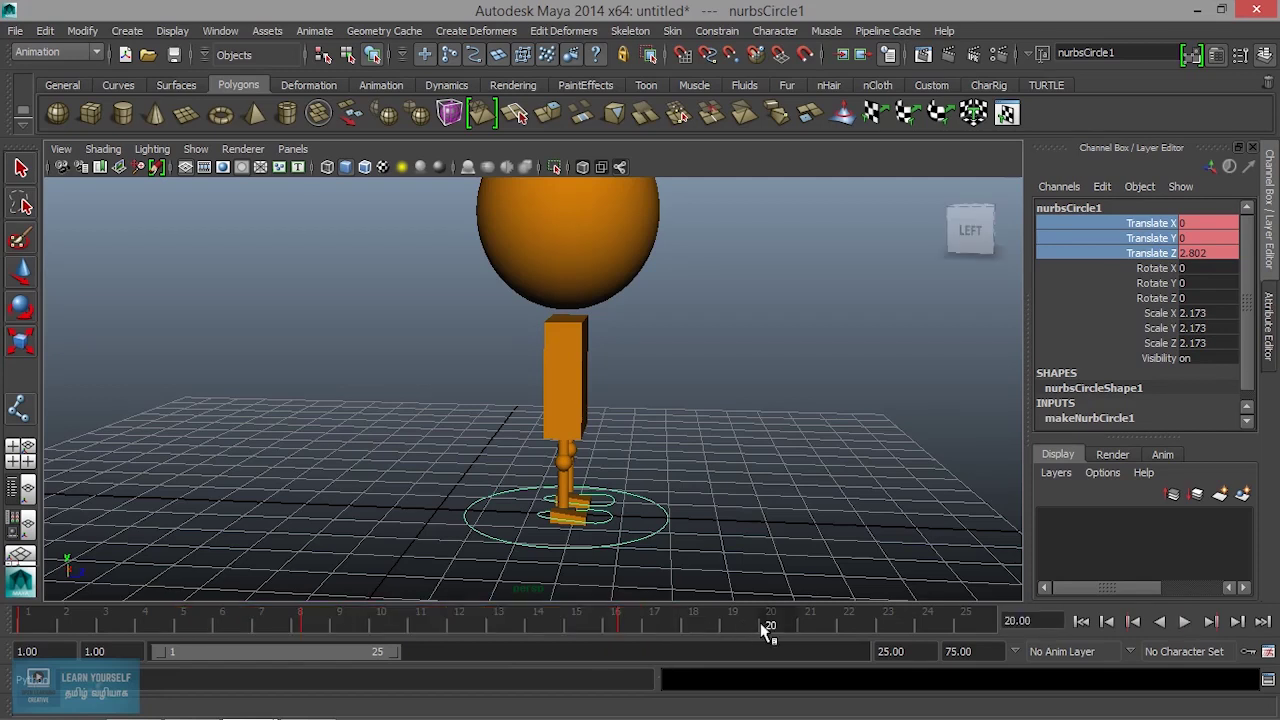
left_click(1184, 621)
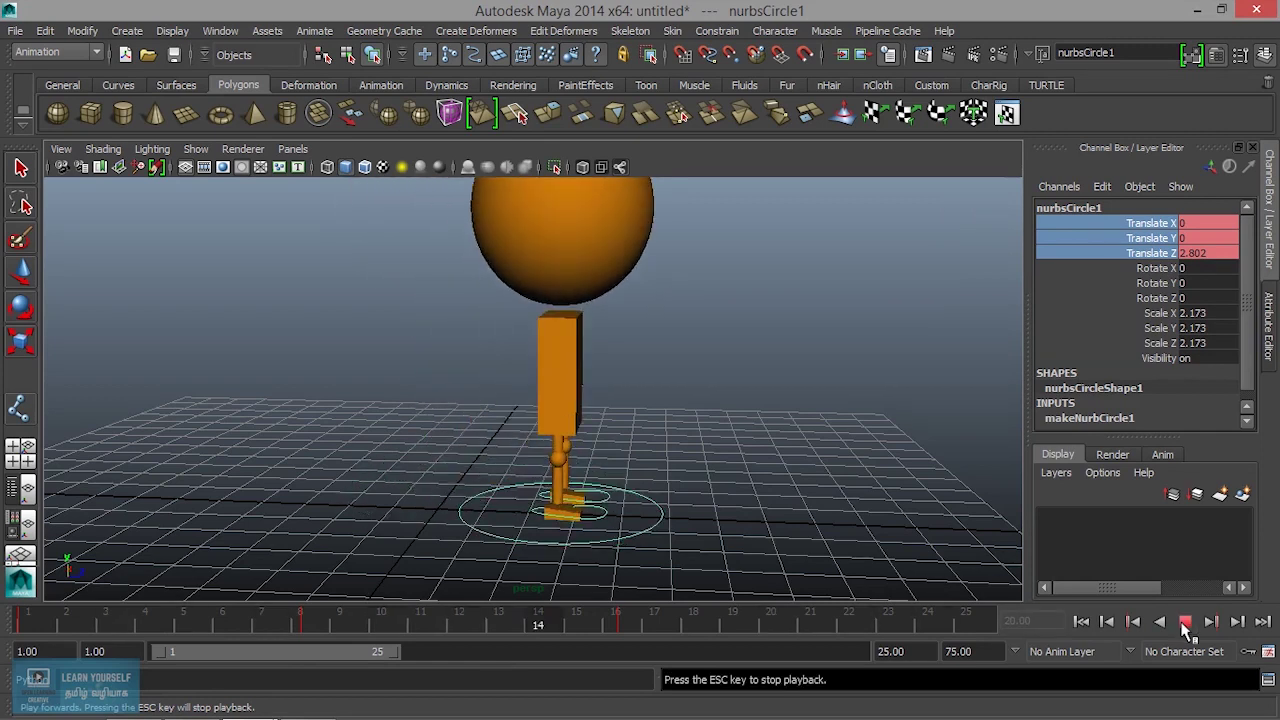
left_click(1184, 621)
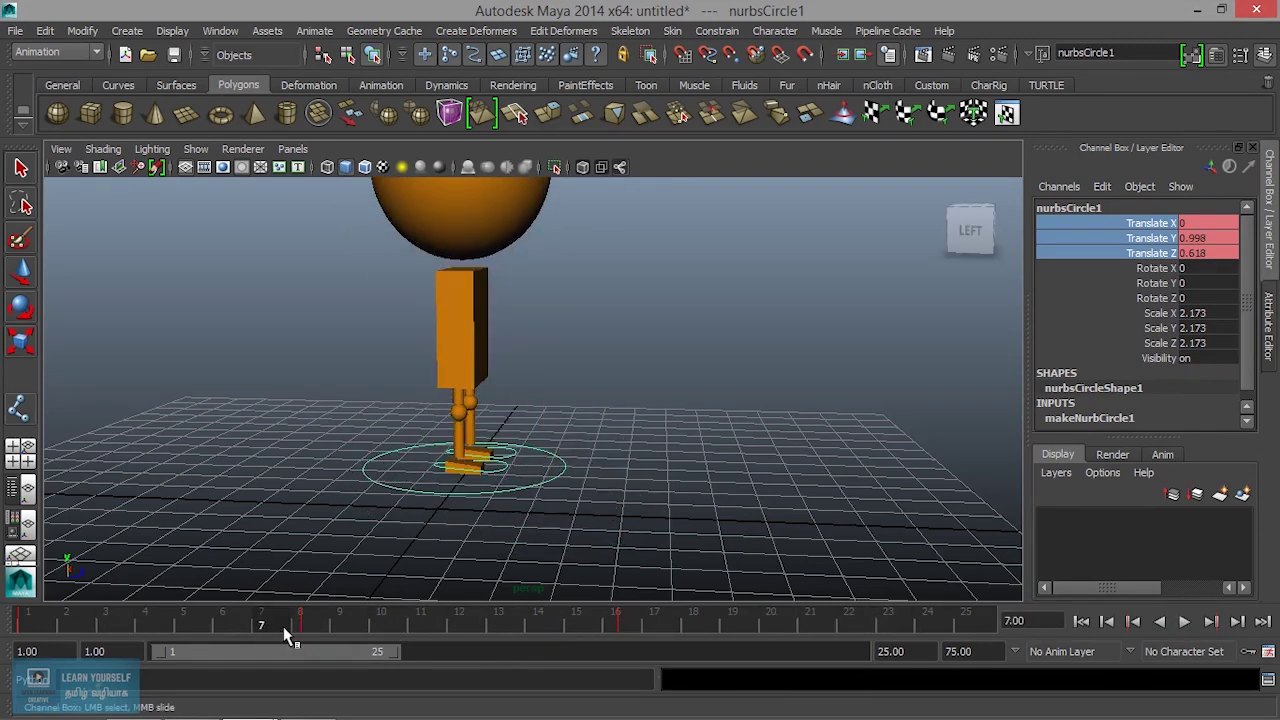
left_click_drag(287, 635, 15, 600)
key("alt+v")
key("Escape")
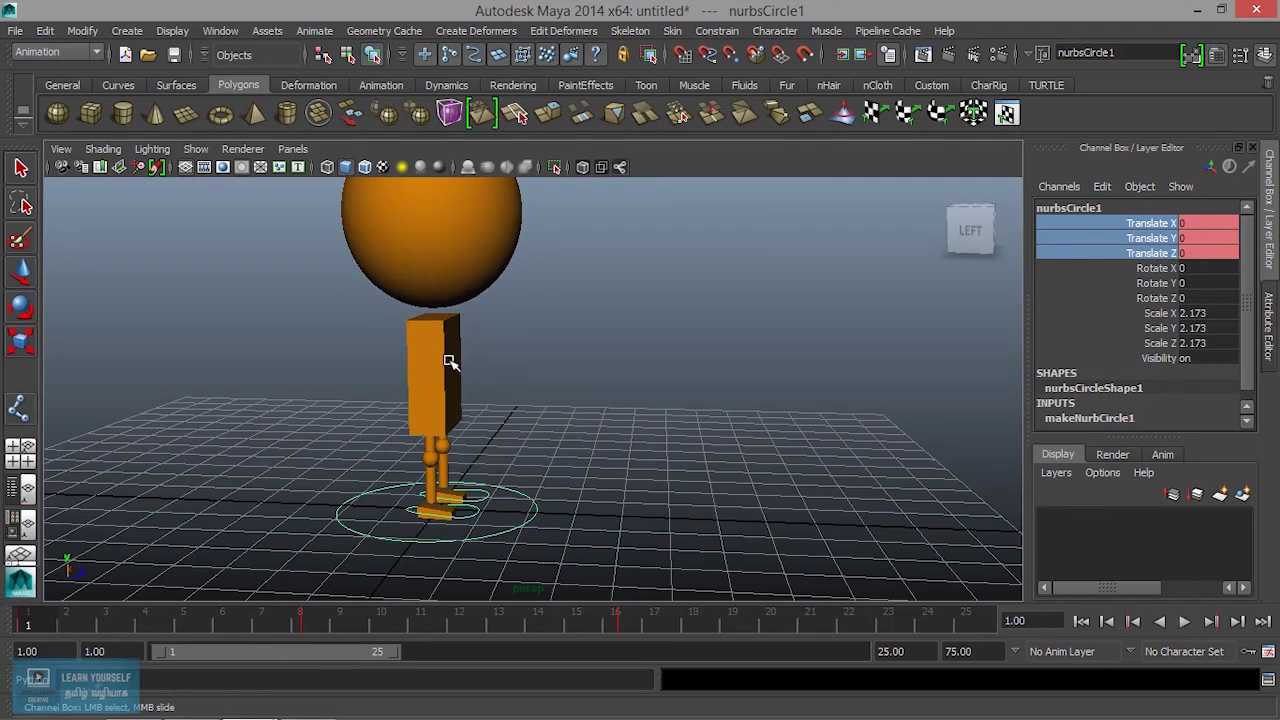
Select the body cube and sphere head, orbiting to inspect the legs.
left_click(447, 362)
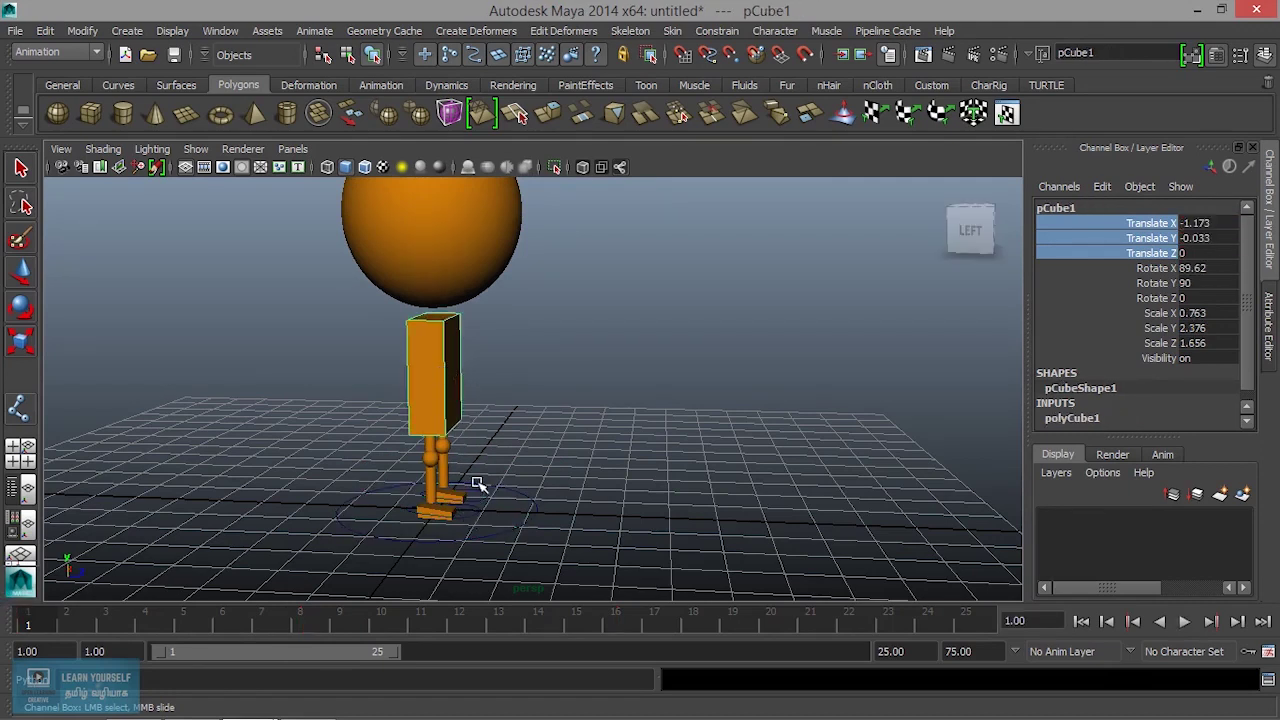
left_click(468, 258)
left_click(448, 381)
mouse_move(447, 383)
left_mouse_down("alt")
mouse_move(400, 451)
mouse_move(466, 449)
left_mouse_up("alt")
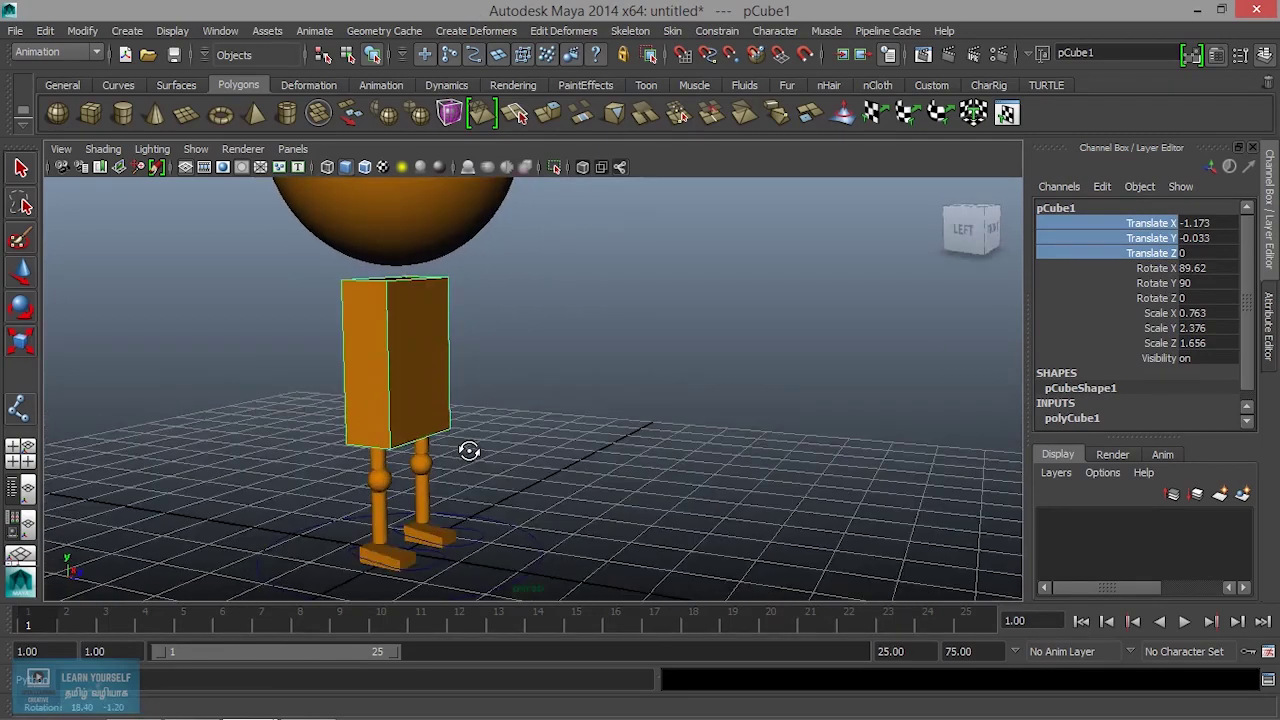
left_click_drag(457, 394, 463, 428, "alt")
scroll(463, 425, "up", 3)
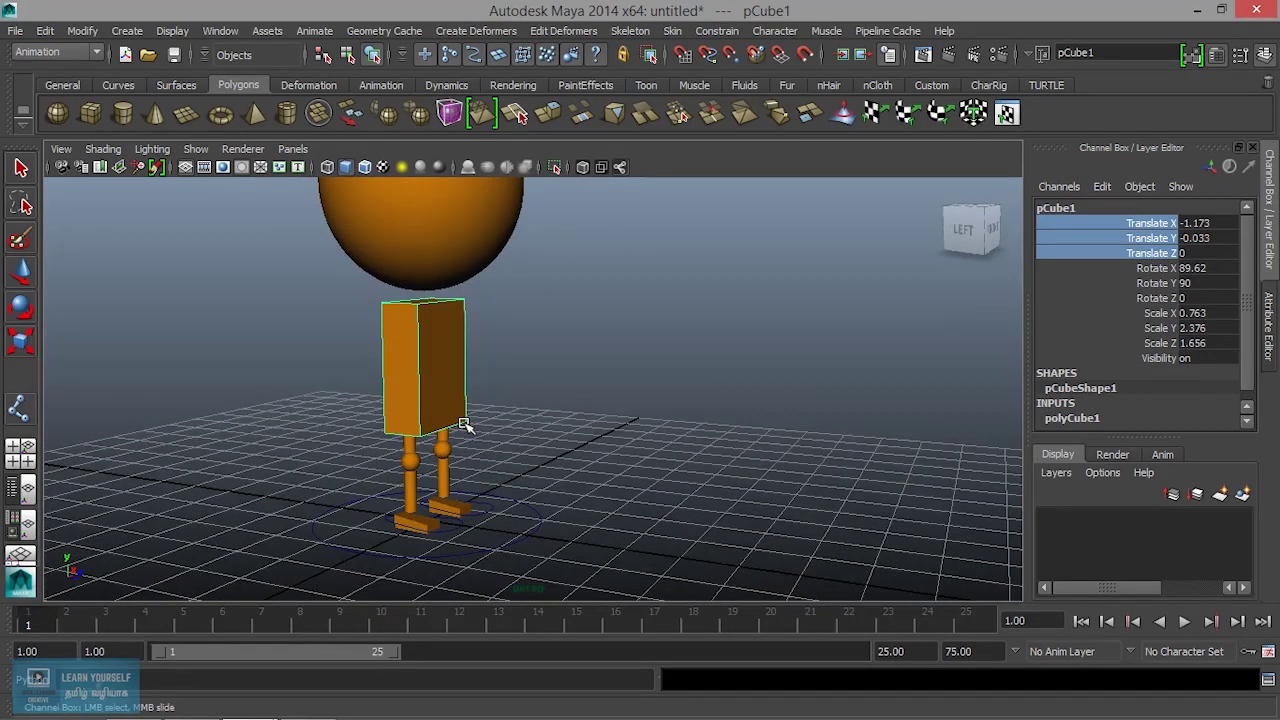
scroll(463, 425, "down", 4)
scroll(543, 443, "up", 4)
middle_click_drag(543, 443, 533, 455, "alt")
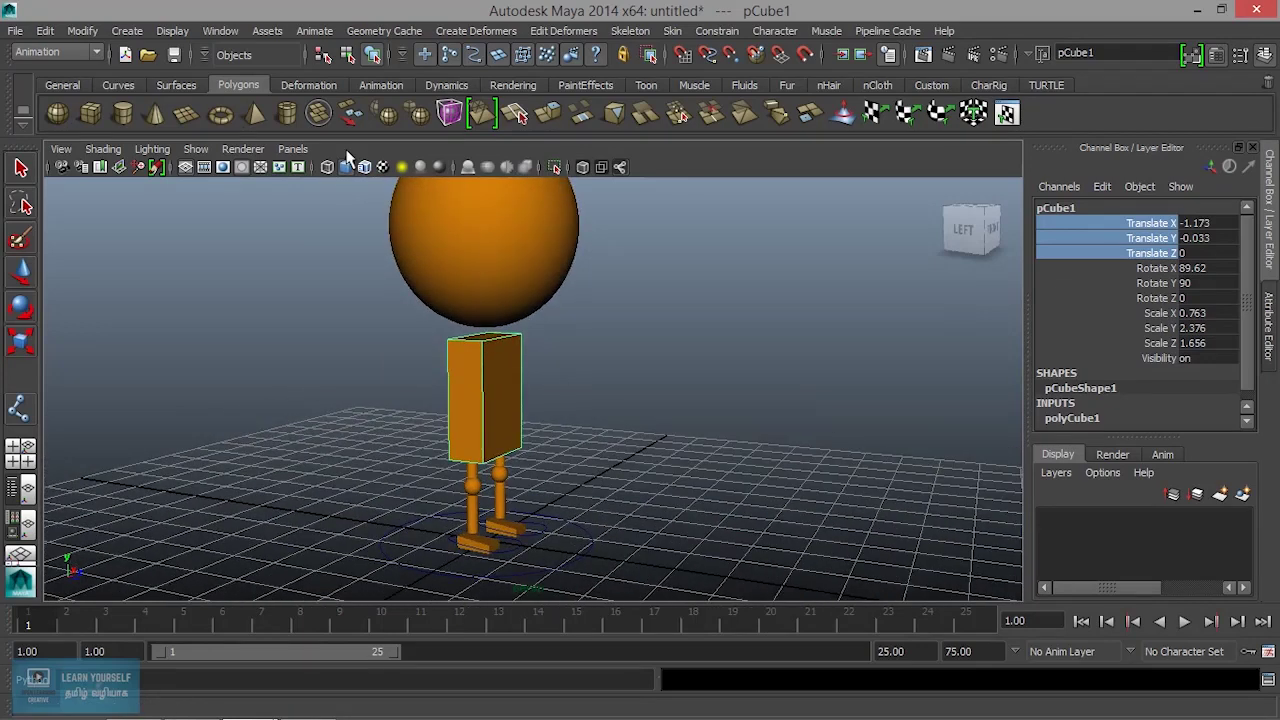
Change the viewport lighting mode and turn on Show > Joints.
left_click(152, 149)
left_click(170, 170)
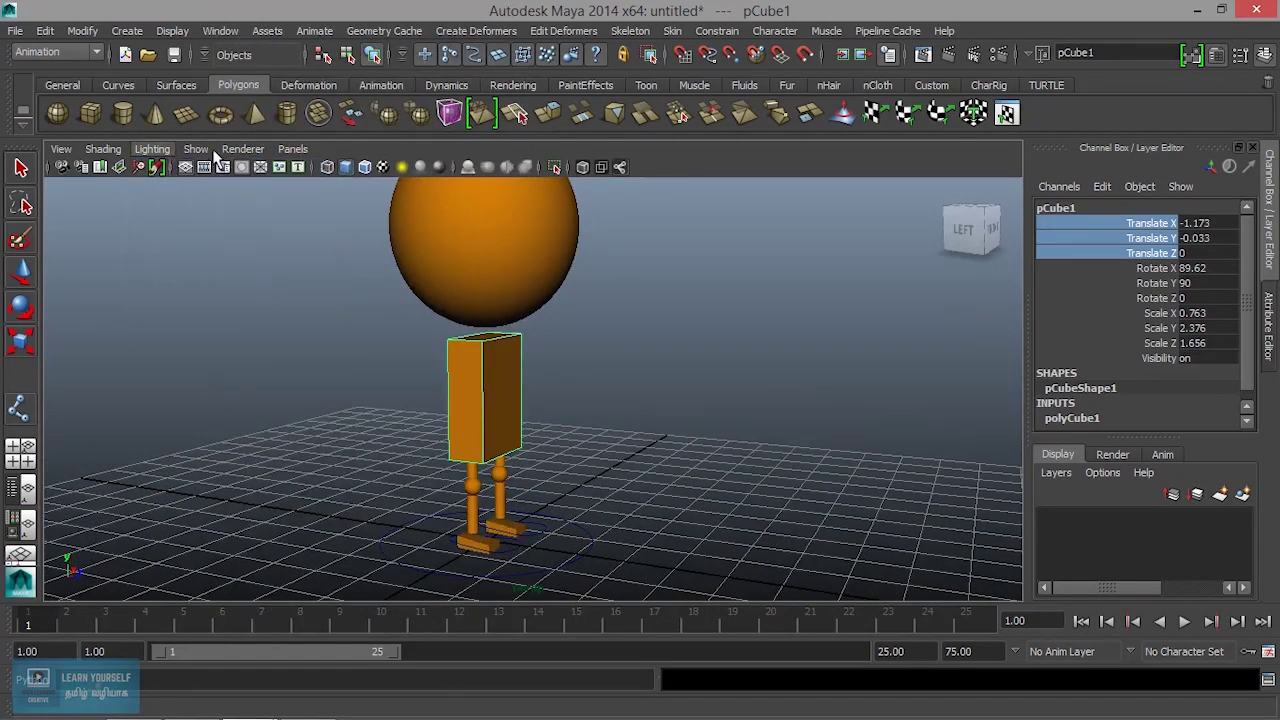
left_click(196, 149)
left_click(232, 262)
Select a skeleton joint, then the body cube with the Move tool, ending on a front view of the feet.
mouse_move(371, 357)
left_mouse_down("alt")
mouse_move(483, 425)
mouse_move(580, 403)
mouse_move(600, 454)
left_mouse_up("alt")
left_click(510, 413)
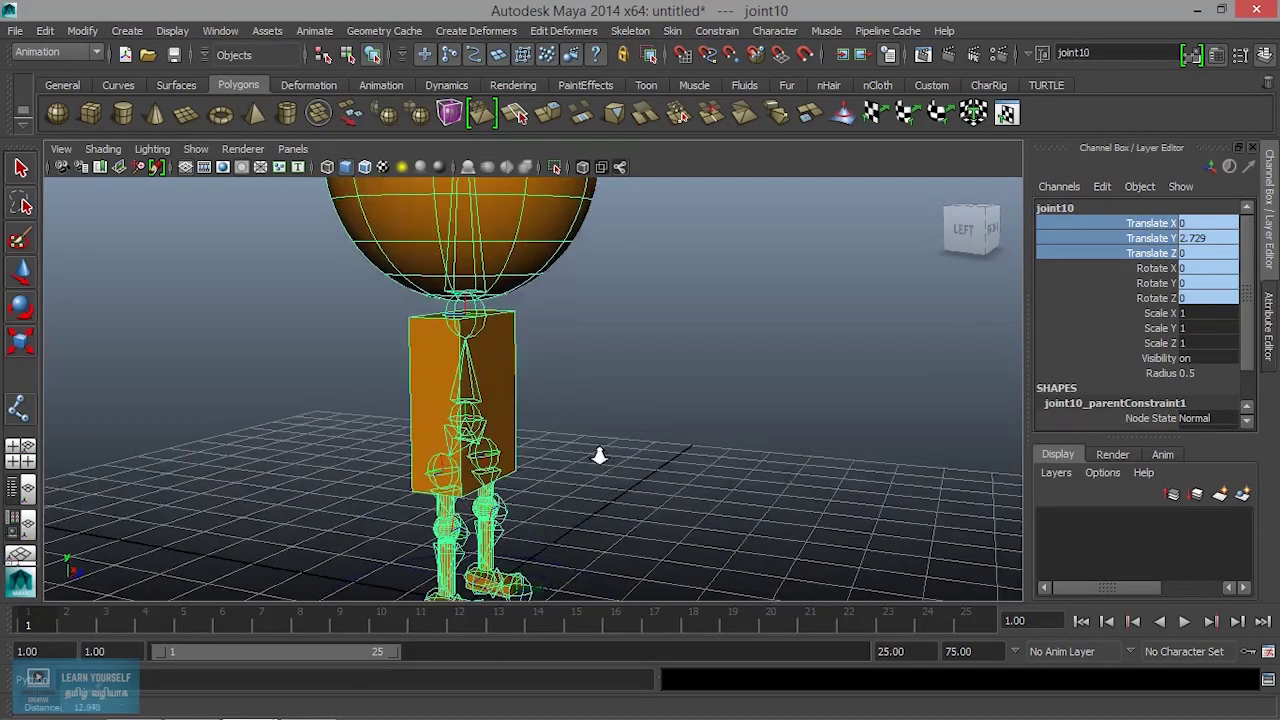
left_click(472, 362)
key("w")
left_click(728, 420)
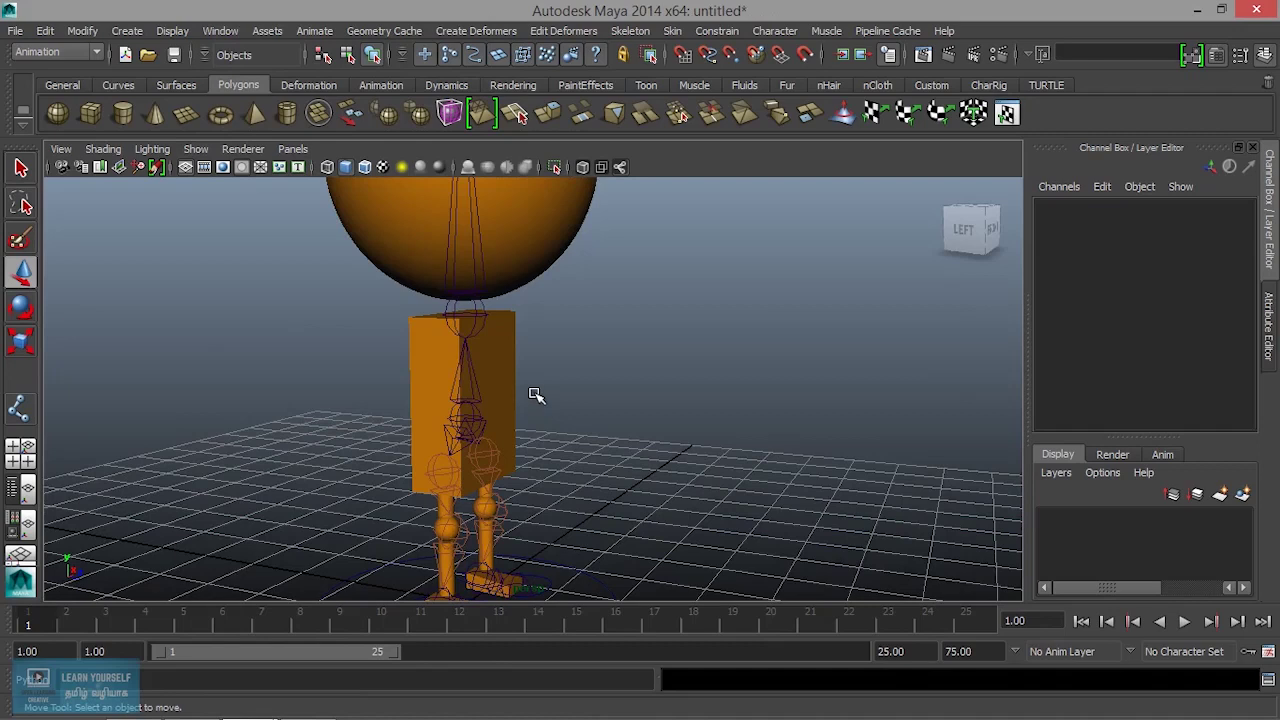
left_click(508, 401)
mouse_move(520, 474)
left_mouse_down("alt")
mouse_move(560, 517)
mouse_move(525, 410)
left_mouse_up("alt")
scroll(525, 410, "up", 3)
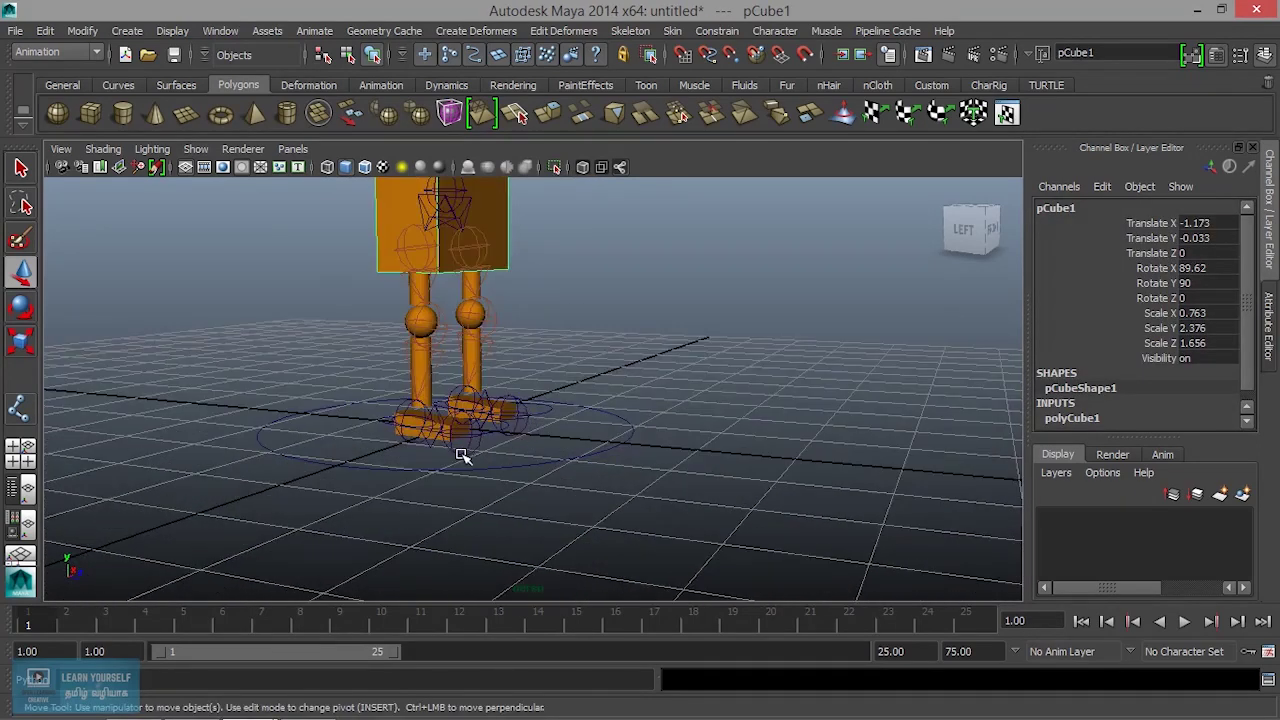
left_click_drag(417, 457, 443, 500, "alt")
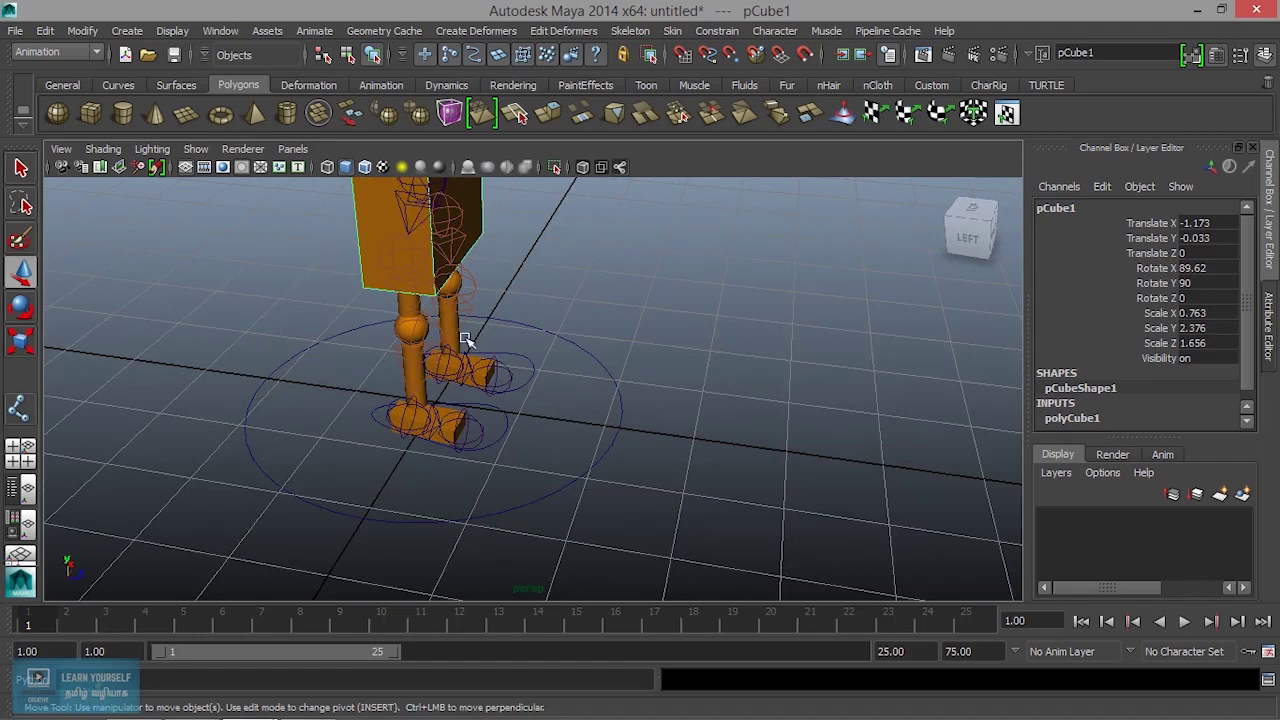
Hide the skeleton joints in the viewport and select the small foot control.
left_click(196, 149)
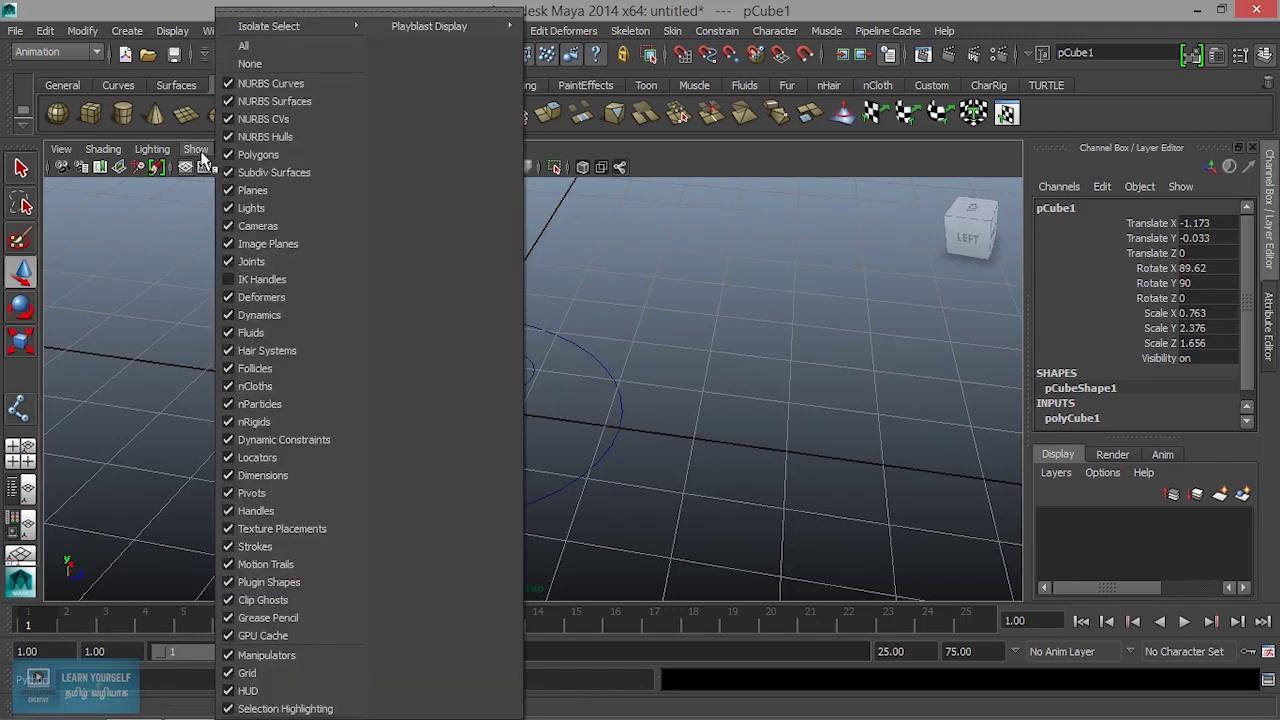
left_click(228, 261)
left_click(503, 440)
left_click(508, 437)
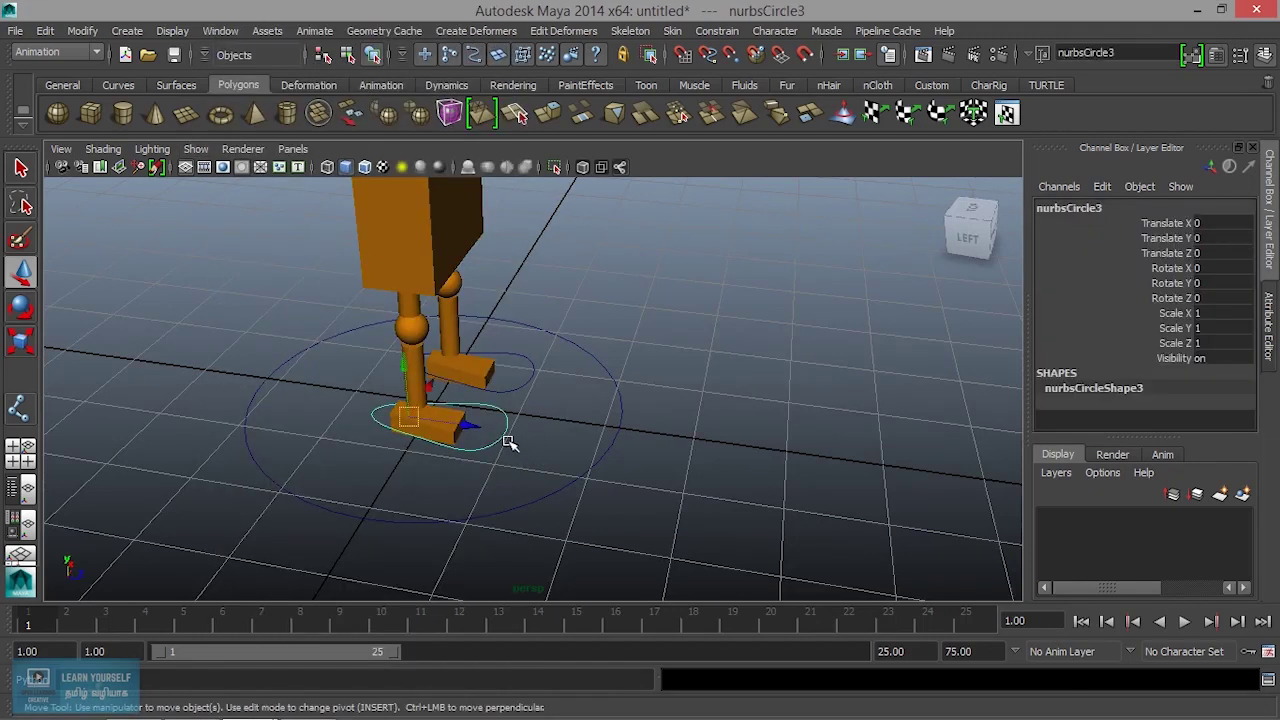
key("e")
left_click_drag(475, 422, 470, 405, "alt")
Try a foot lift and undo it, then lower body control nurbsCircle1 to Translate Y -0.666.
key("w")
left_click_drag(410, 375, 412, 316)
mouse_move(465, 412)
left_mouse_down("alt")
mouse_move(491, 417)
mouse_move(491, 457)
mouse_move(523, 446)
left_mouse_up("alt")
key("ctrl+z")
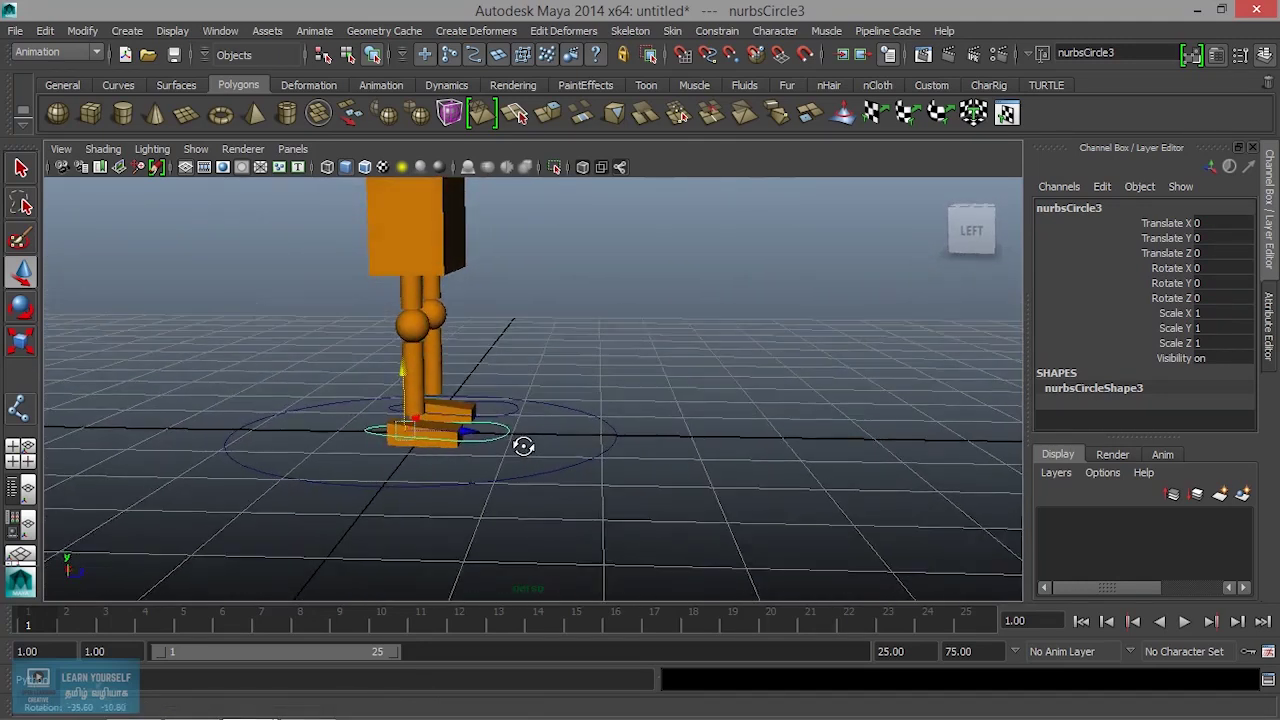
left_click(596, 460)
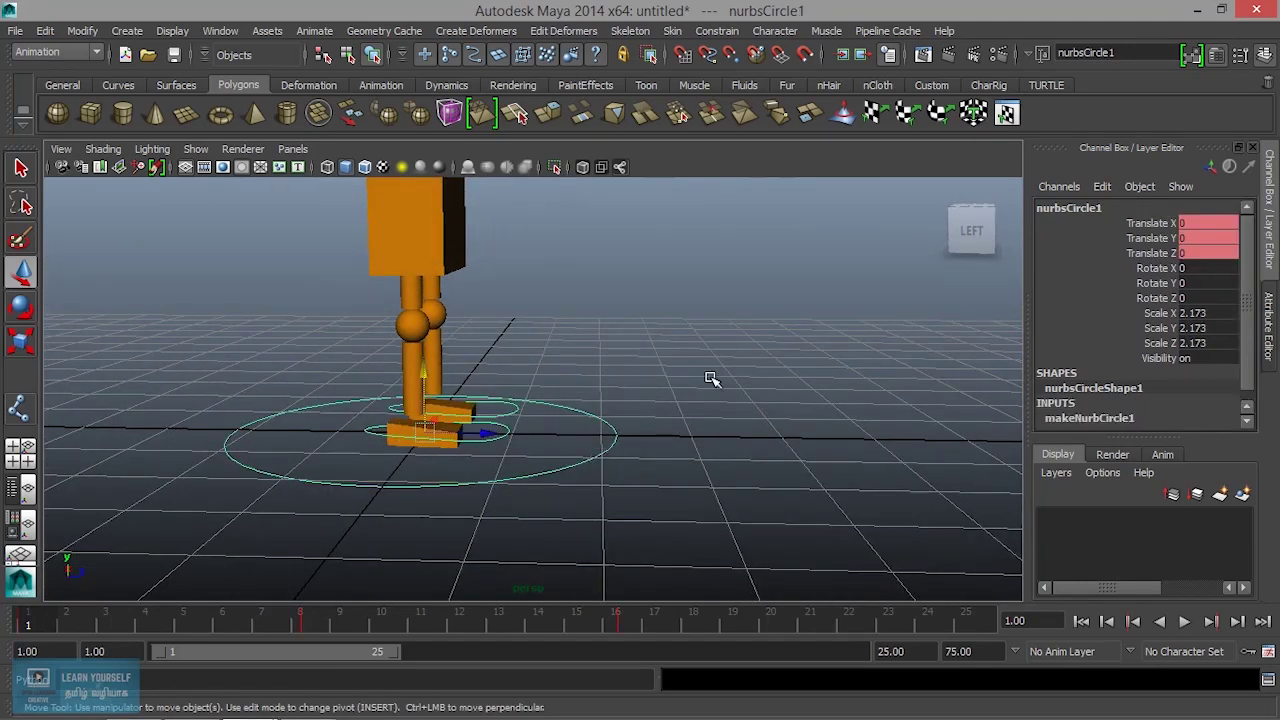
left_click_drag(423, 372, 419, 430)
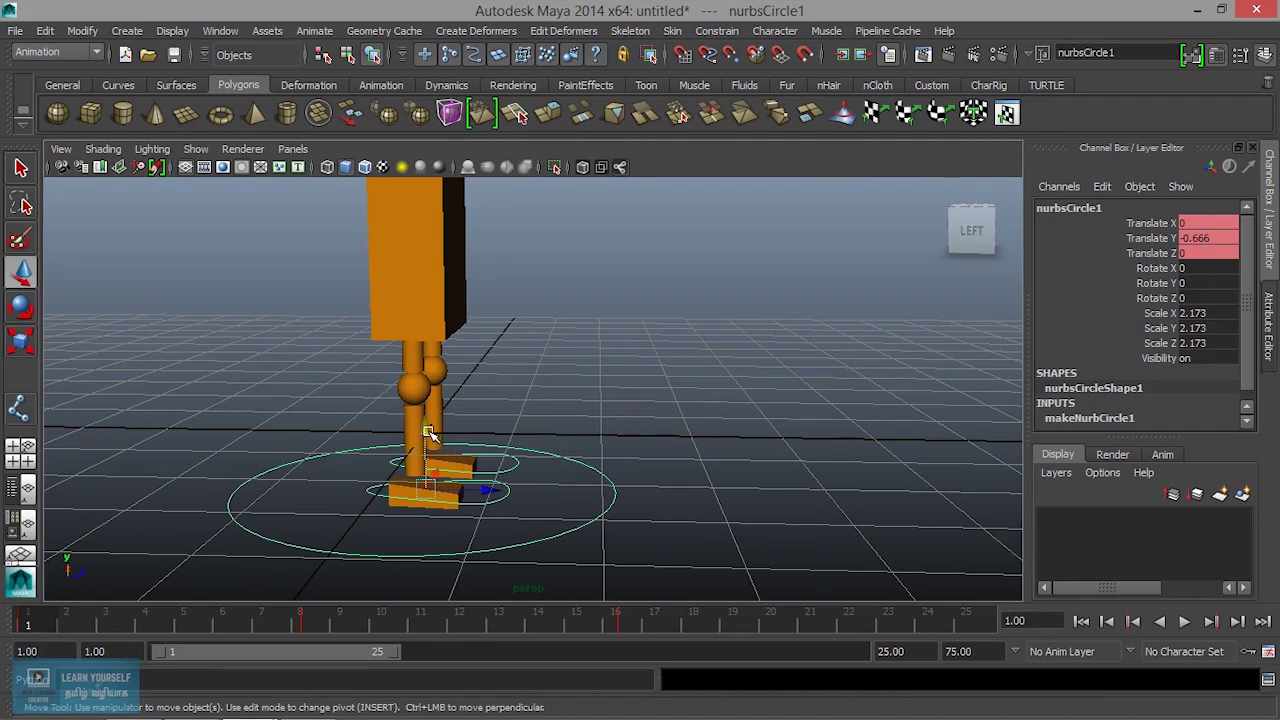
Select foot control nurbsCircle2 and lift it to Translate Y 0.309.
mouse_move(508, 506)
left_mouse_down("alt")
mouse_move(453, 513)
mouse_move(546, 508)
left_mouse_up("alt")
left_click(546, 508)
left_click(493, 487)
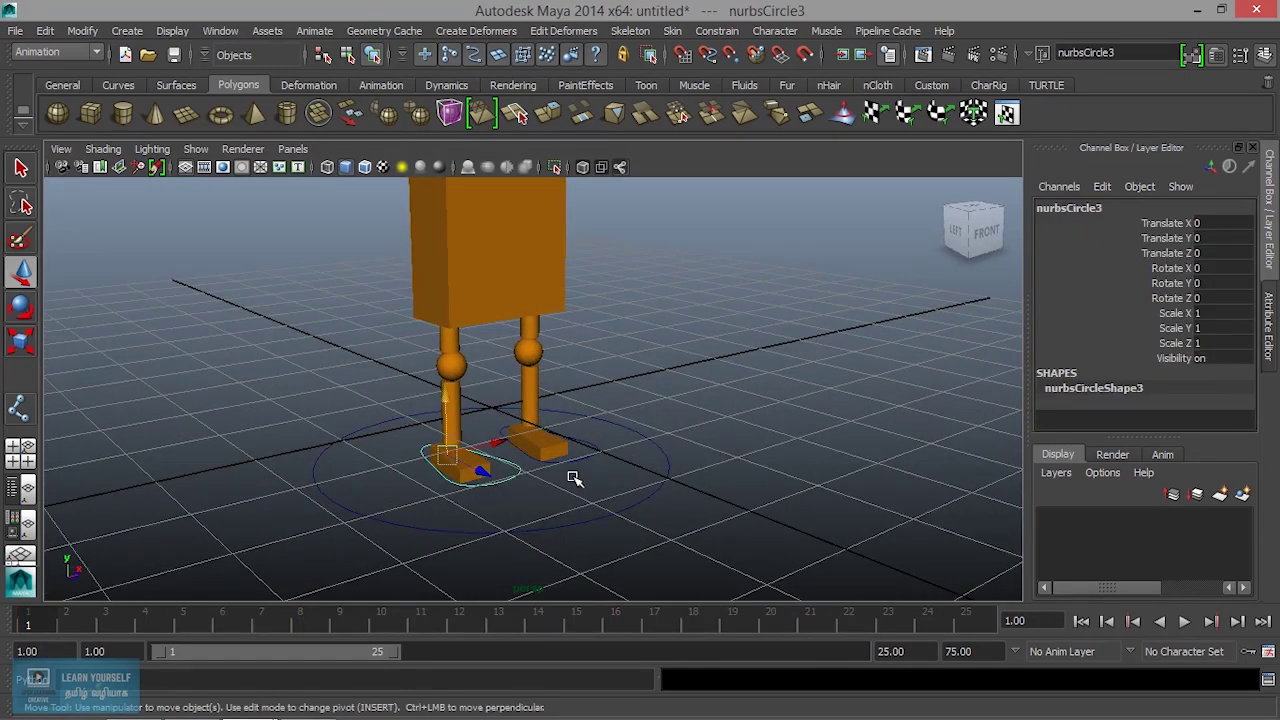
left_click(575, 462)
left_click_drag(529, 370, 520, 322)
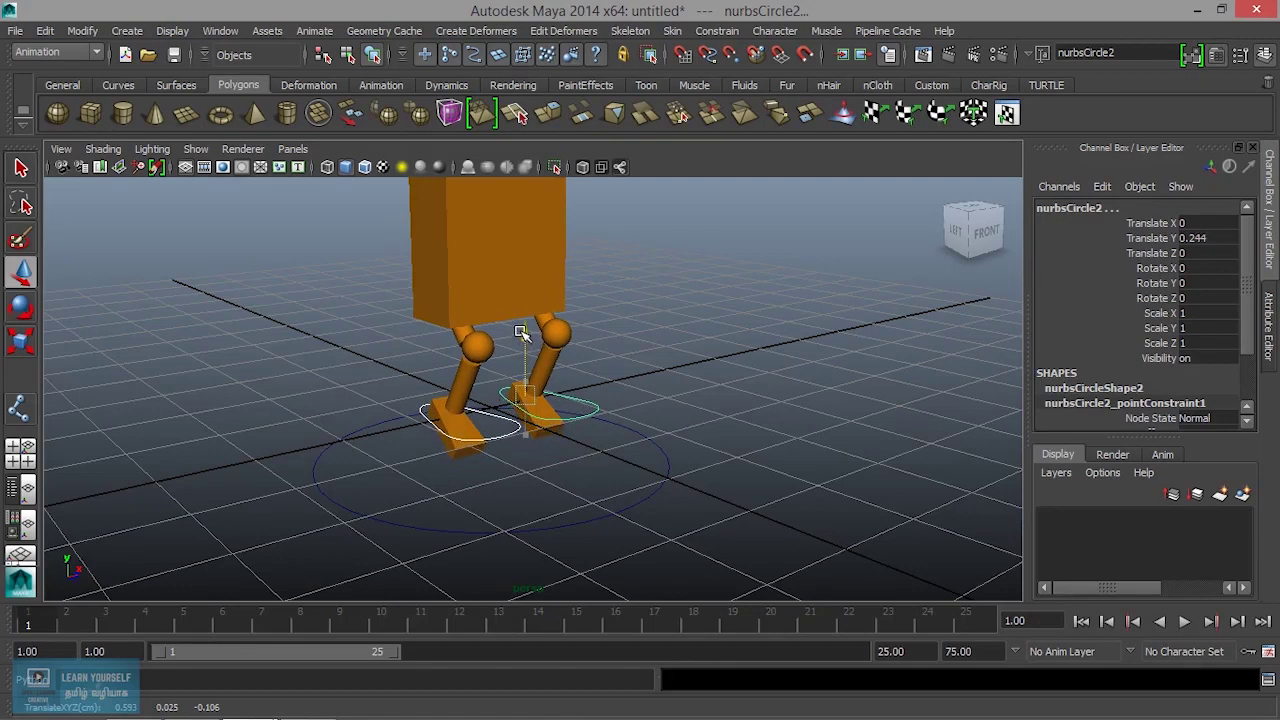
Key nurbsCircle2's translate position on frame 1 and play back the animation.
mouse_move(486, 434)
left_mouse_down("alt")
mouse_move(571, 486)
mouse_move(528, 463)
mouse_move(471, 480)
left_mouse_up("alt")
scroll(537, 483, "up", 3)
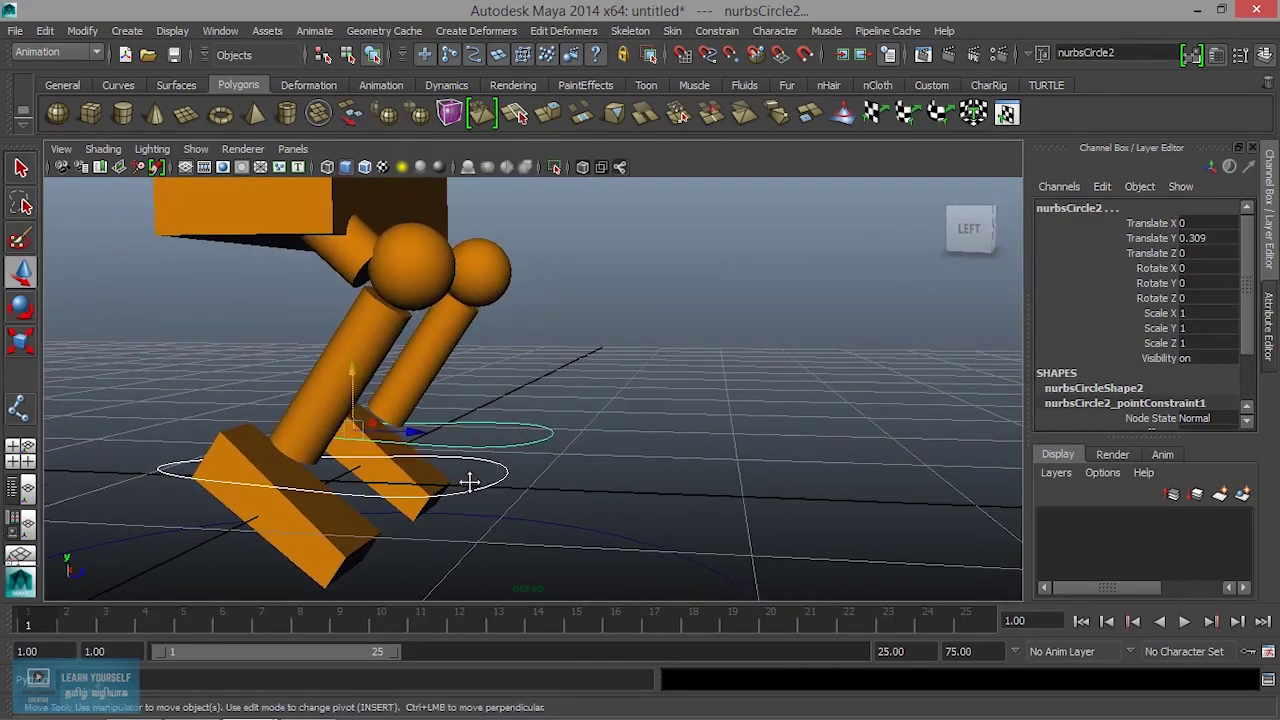
key("super")
left_click(703, 604)
key("shift+w")
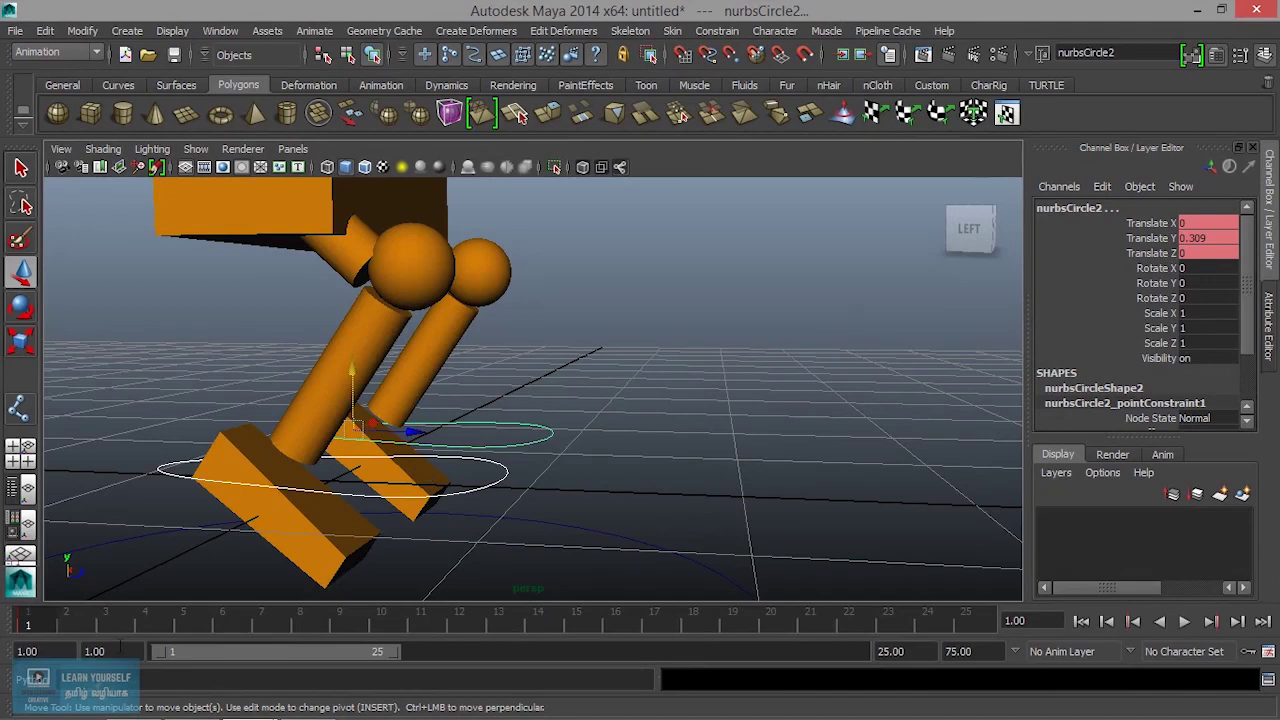
key("alt+v")
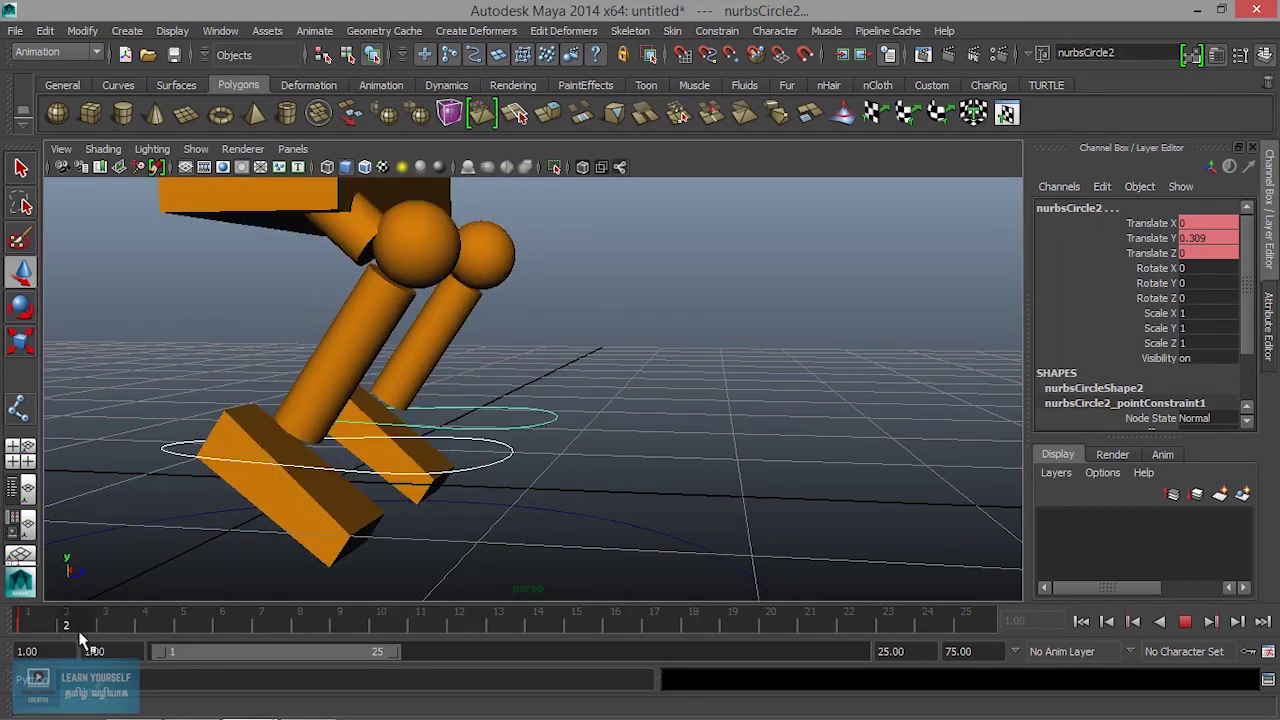
Review the animation playback from a wider side view and stop at frame 8.
mouse_move(70, 640)
left_mouse_down()
mouse_move(108, 632)
mouse_move(30, 630)
left_mouse_up()
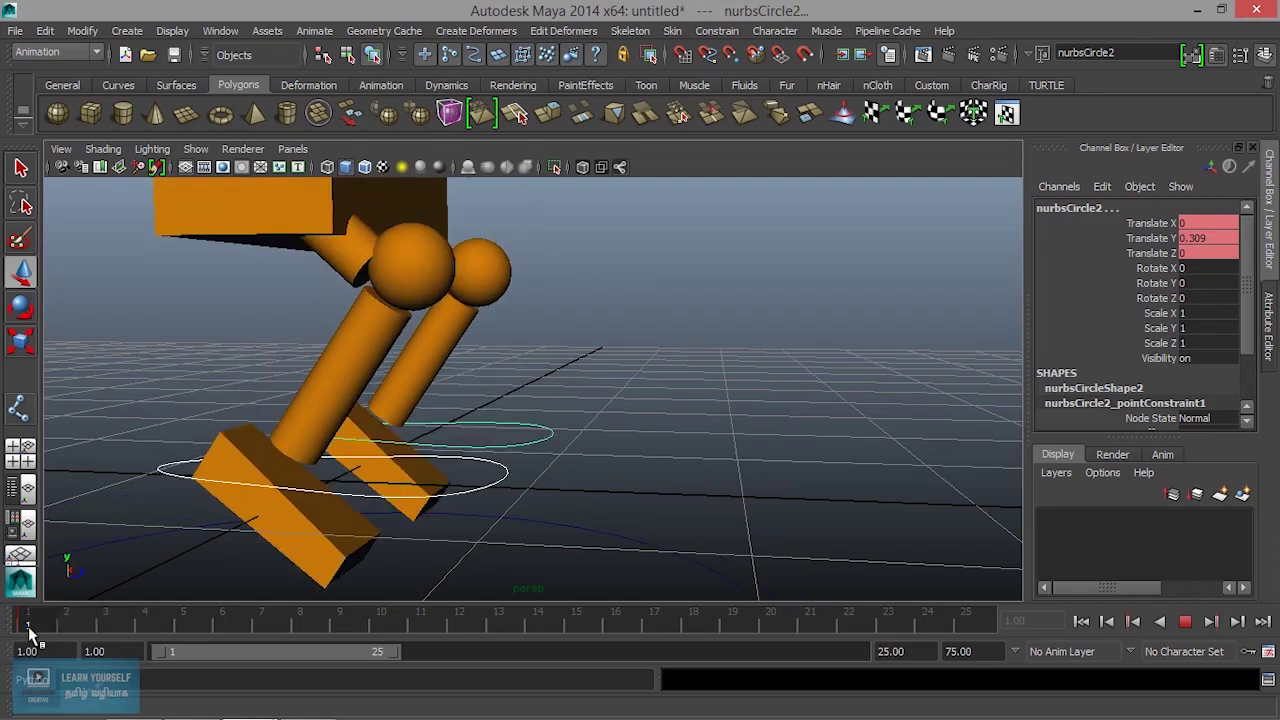
key("Escape")
key("w")
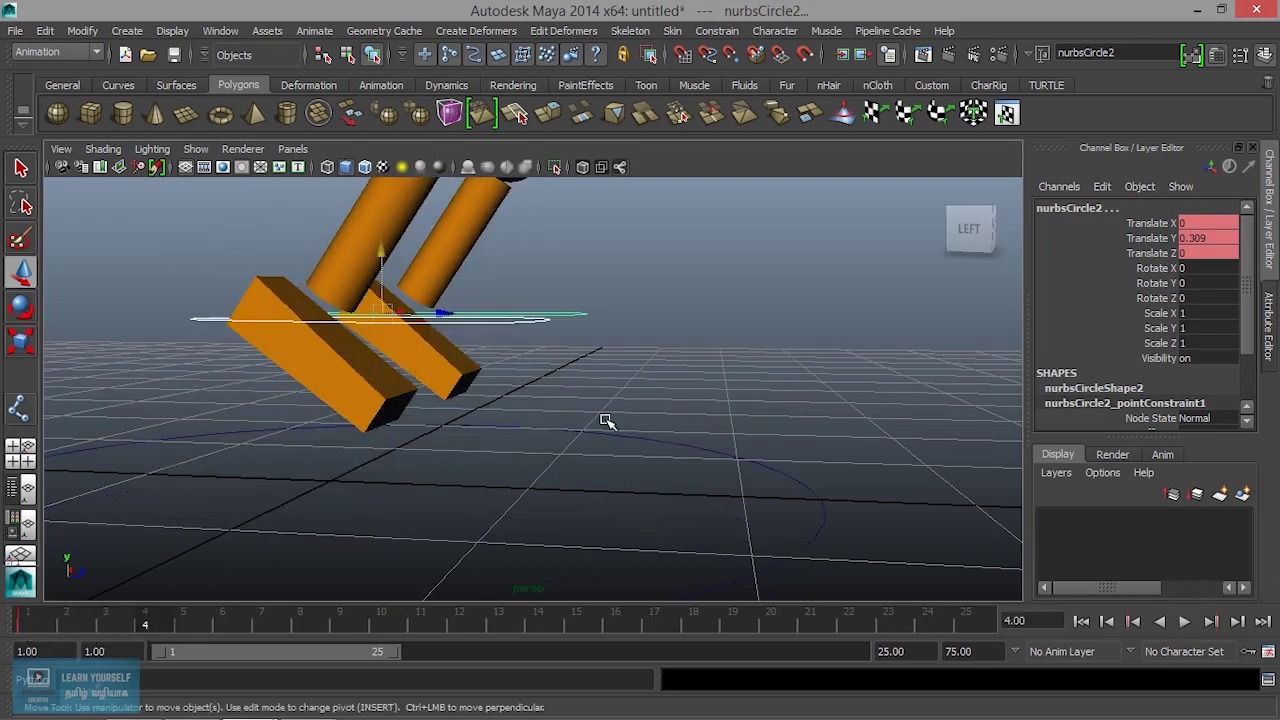
scroll(603, 423, "down", 3)
left_click_drag(612, 430, 592, 441, "alt")
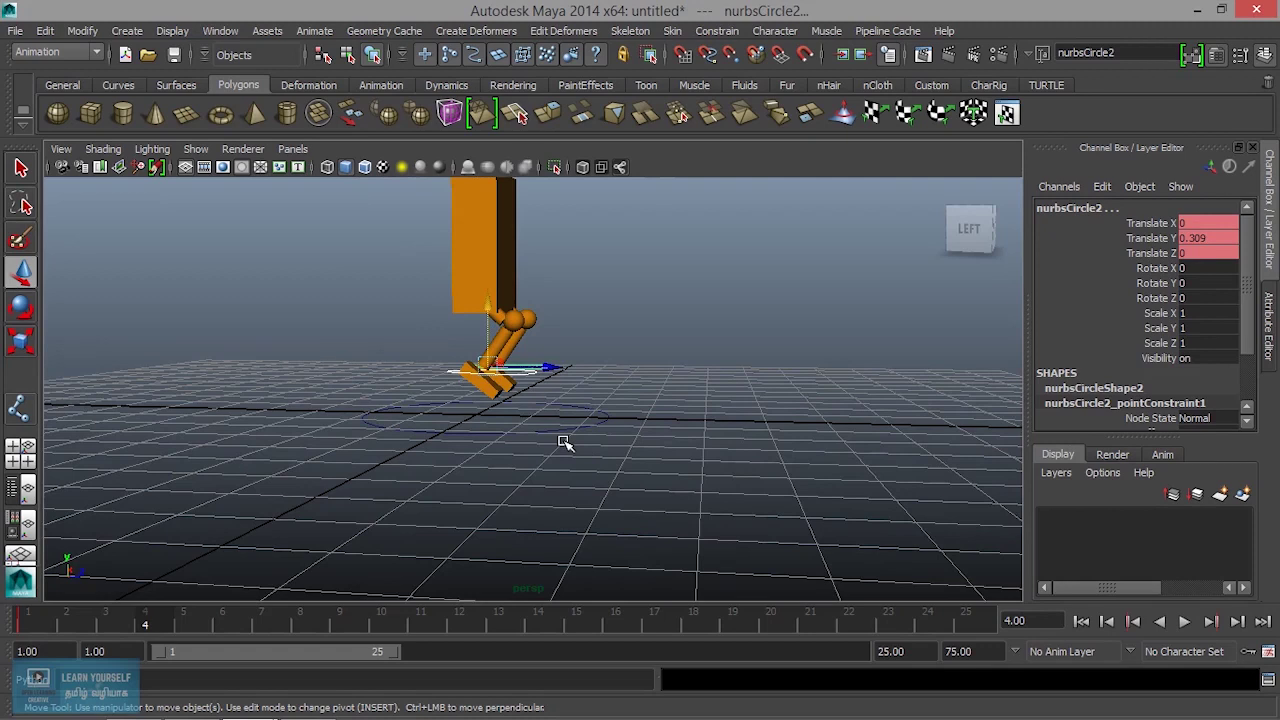
key("alt+v")
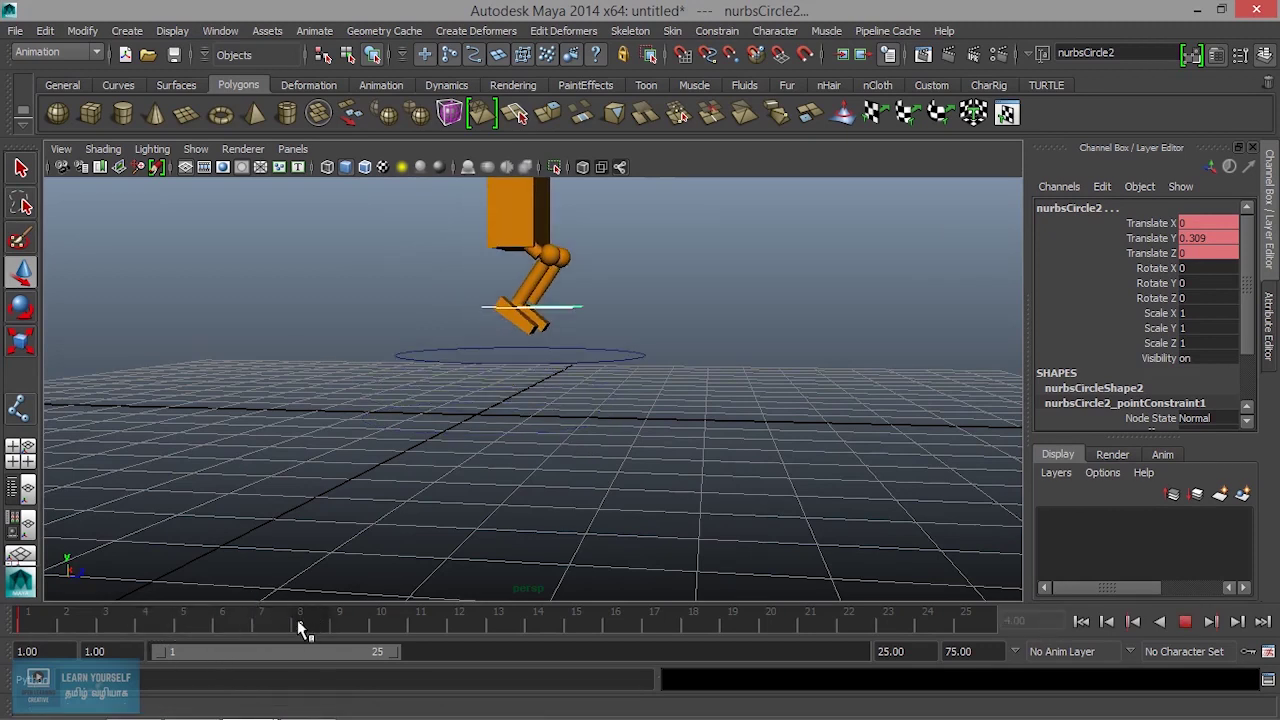
key("Escape")
left_click(609, 360)
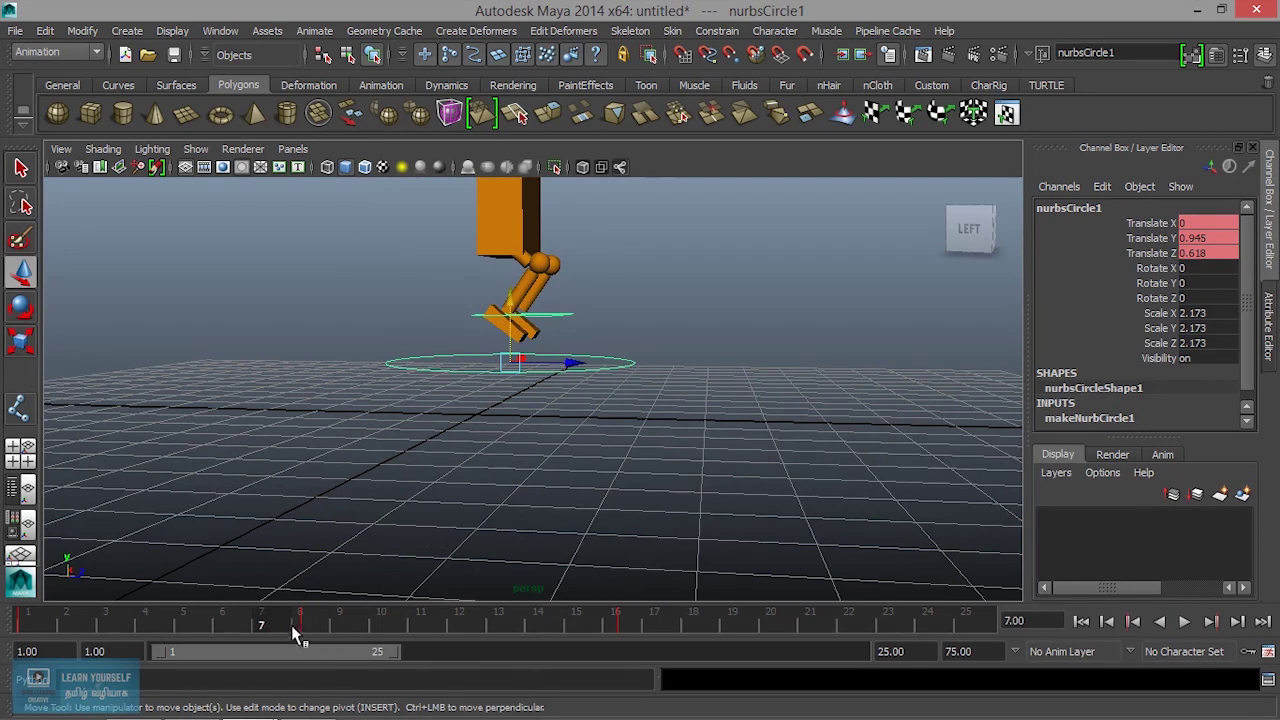
key("alt+v")
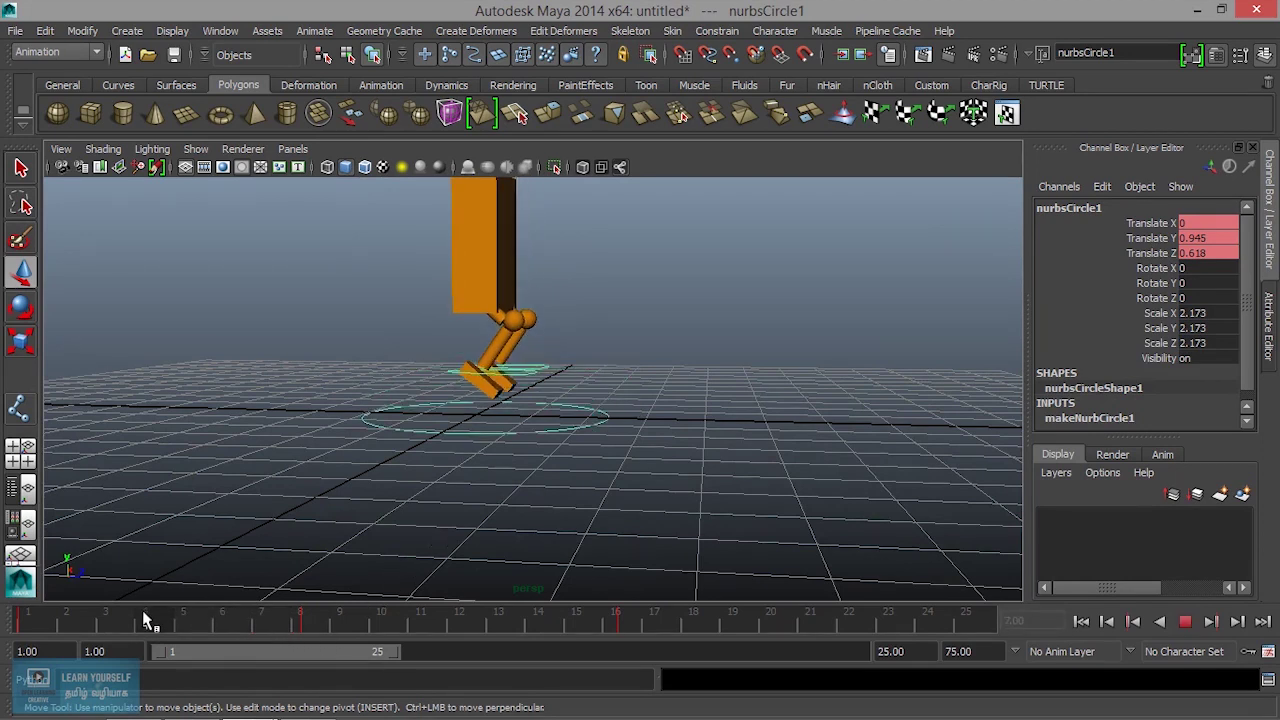
left_click(300, 617)
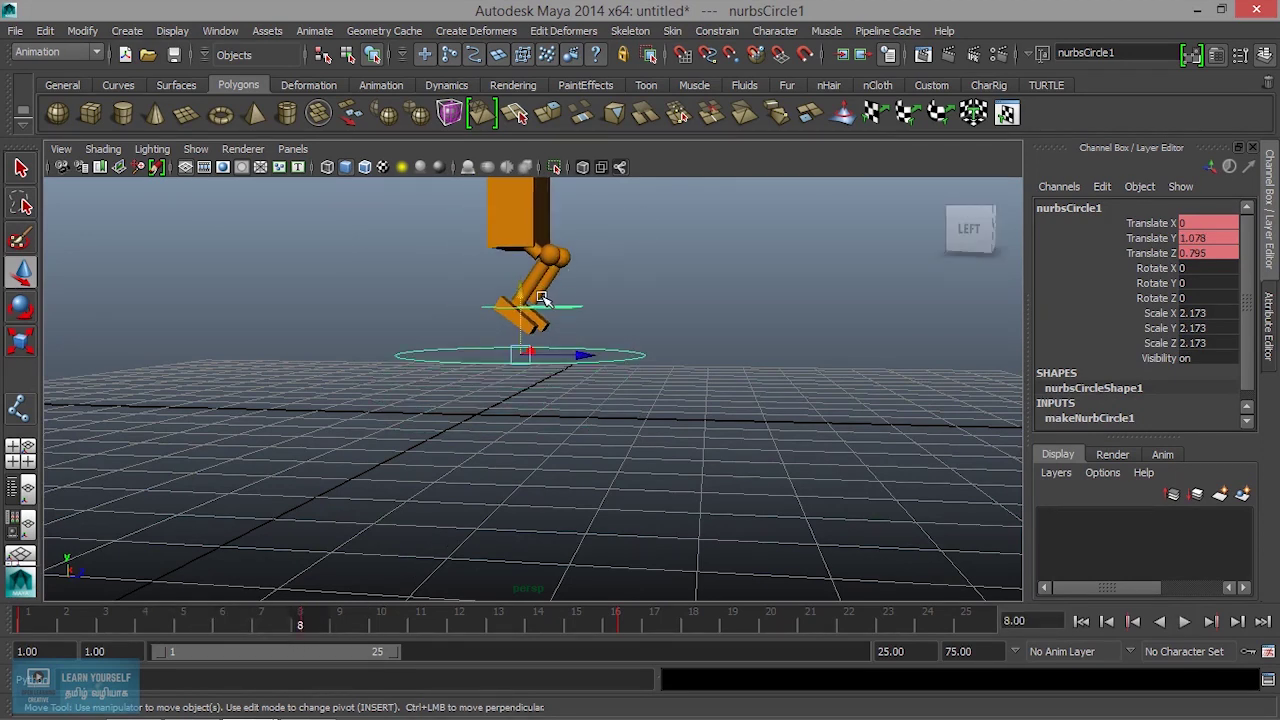
Set nurbsCircle2's Translate Y to 0 at frame 8 to put that foot down.
left_click(577, 309)
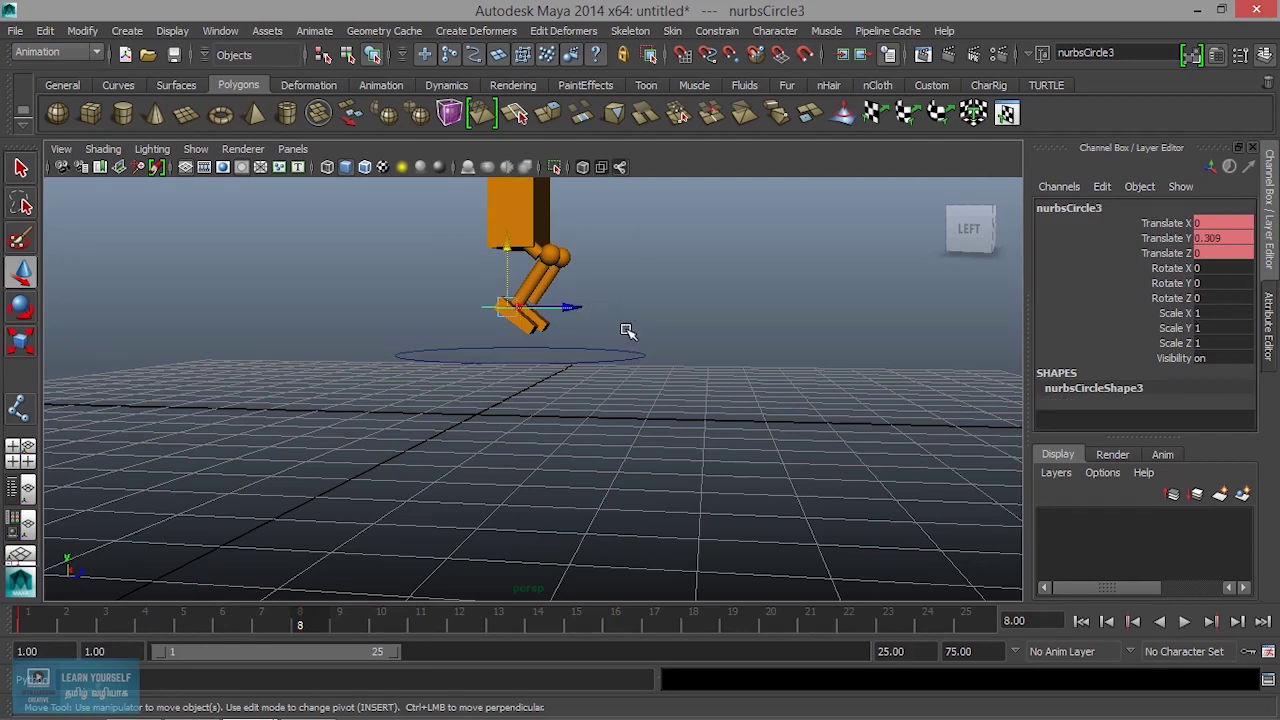
scroll(640, 332, "up", 3)
mouse_move(648, 331)
left_mouse_down("alt")
mouse_move(609, 434)
mouse_move(586, 394)
left_mouse_up("alt")
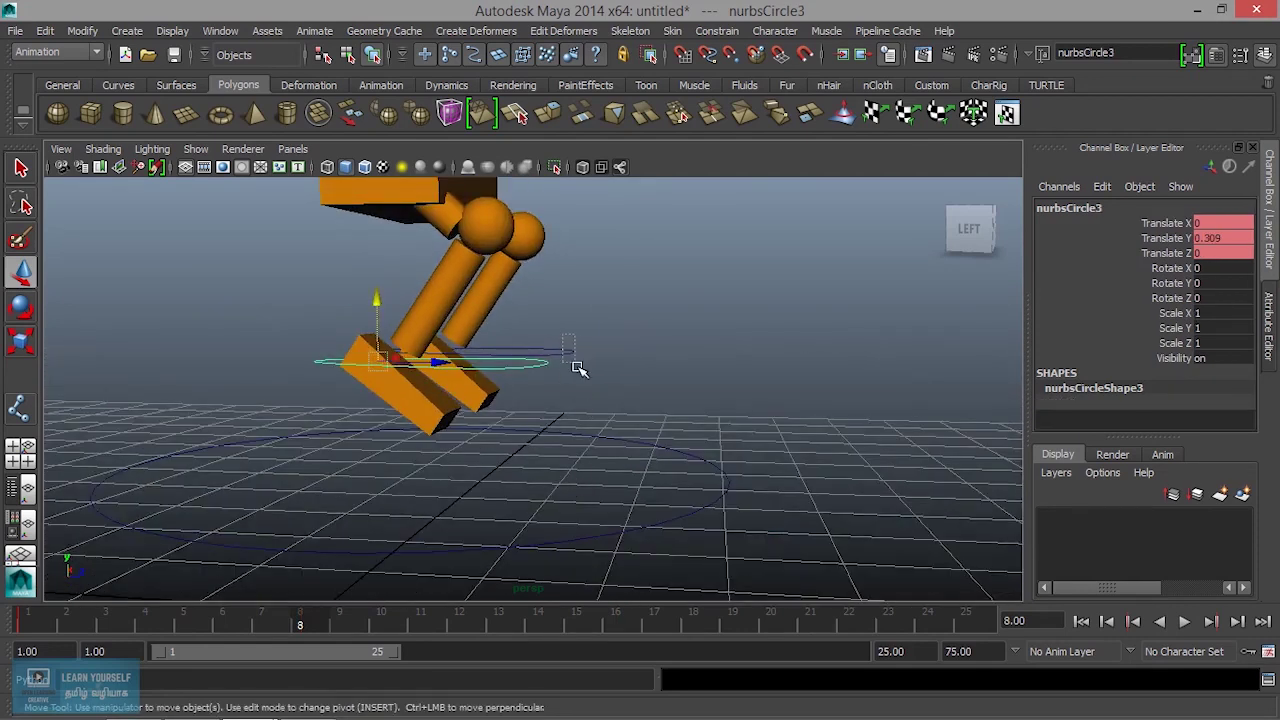
left_click(568, 349)
left_click(1212, 240)
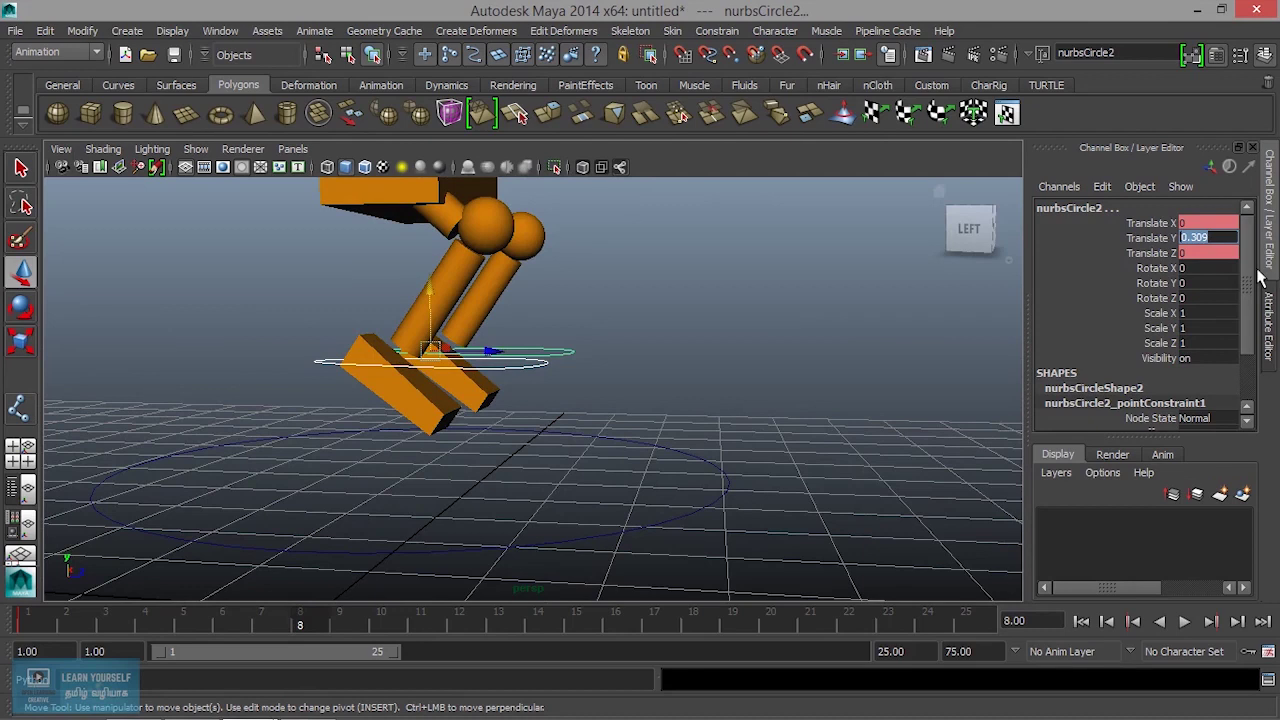
type("0")
key("Return")
Orbit to a three-quarter view of the character and play back the walk.
scroll(475, 430, "down", 3)
left_click_drag(480, 471, 505, 528, "alt")
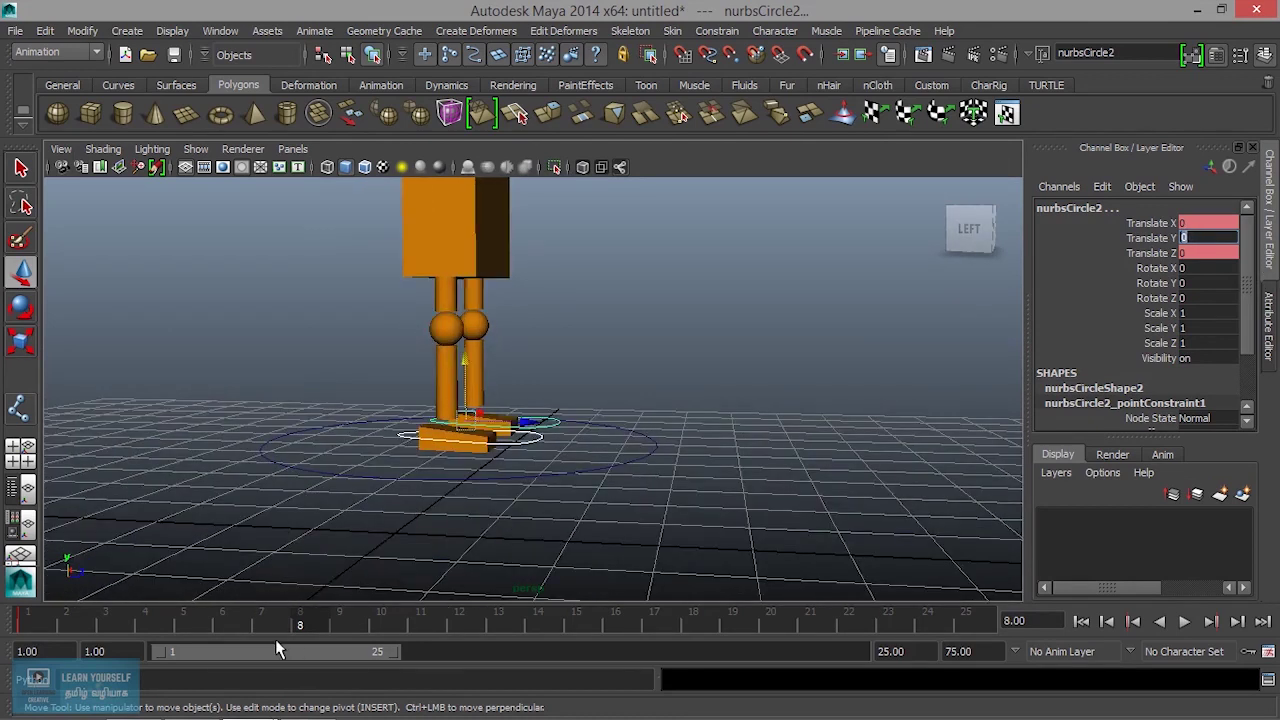
mouse_move(540, 487)
left_mouse_down("alt")
mouse_move(494, 486)
mouse_move(529, 475)
left_mouse_up("alt")
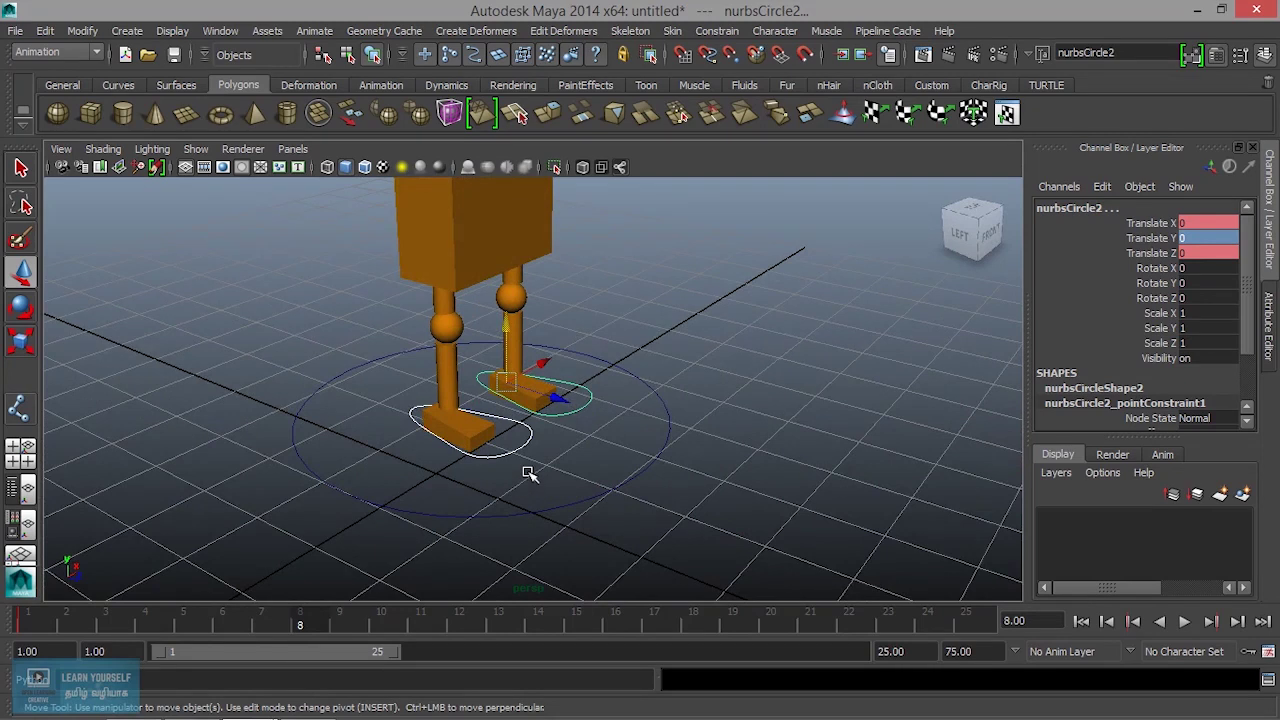
key("alt+v")
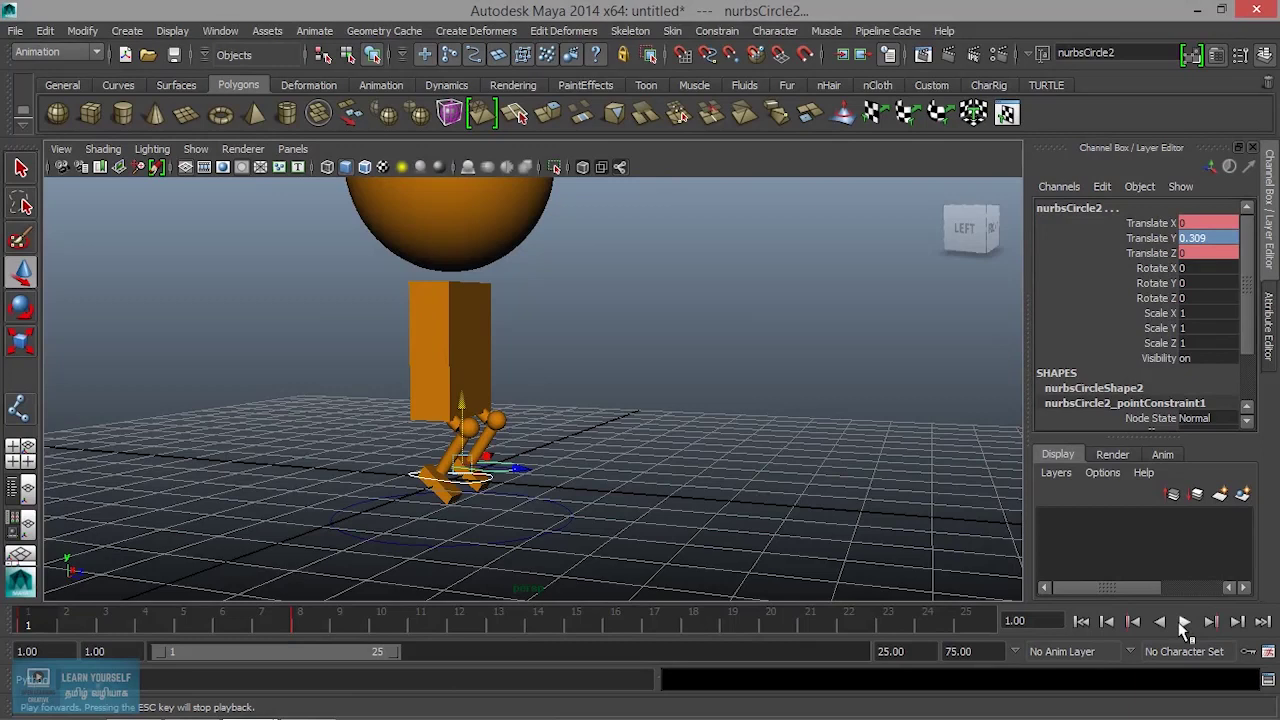
Play the walk and scrub frames 4 to 10 to check the poses.
left_click(1183, 622)
left_click(1183, 622)
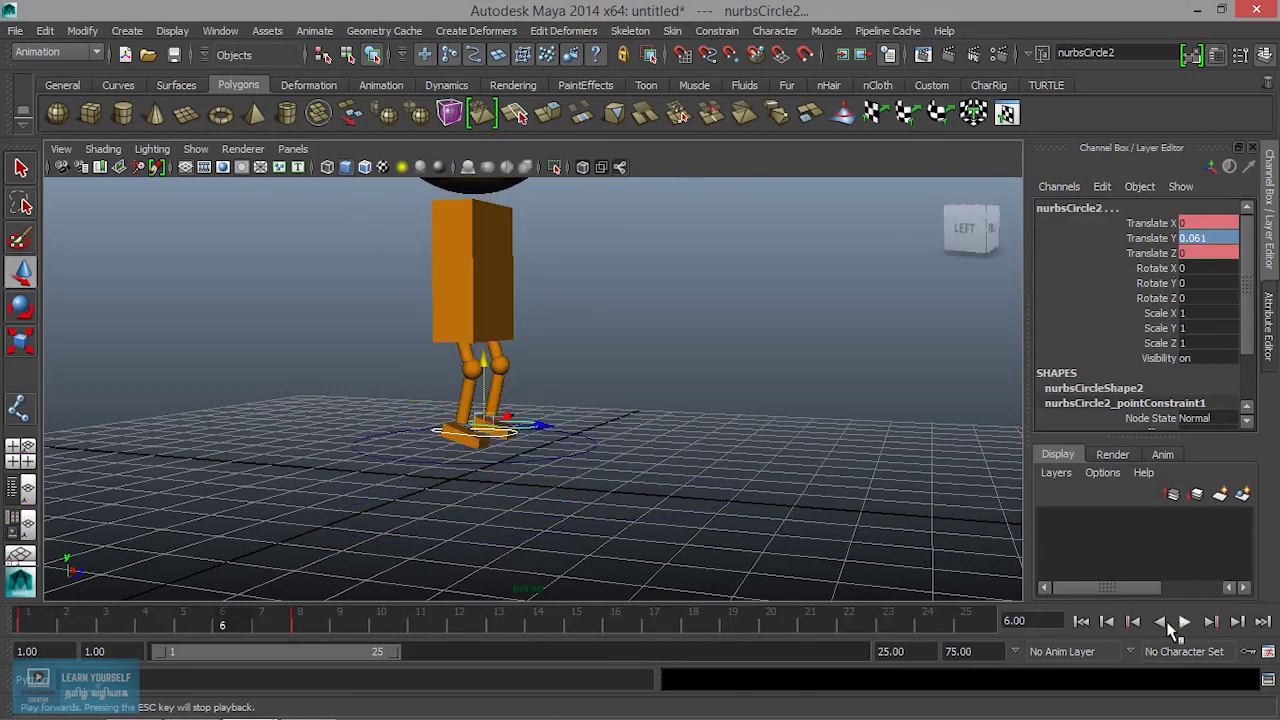
key("alt+v")
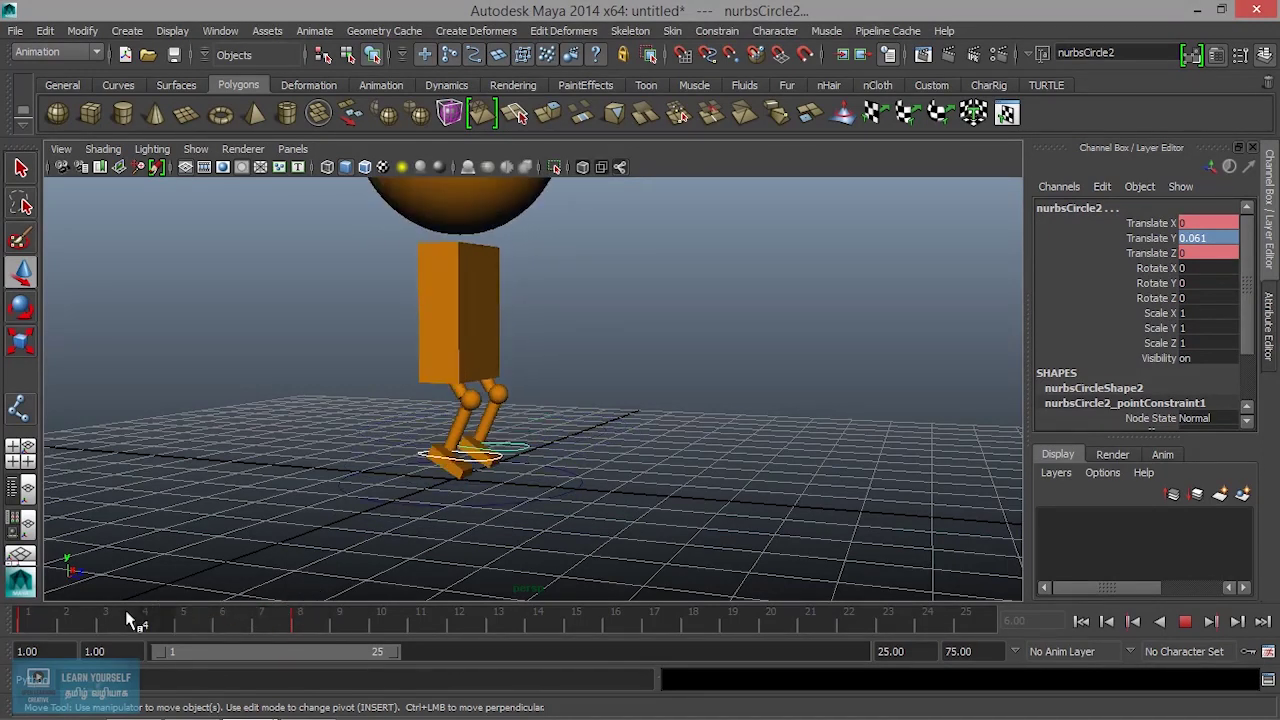
left_click_drag(175, 625, 620, 628)
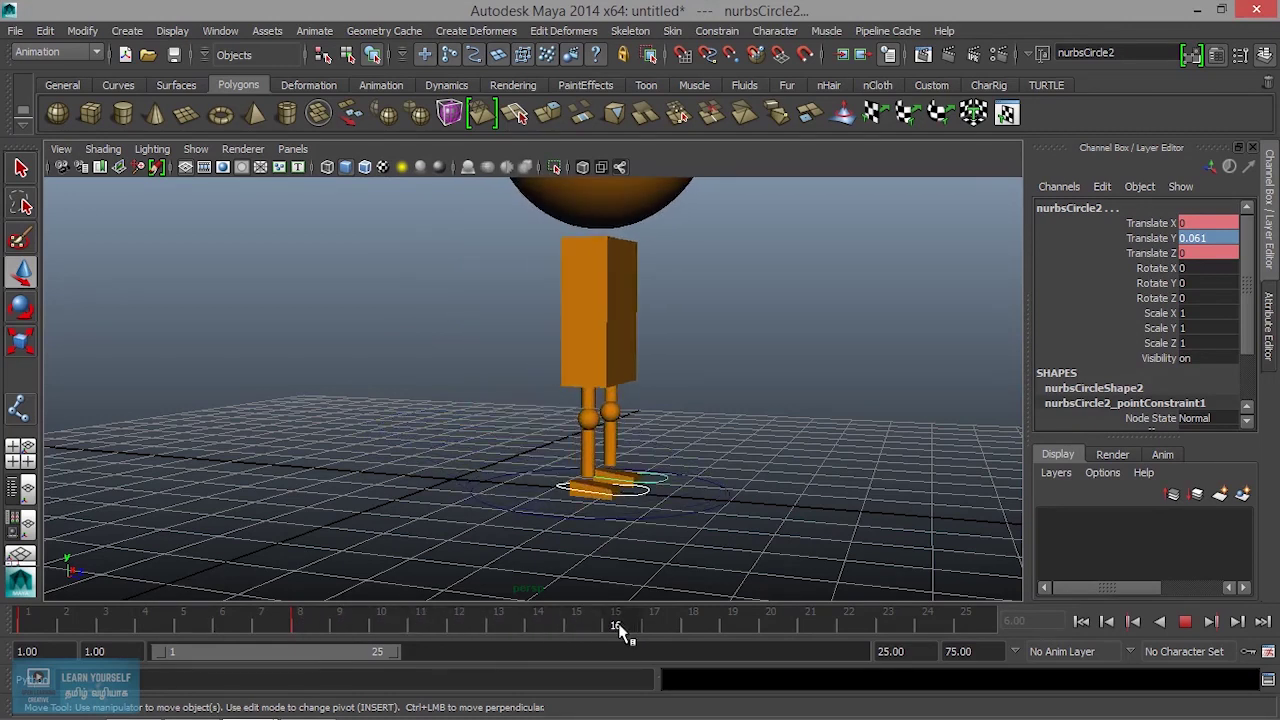
Undo the bad key, step to the next key, and lower nurbsCircle1 to Translate Y -0.465.
left_click(728, 520)
left_click(718, 502)
left_click_drag(600, 428, 601, 462)
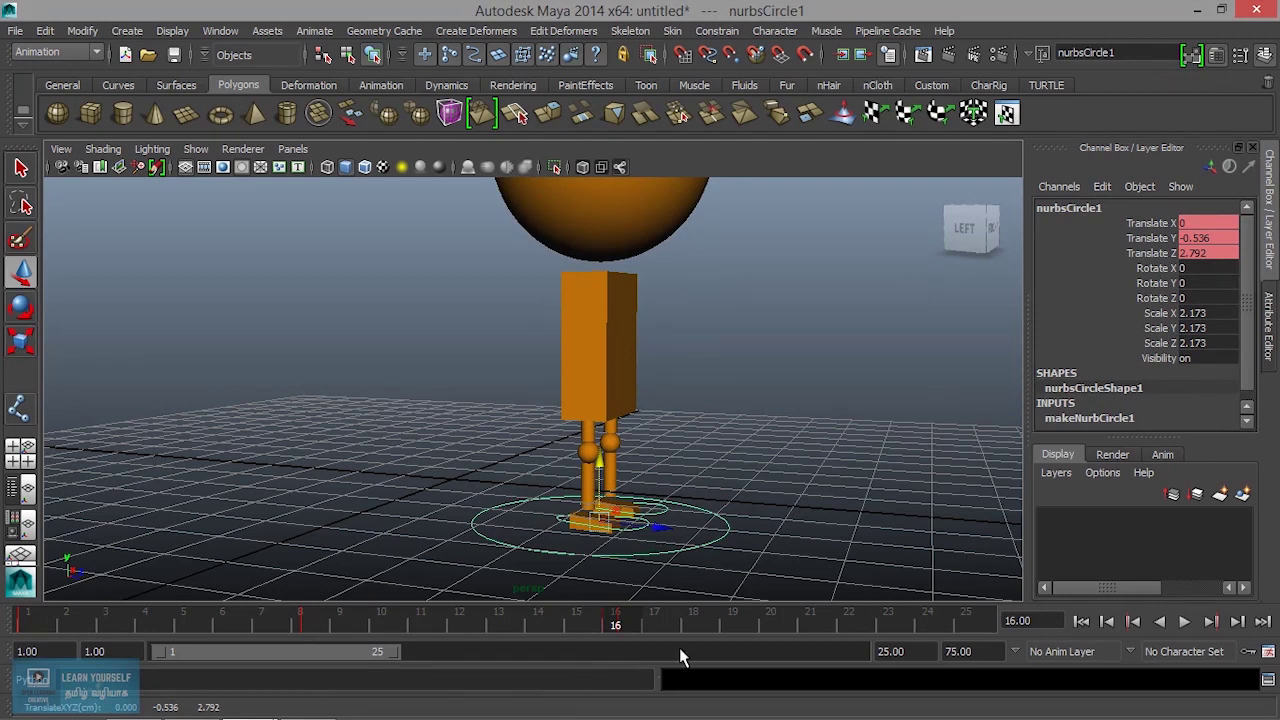
key("shift+w")
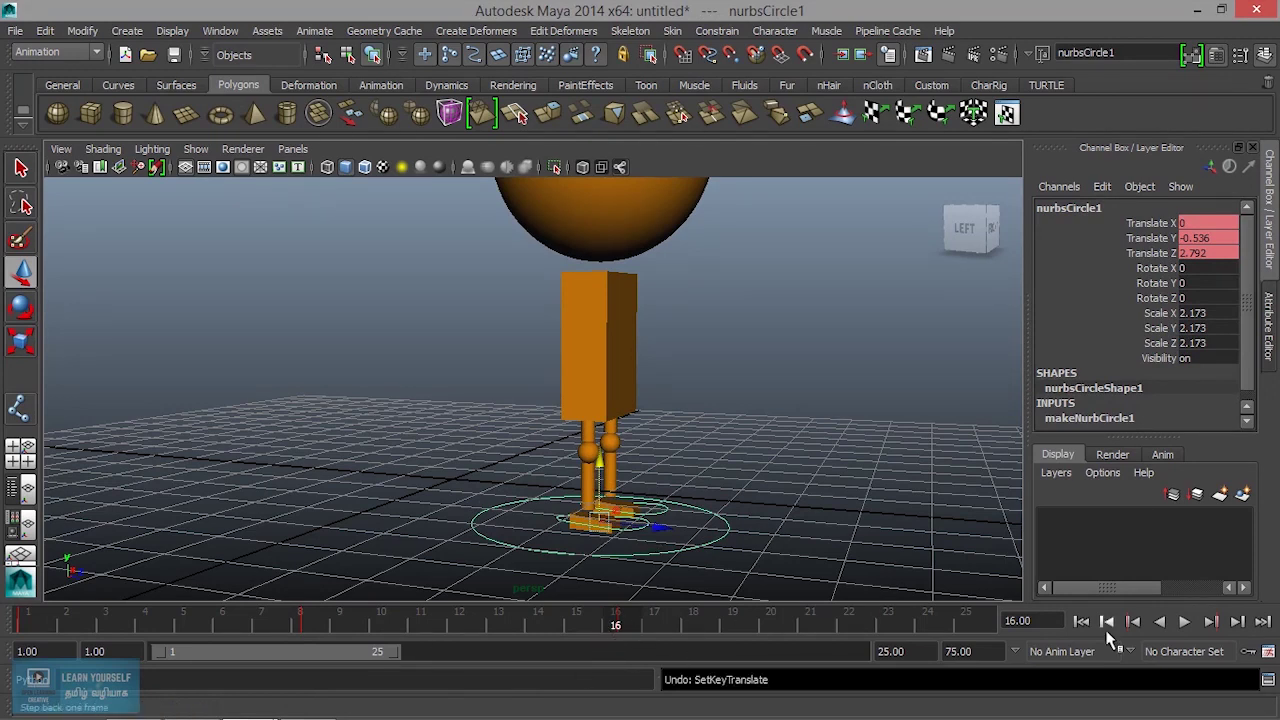
left_click(1210, 622)
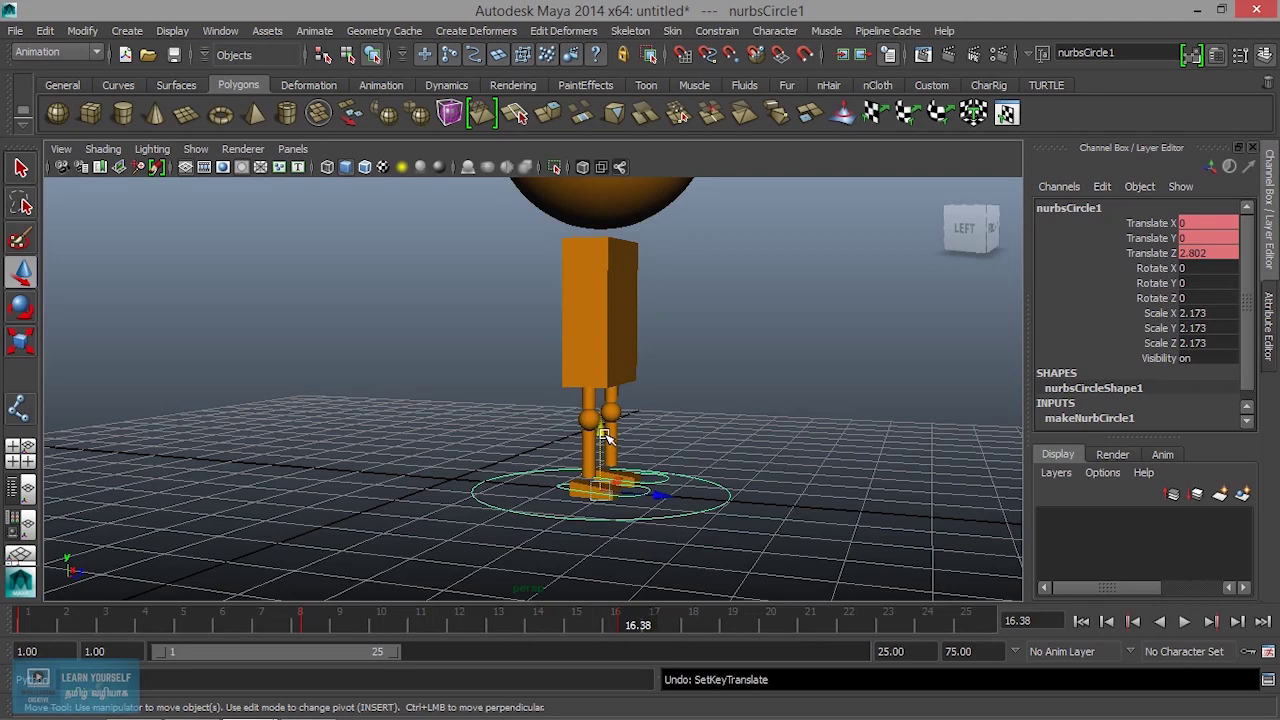
left_click_drag(605, 437, 595, 462)
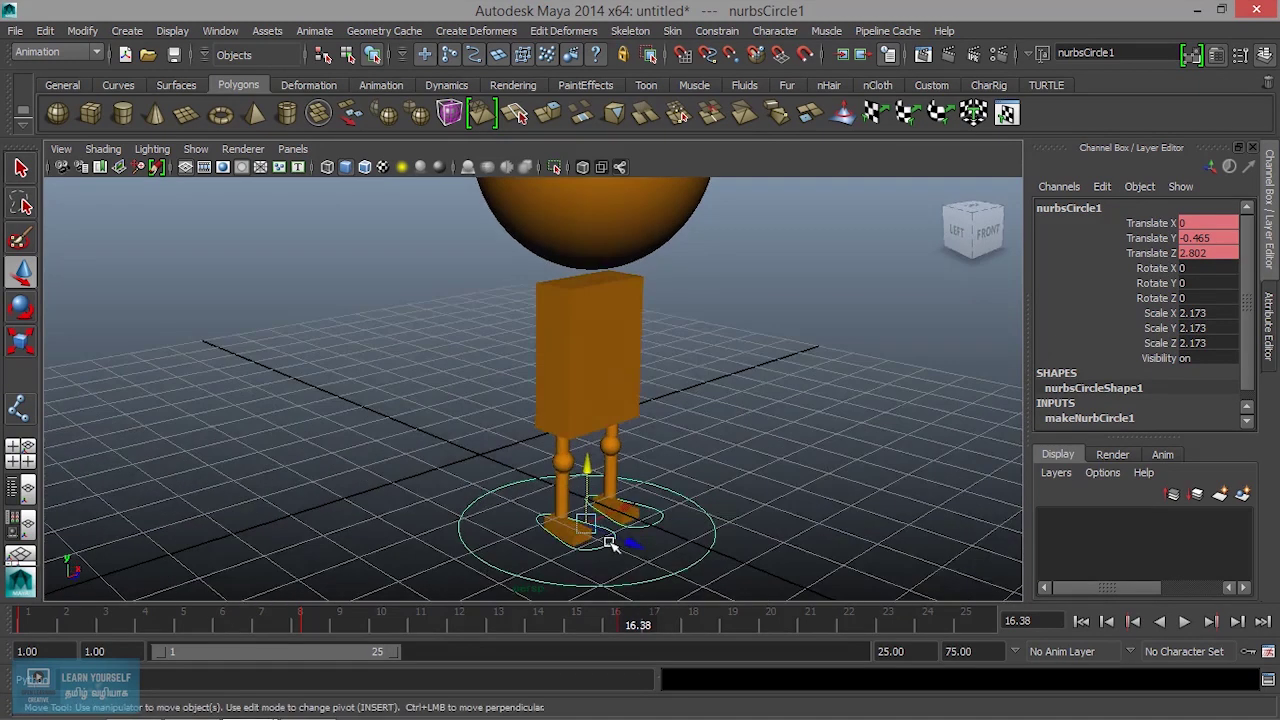
Switch to foot control nurbsCircle3 and raise it to Translate Y 0.303.
right_click_drag(697, 535, 706, 483, "alt")
left_click_drag(706, 483, 689, 506, "alt")
left_click(688, 510)
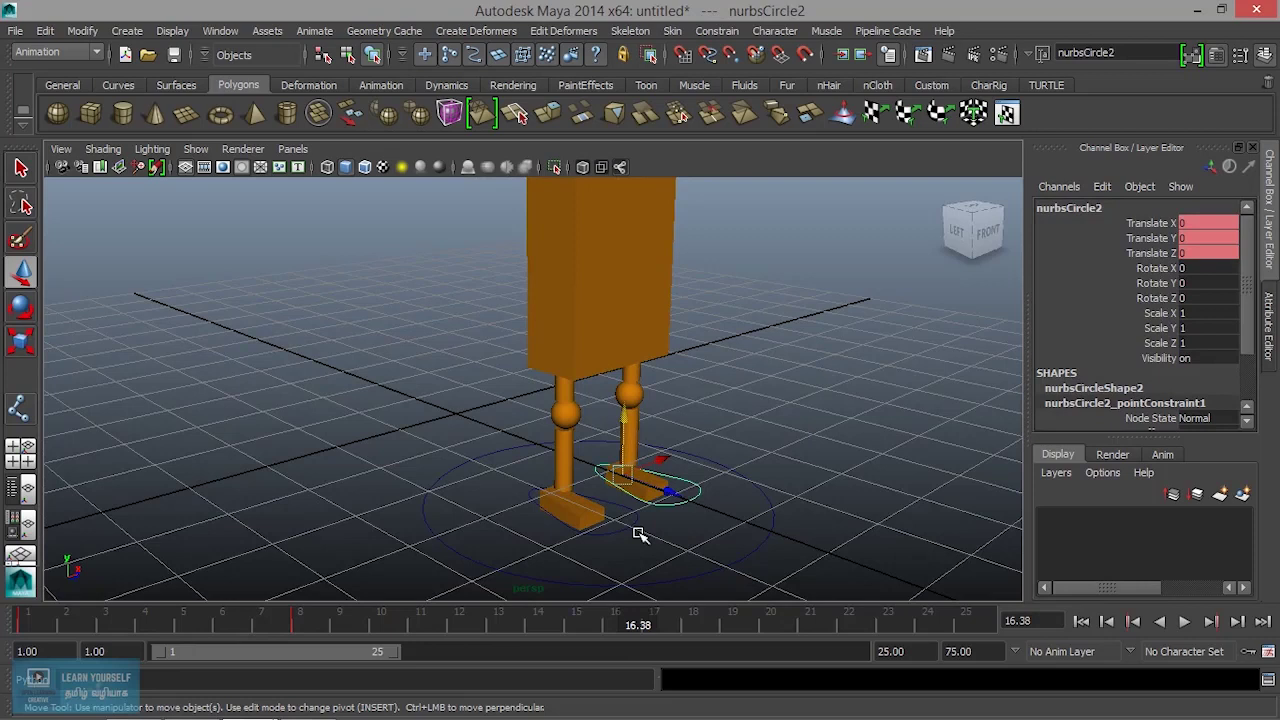
key("ctrl+d")
left_click_drag(561, 446, 563, 408)
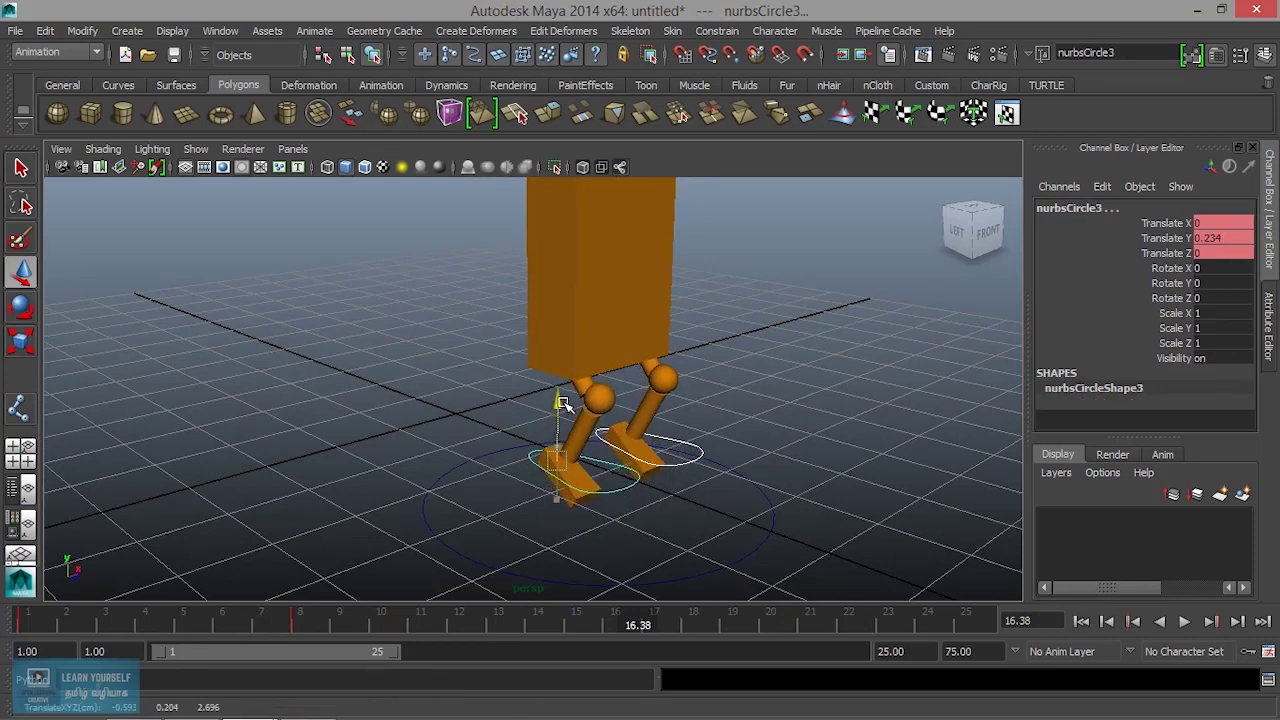
left_click_drag(563, 408, 562, 388)
left_click_drag(548, 452, 594, 455, "alt")
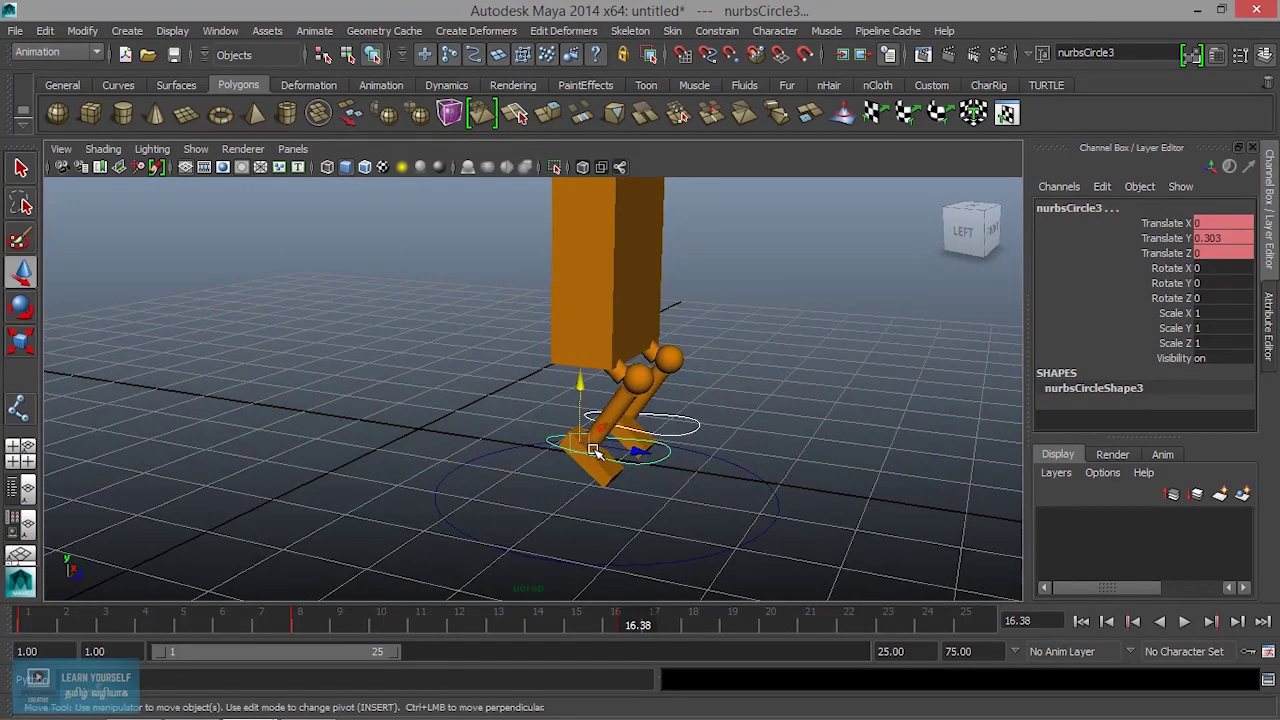
Play back and scrub frames 4 to 13 to review the lifted step.
key("alt+v")
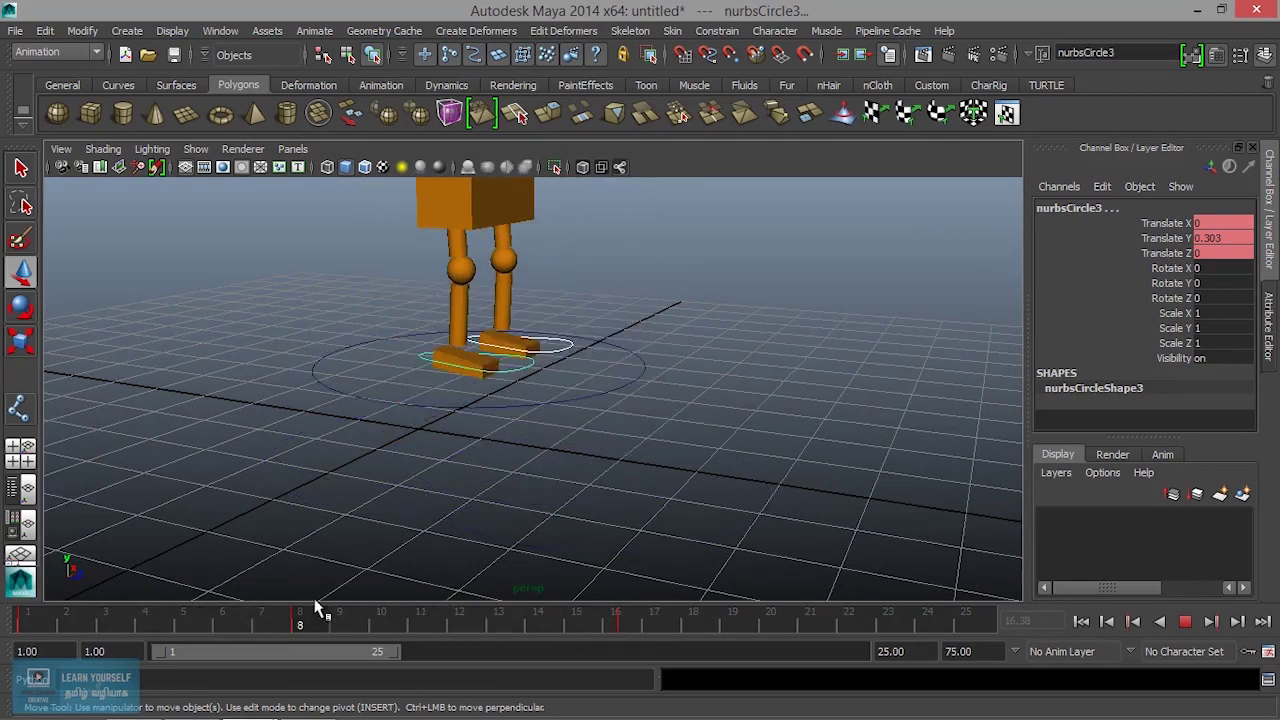
mouse_move(145, 610)
left_mouse_down()
mouse_move(429, 614)
mouse_move(314, 620)
left_mouse_up()
mouse_move(314, 620)
left_mouse_down()
mouse_move(390, 628)
mouse_move(300, 628)
mouse_move(390, 630)
left_mouse_up()
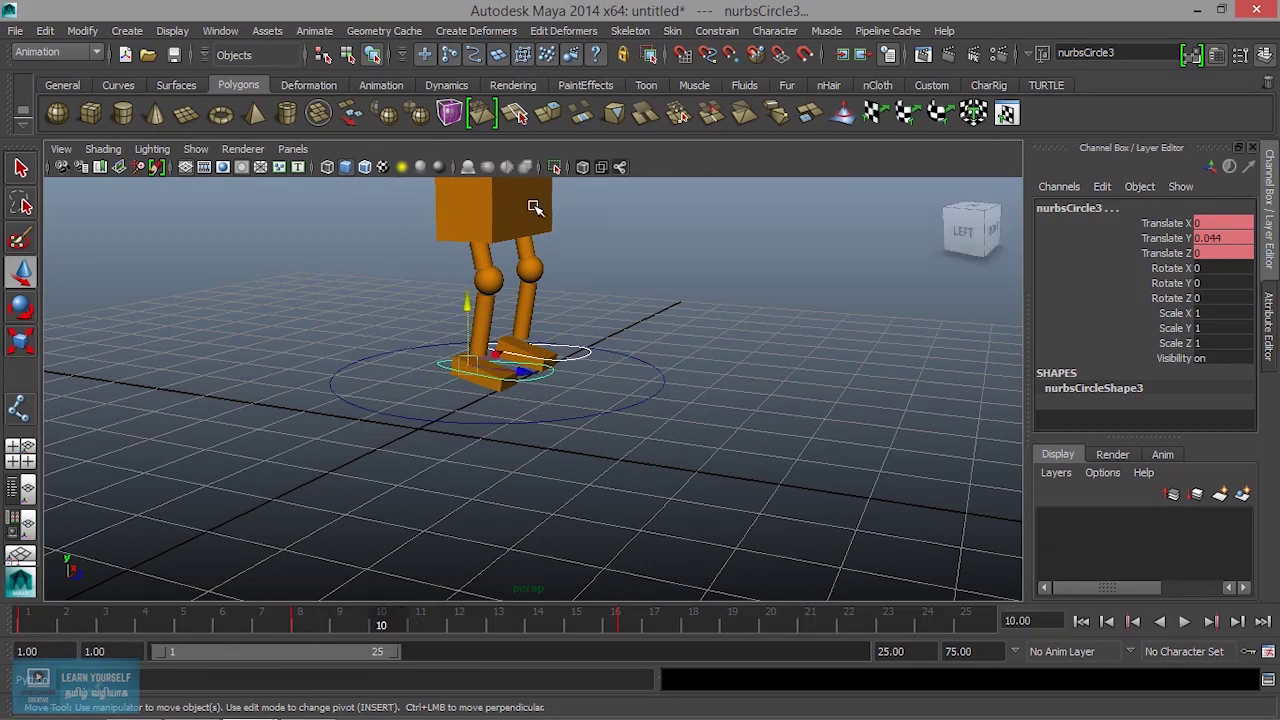
left_click_drag(384, 625, 306, 623)
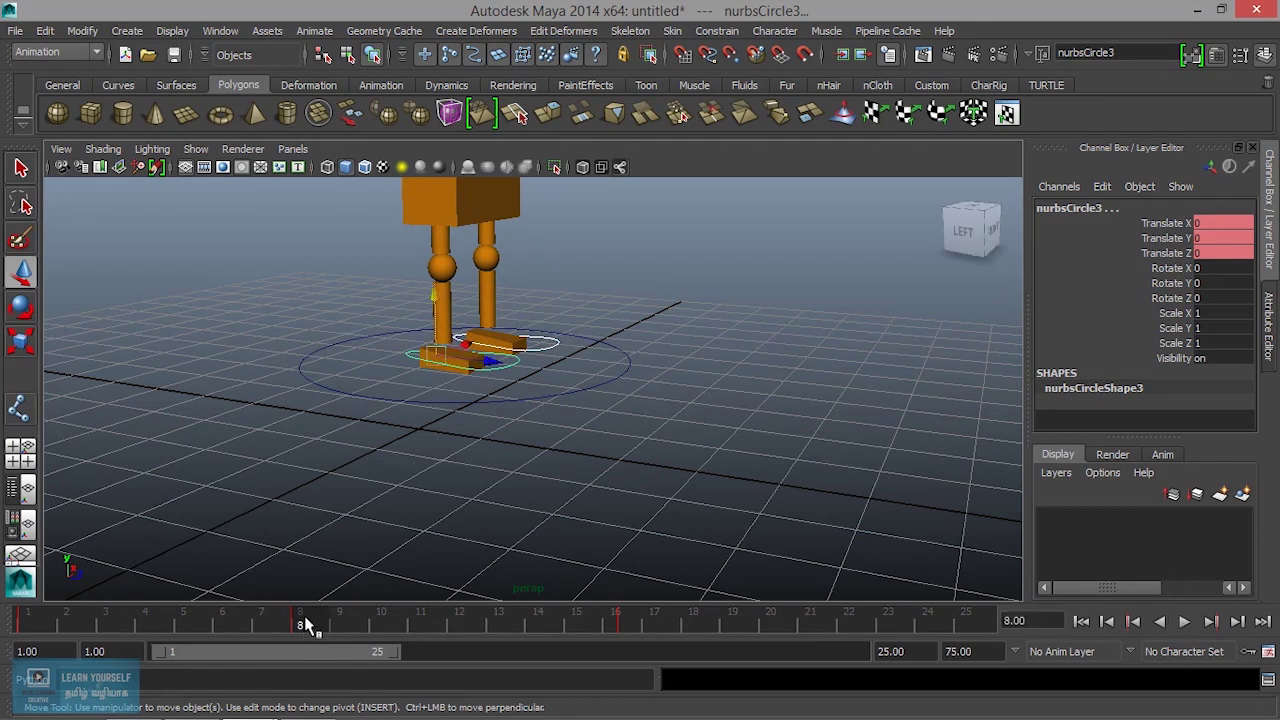
key("alt+v")
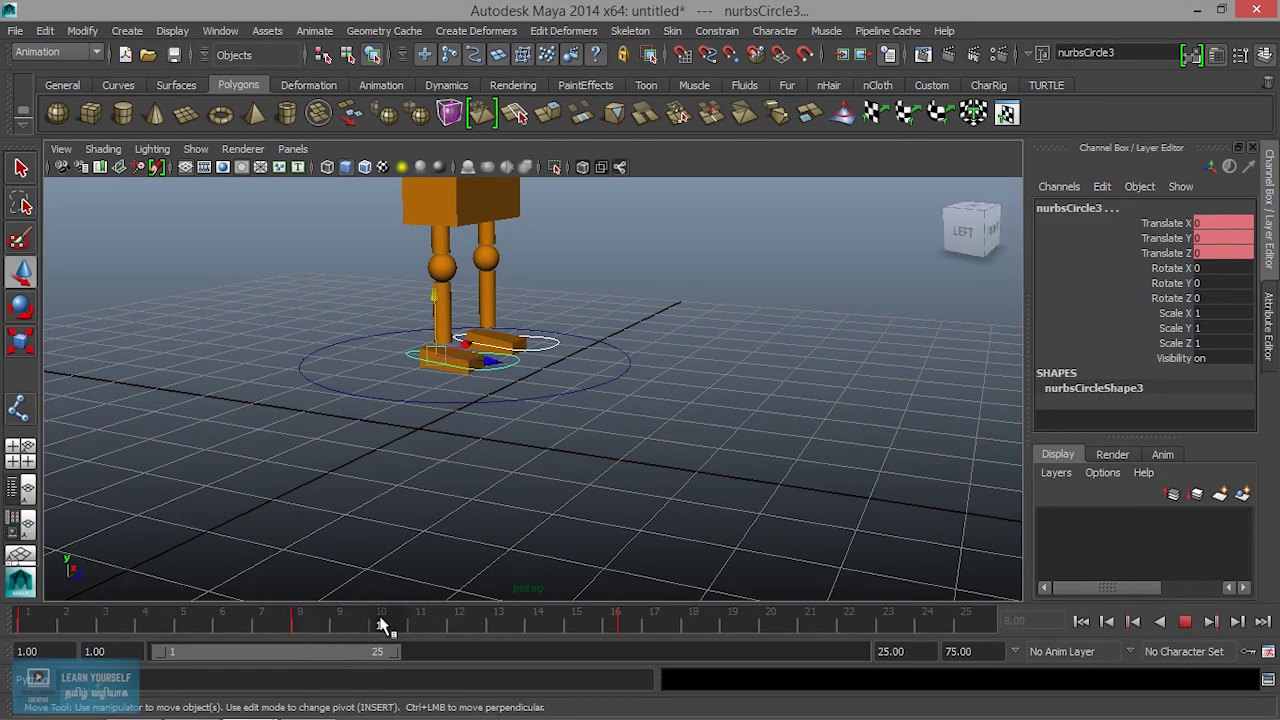
left_click(380, 625)
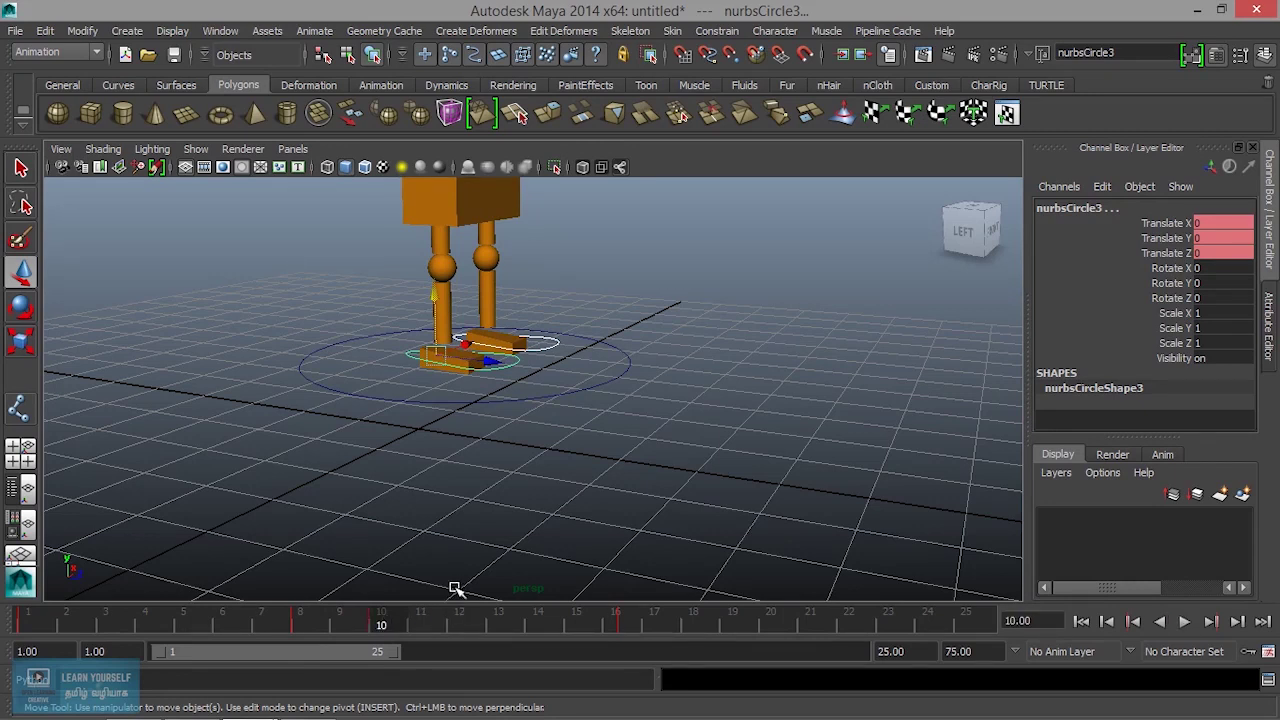
key("alt+v")
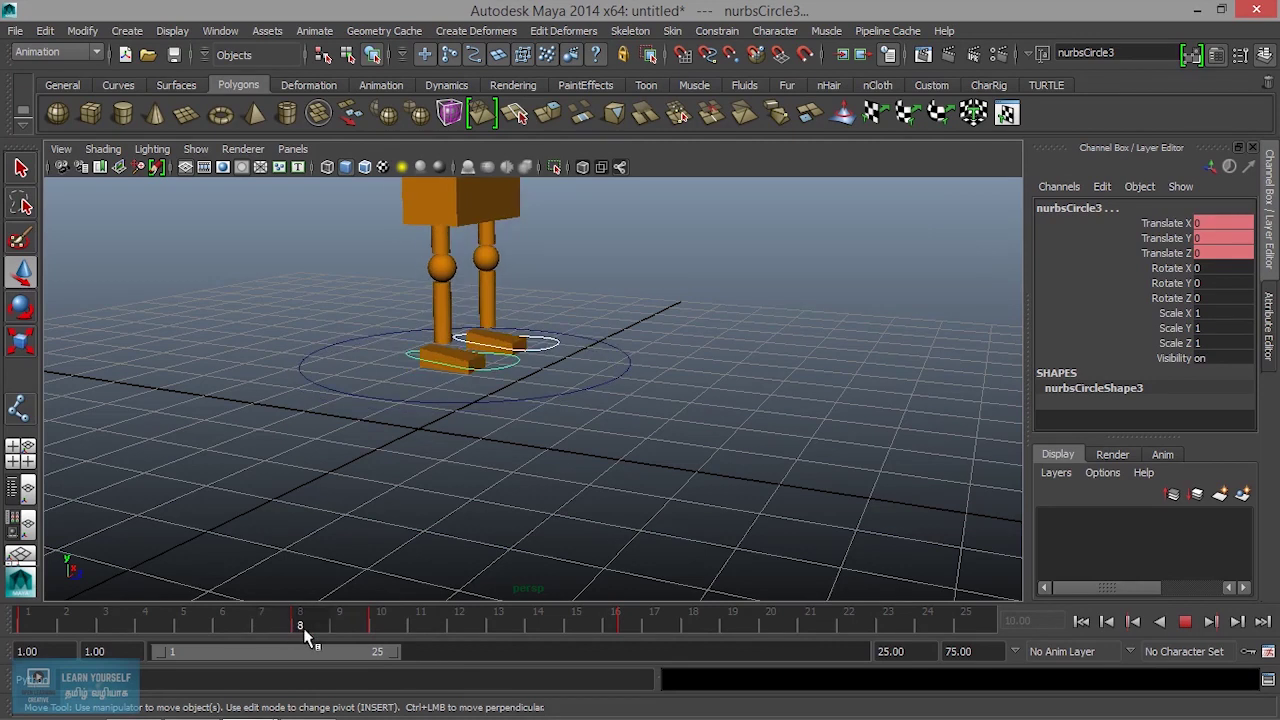
mouse_move(355, 626)
left_mouse_down()
mouse_move(491, 627)
mouse_move(543, 651)
mouse_move(591, 651)
mouse_move(486, 657)
mouse_move(590, 655)
left_mouse_up()
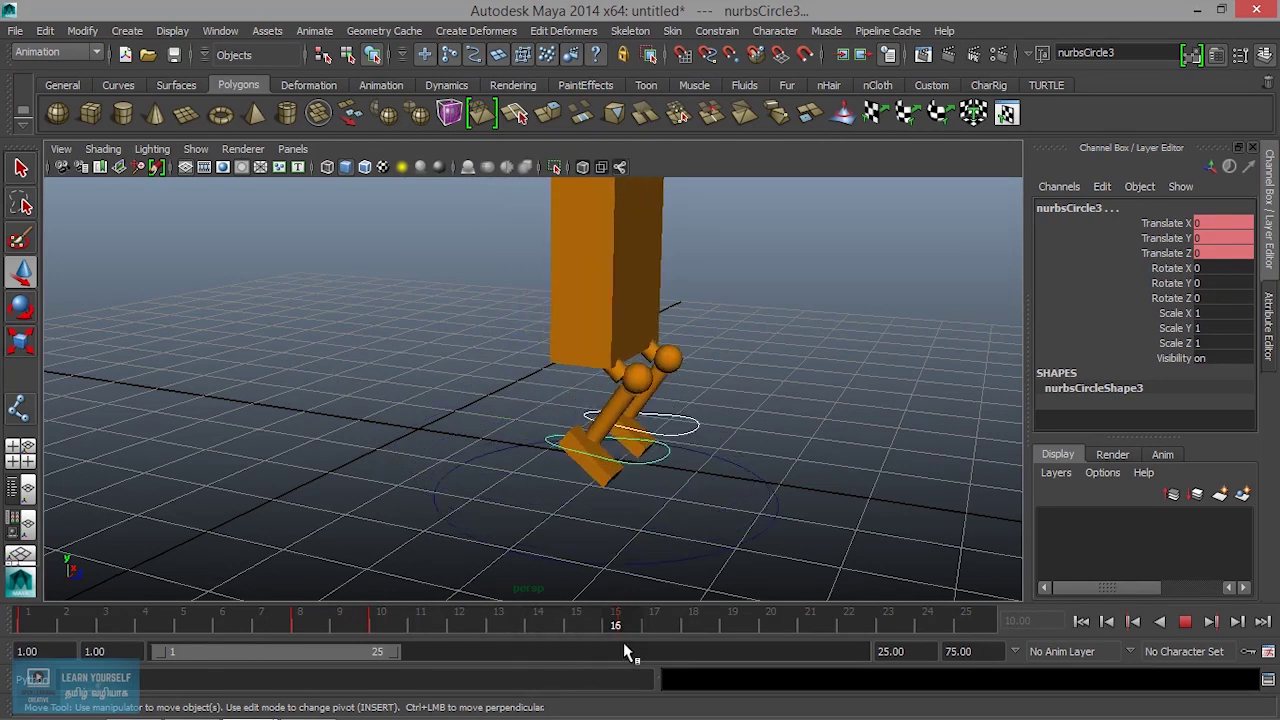
key("alt+v")
left_click_drag(620, 560, 603, 346, "alt")
scroll(603, 346, "down", 3)
left_click(699, 373)
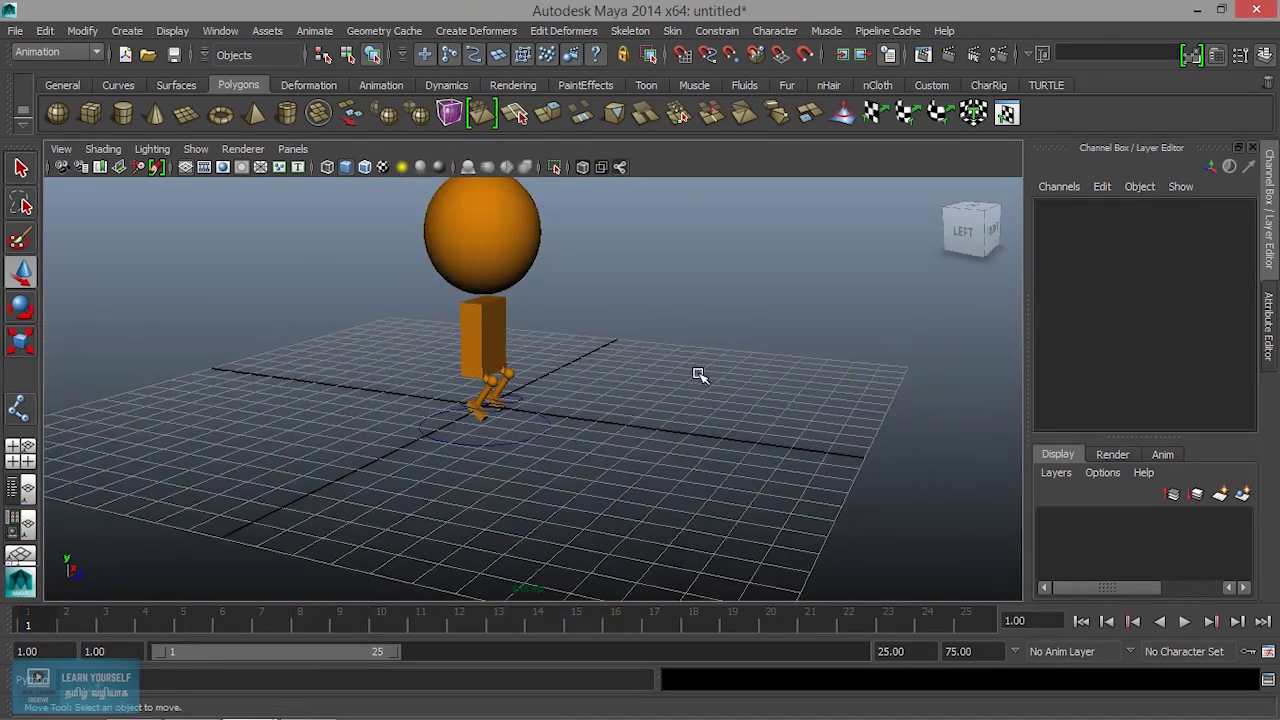
mouse_move(669, 388)
left_mouse_down("alt")
mouse_move(617, 437)
mouse_move(583, 429)
mouse_move(700, 480)
left_mouse_up("alt")
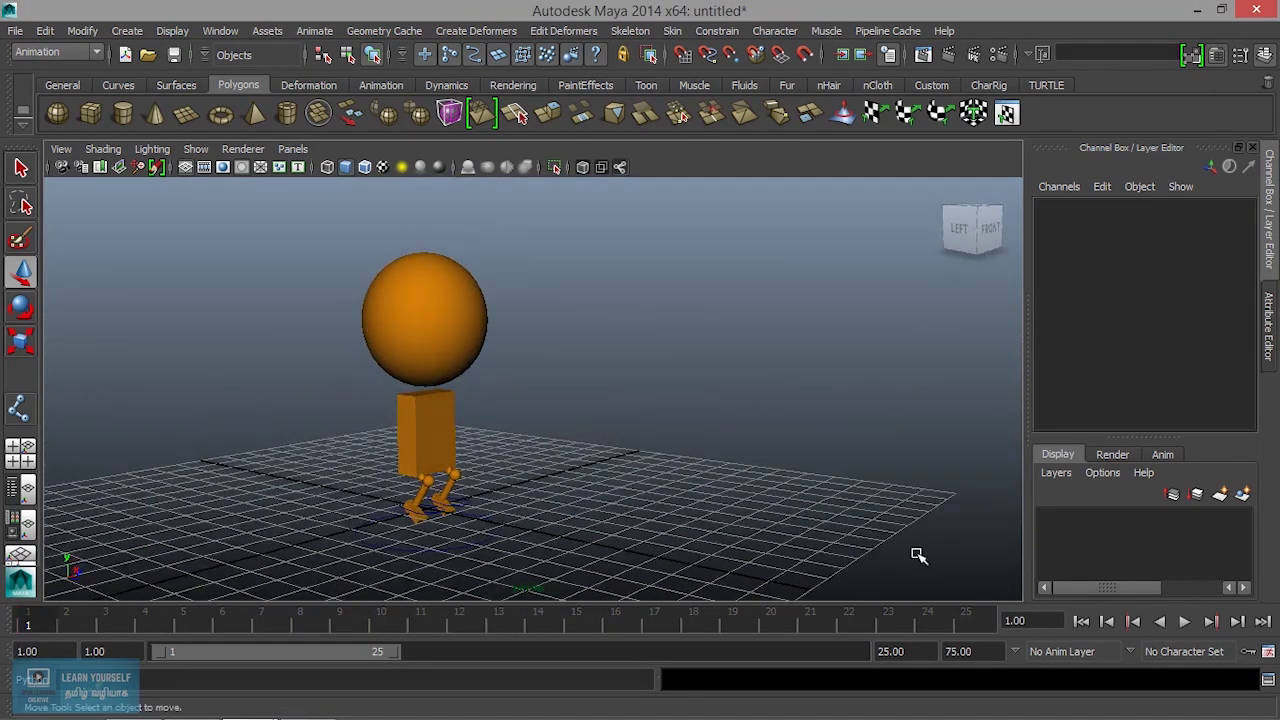
left_click(1184, 622)
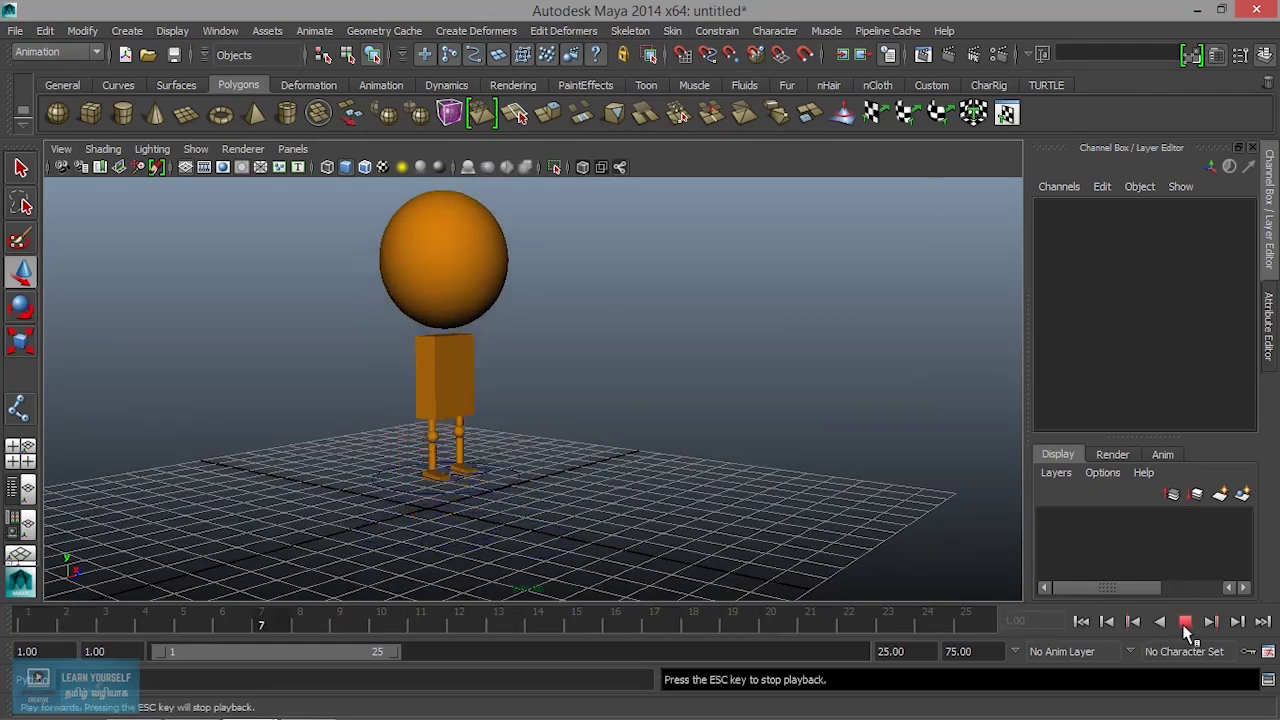
left_click(1185, 624)
mouse_move(528, 457)
left_mouse_down("alt")
mouse_move(551, 471)
mouse_move(540, 480)
left_mouse_up("alt")
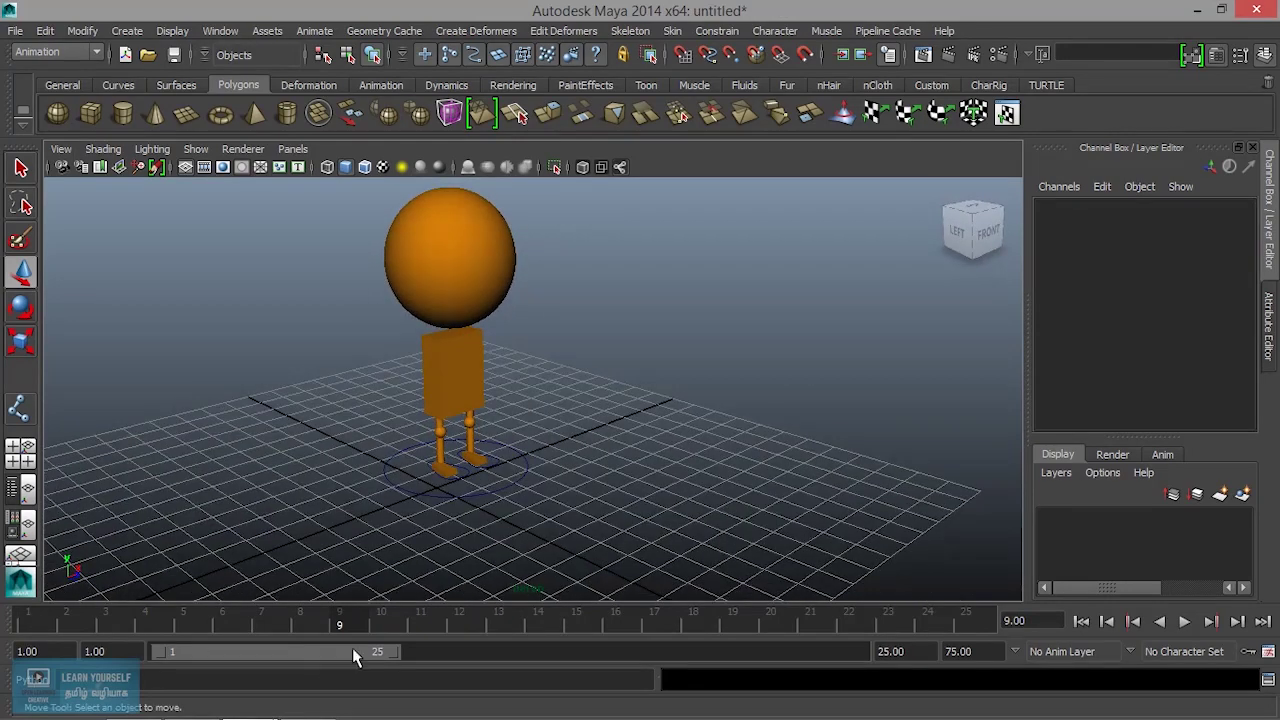
key("alt+v")
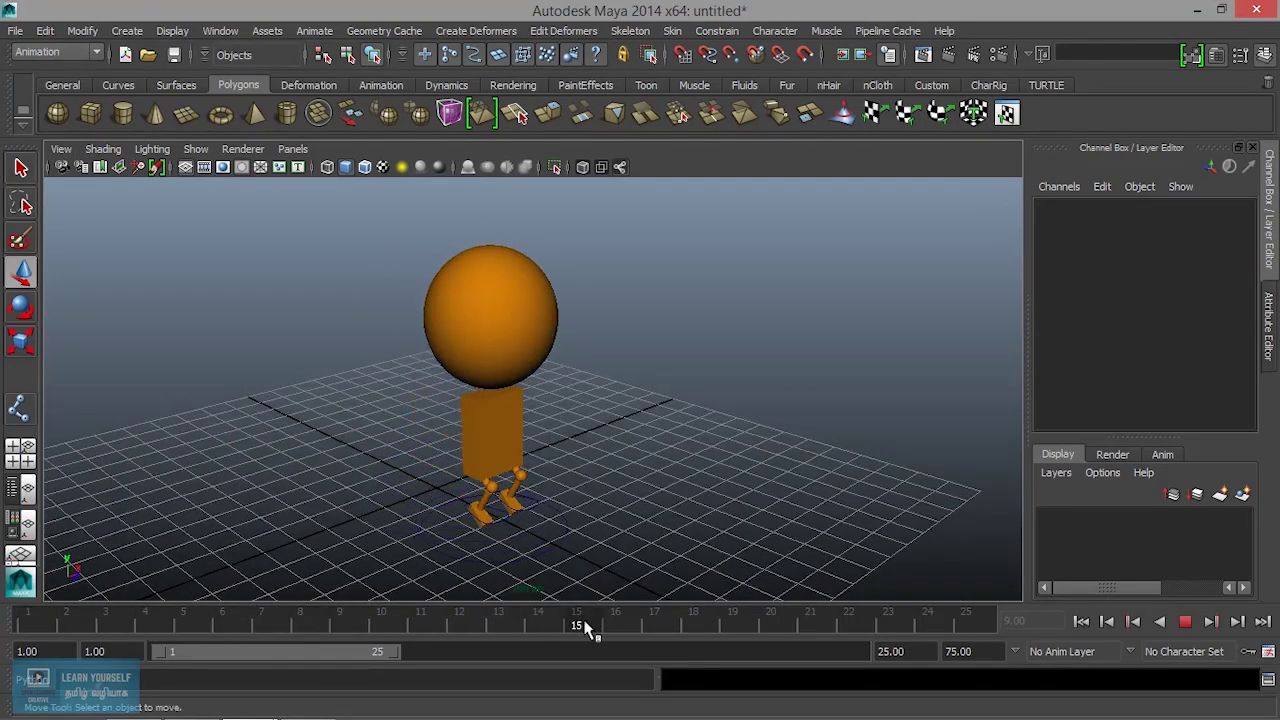